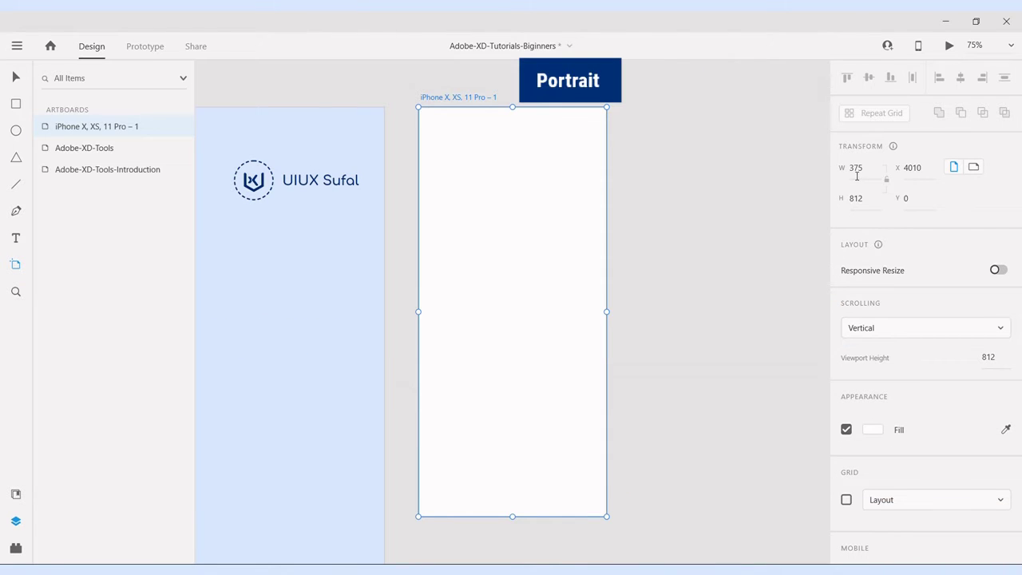
Switch the iPhone X, XS, 11 Pro artboard to landscape orientation and back to portrait.
left_click(973, 167)
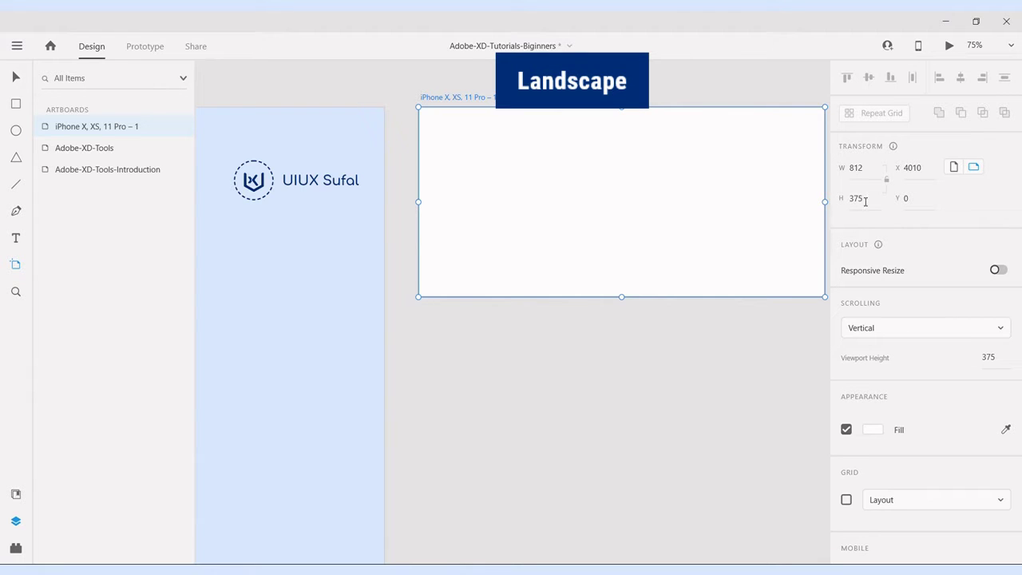
left_click(954, 167)
Add an iPad, Nexus 9 artboard from the tablet presets, then switch it to landscape and back to portrait.
scroll(919, 223, "down", 1)
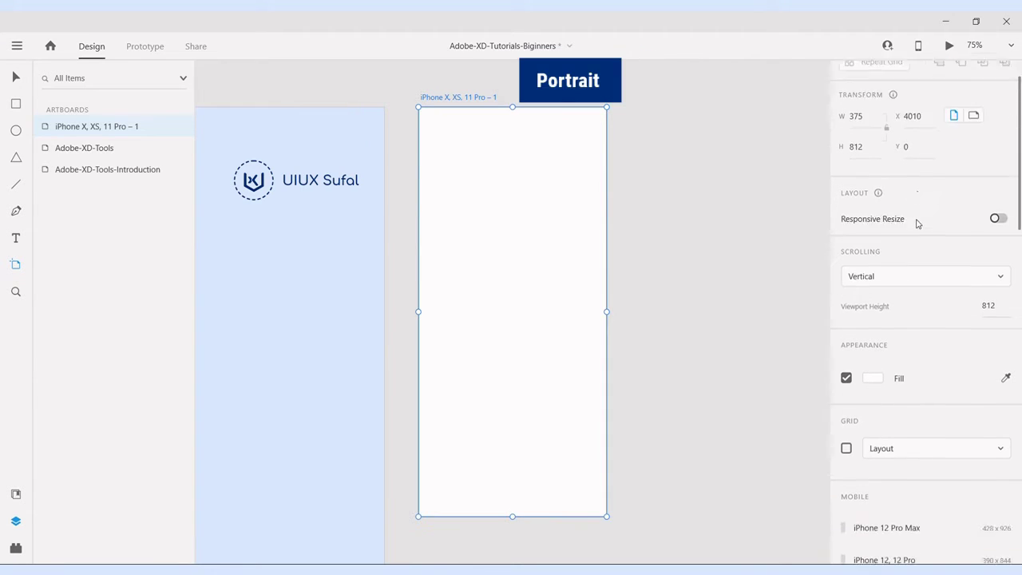
scroll(917, 223, "down", 10)
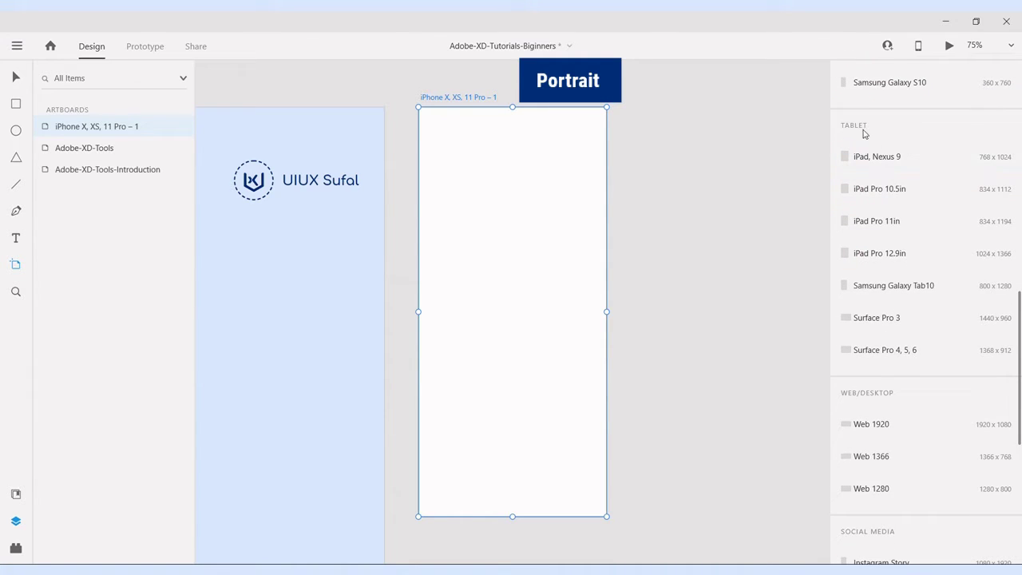
left_click(890, 160)
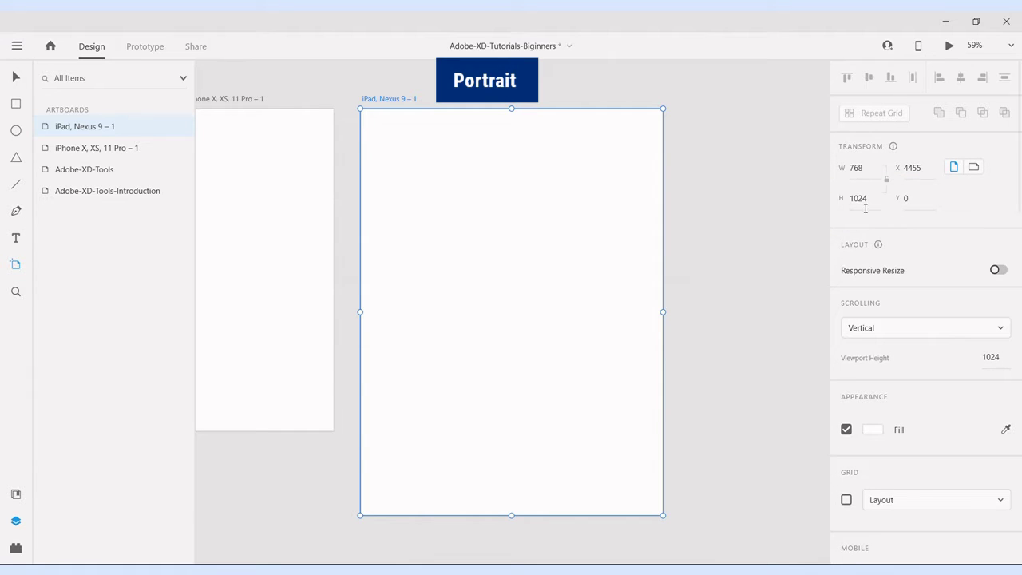
left_click(975, 168)
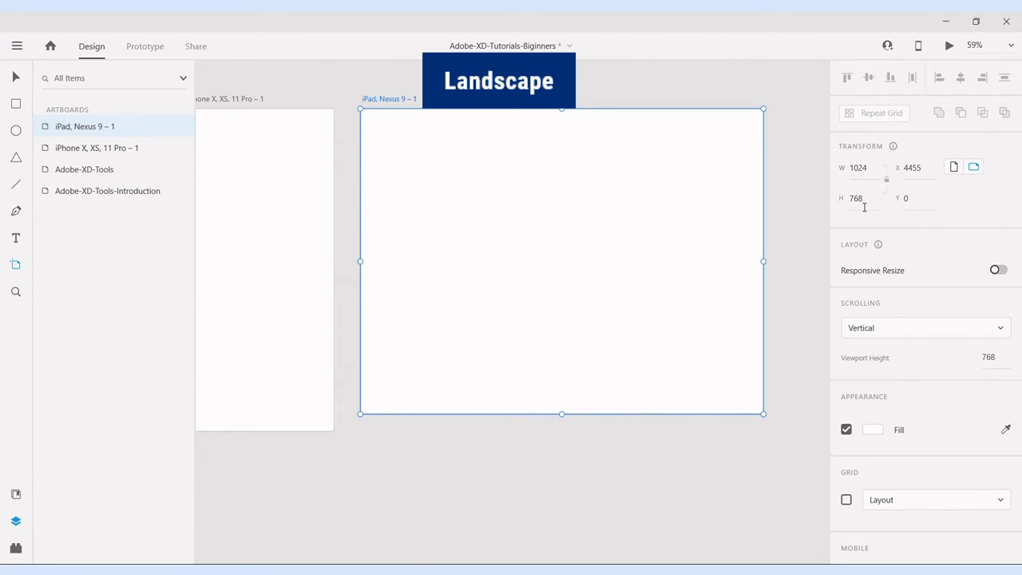
scroll(861, 205, "down", 4)
scroll(861, 205, "up", 4)
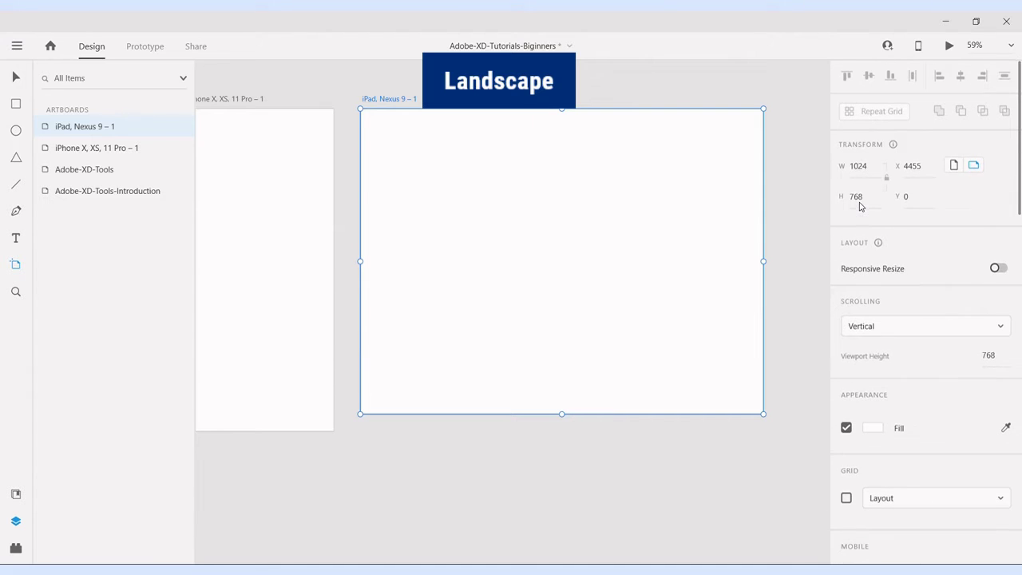
left_click(953, 168)
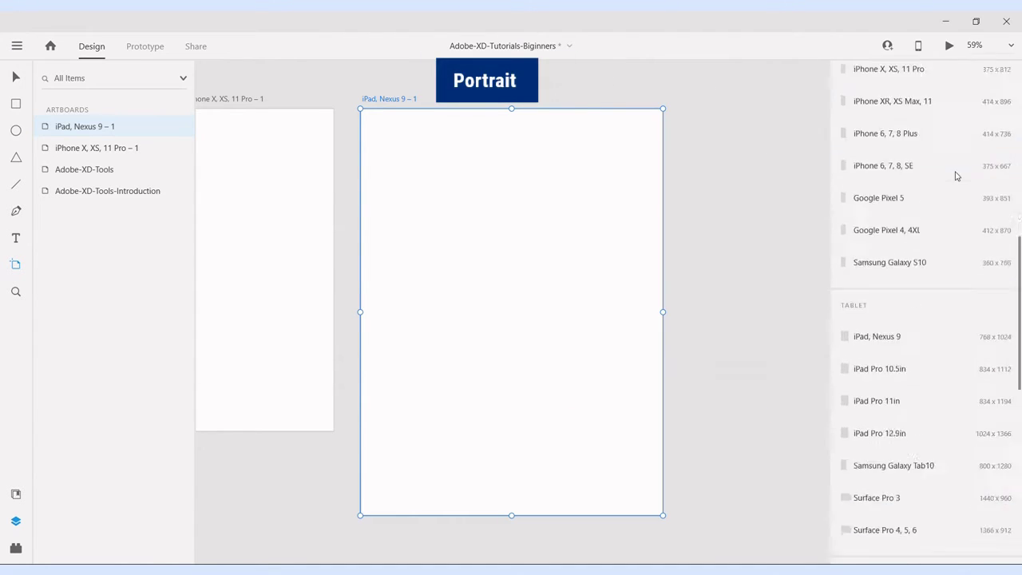
Add a Web 1920 artboard from the desktop presets, then switch it to portrait and back to landscape.
scroll(957, 176, "down", 3)
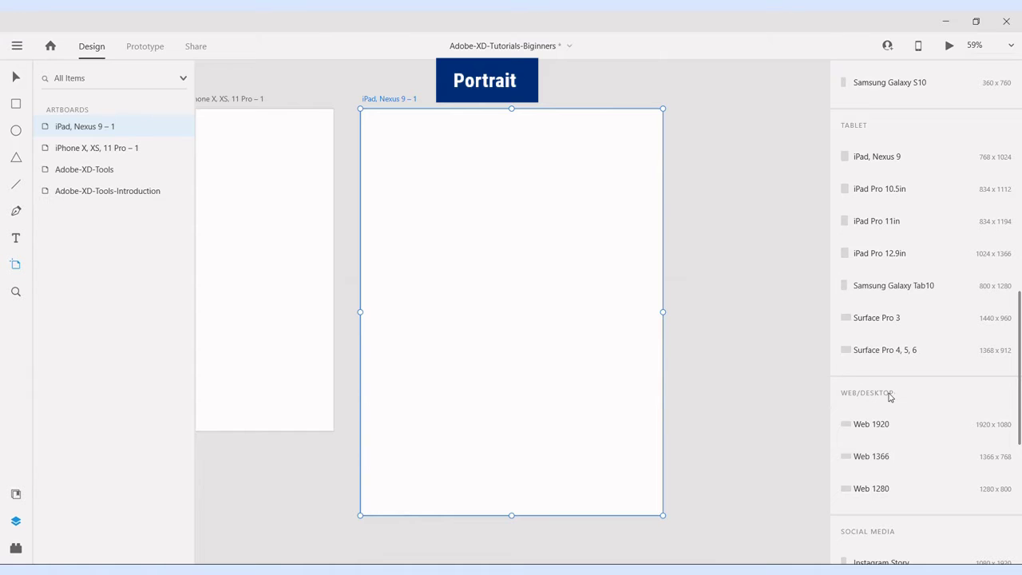
left_click(884, 427)
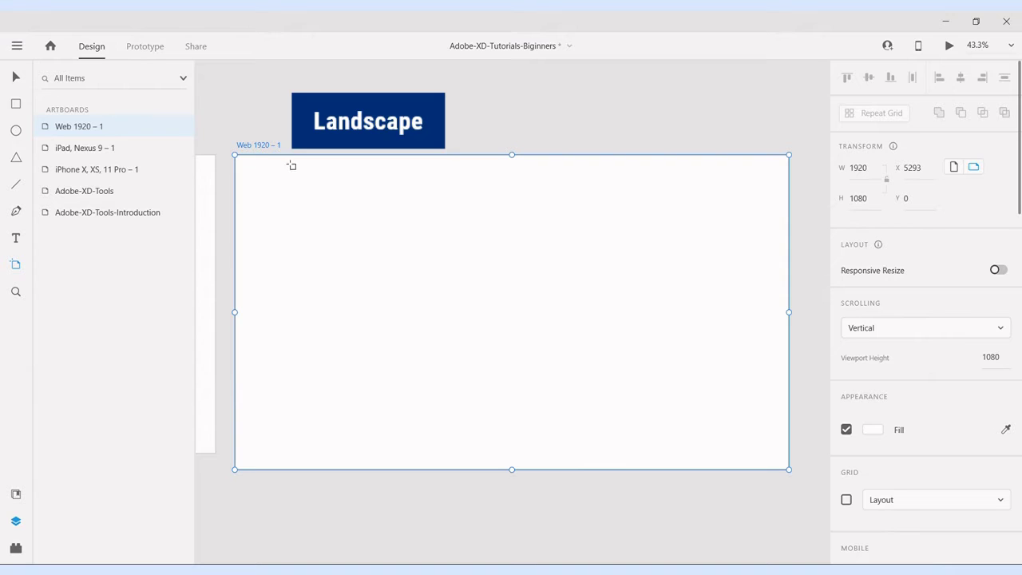
left_click(956, 169)
scroll(397, 221, "down", 5)
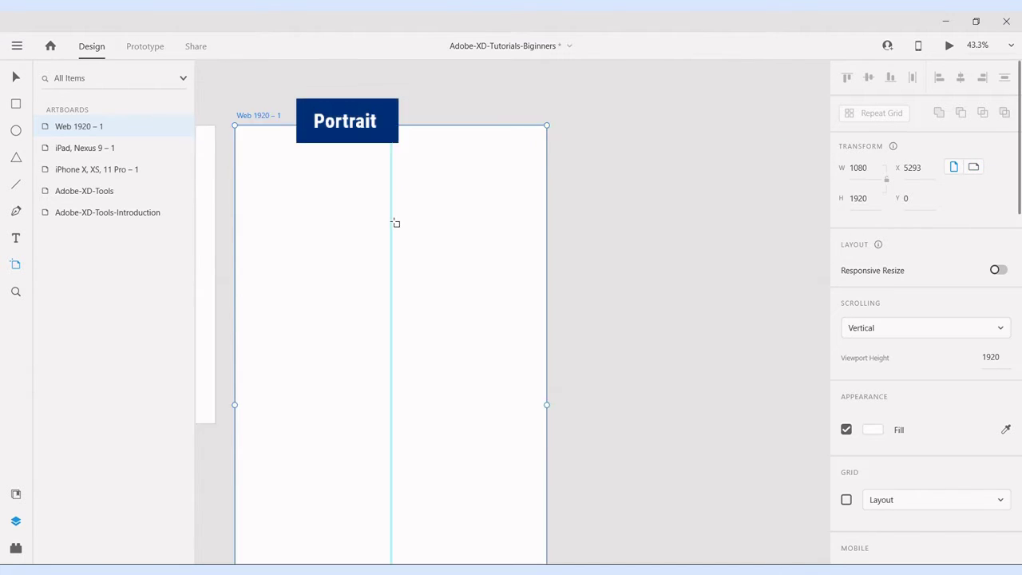
scroll(400, 233, "up", 6)
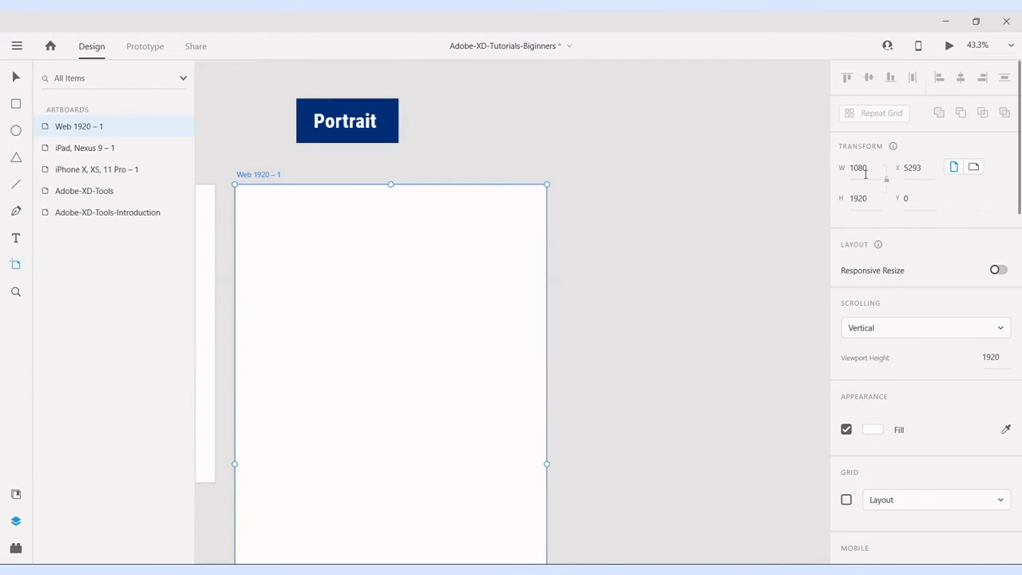
left_click(974, 167)
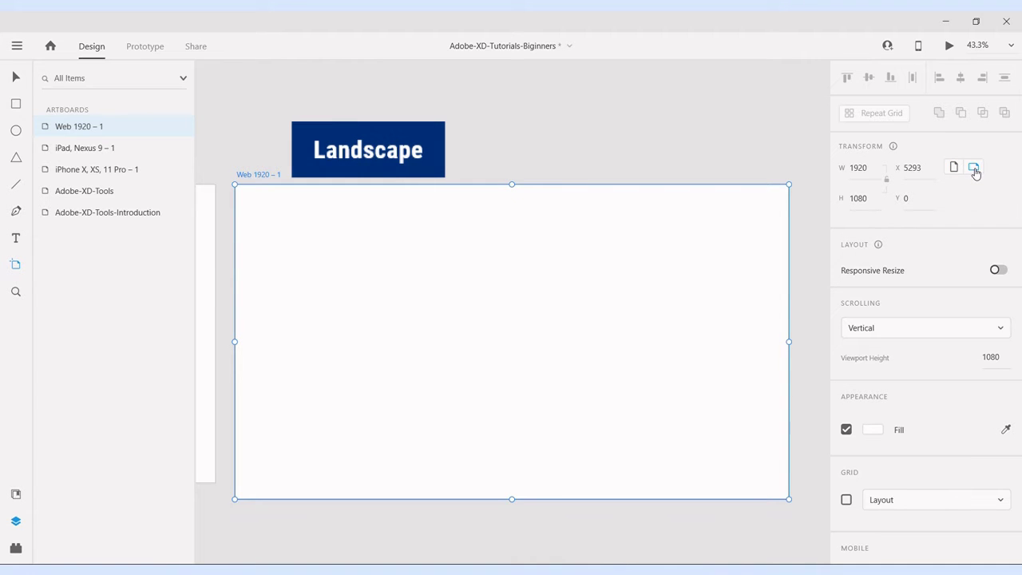
Examine the available artboard presets for mobile, tablet, web/desktop, social media and watch sizes.
scroll(973, 172, "down", 5)
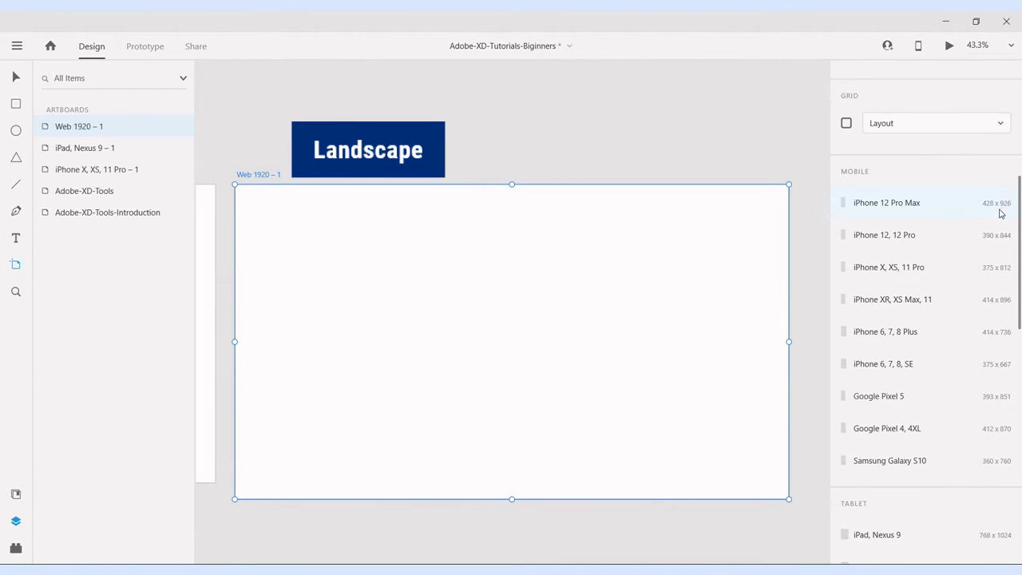
scroll(1002, 415, "down", 2)
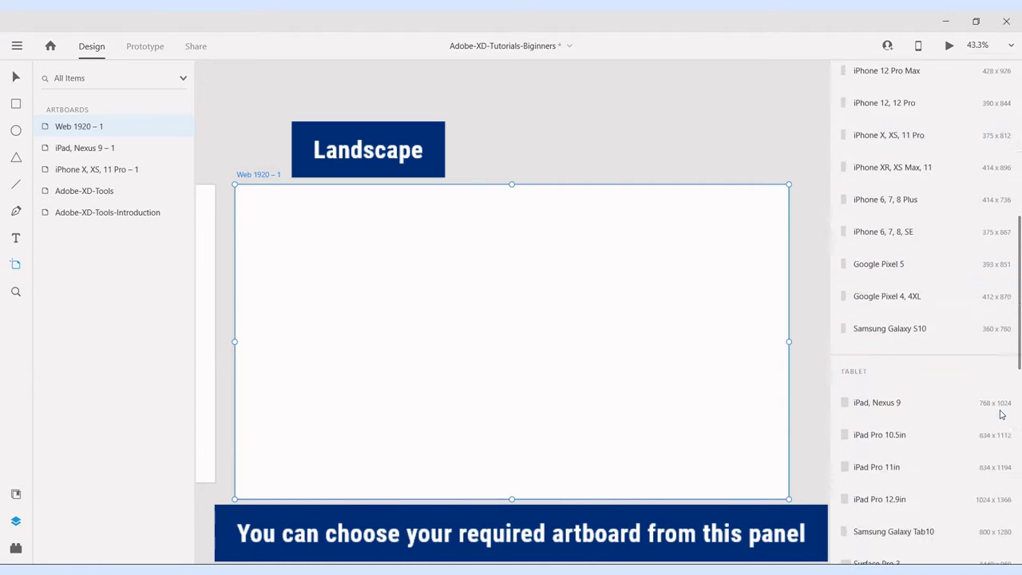
scroll(1001, 415, "down", 1)
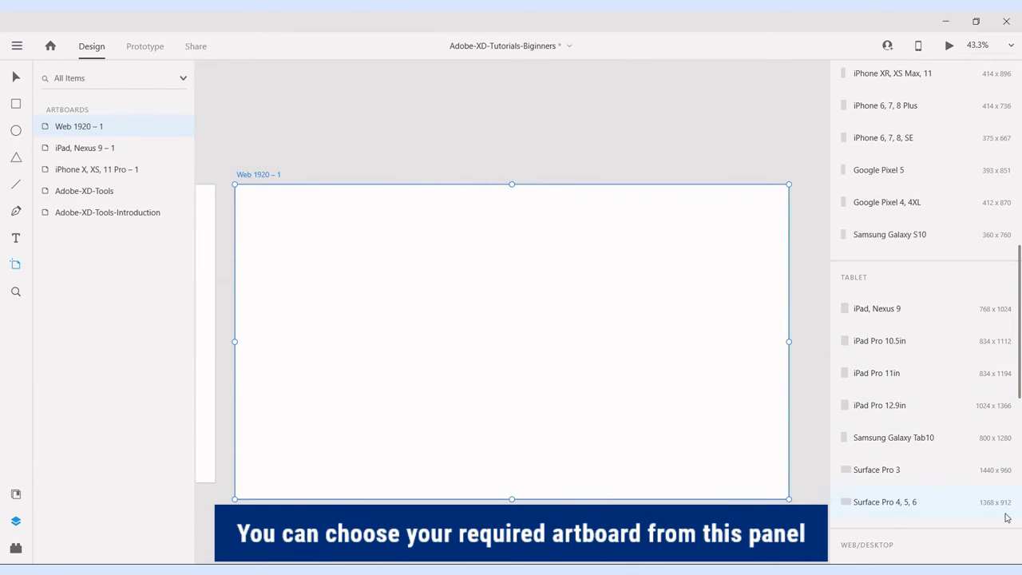
scroll(1007, 517, "down", 4)
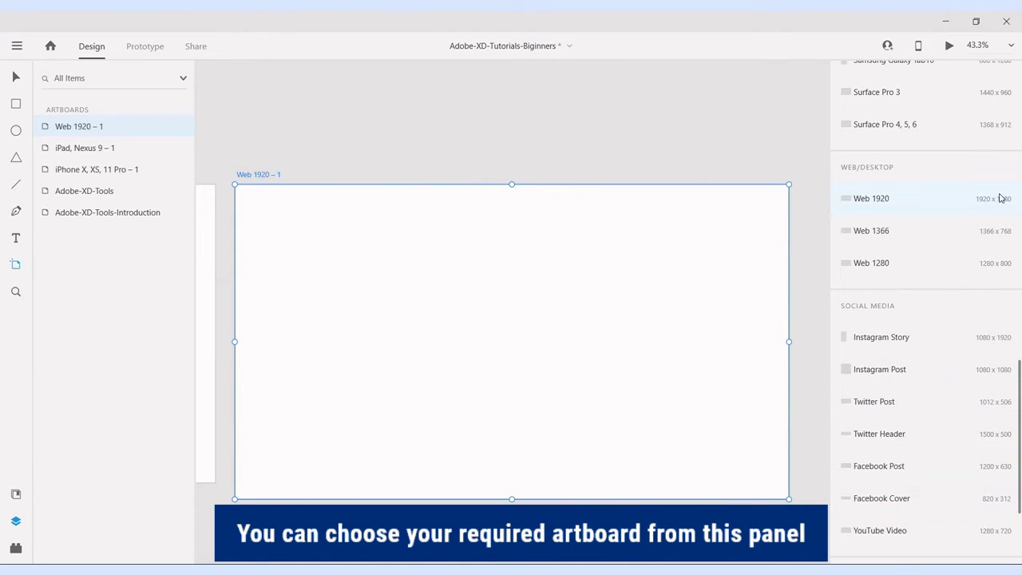
scroll(1008, 479, "down", 2)
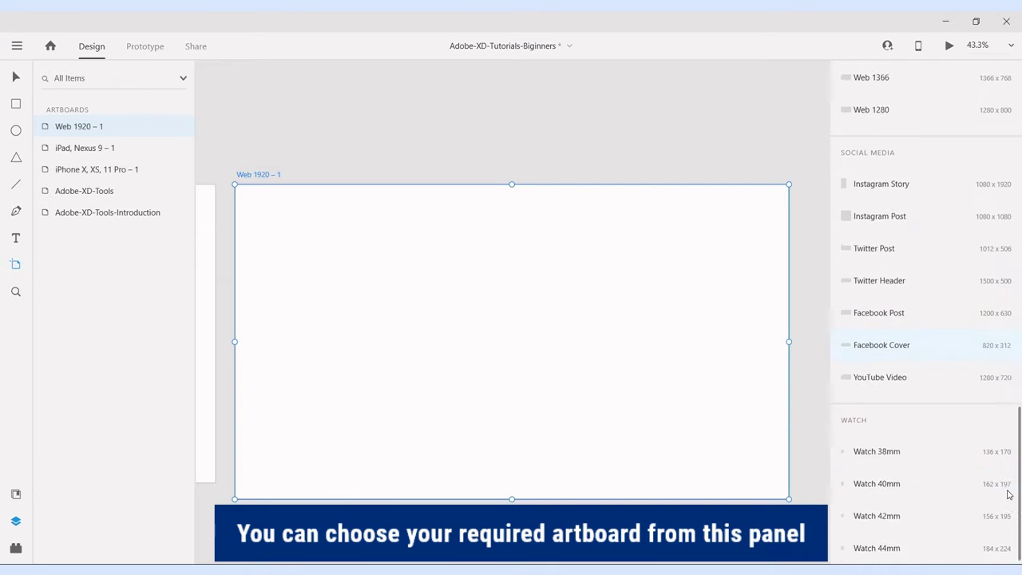
scroll(999, 435, "up", 1)
scroll(996, 430, "up", 1)
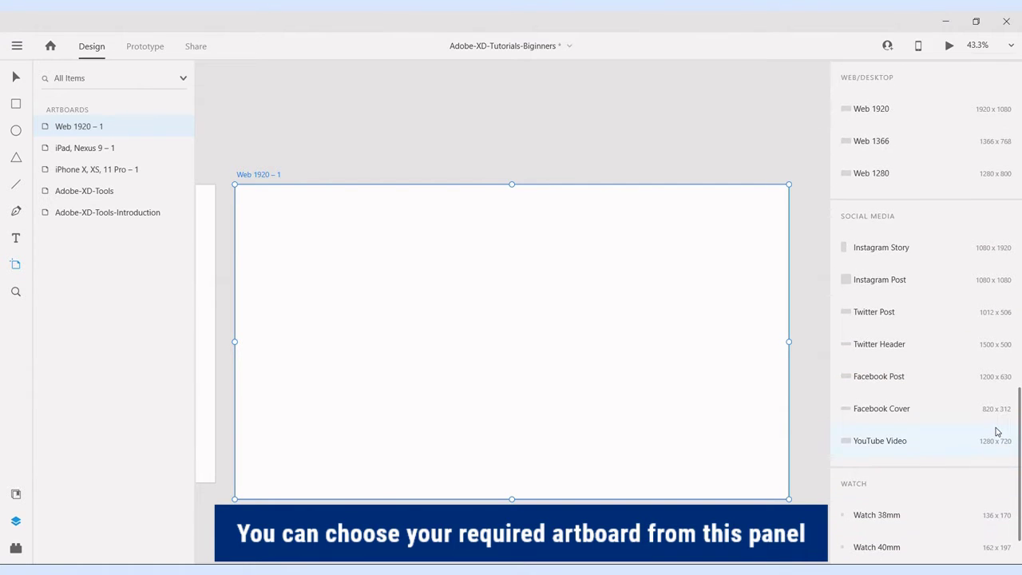
scroll(996, 429, "down", 2)
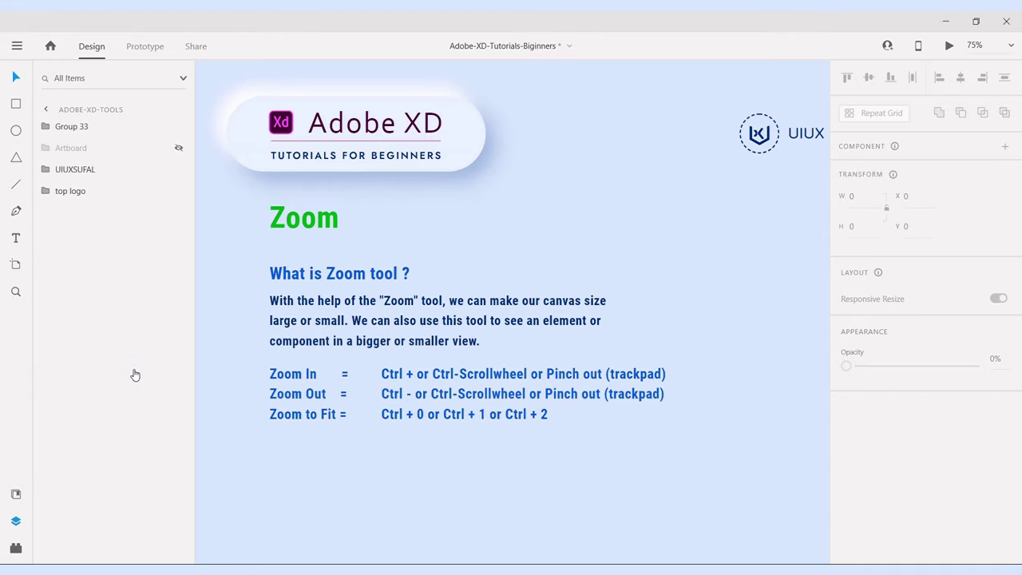
Use the Zoom tool to magnify the Zoom text on the canvas to 150%, then zoom out to 100%.
left_click(17, 294)
left_click(551, 269)
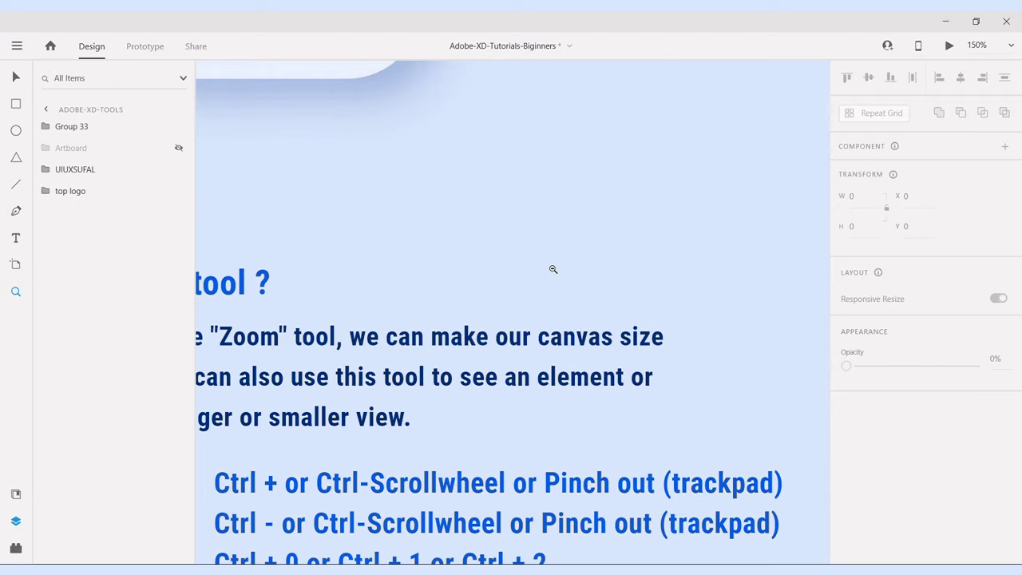
left_click(553, 269, "alt")
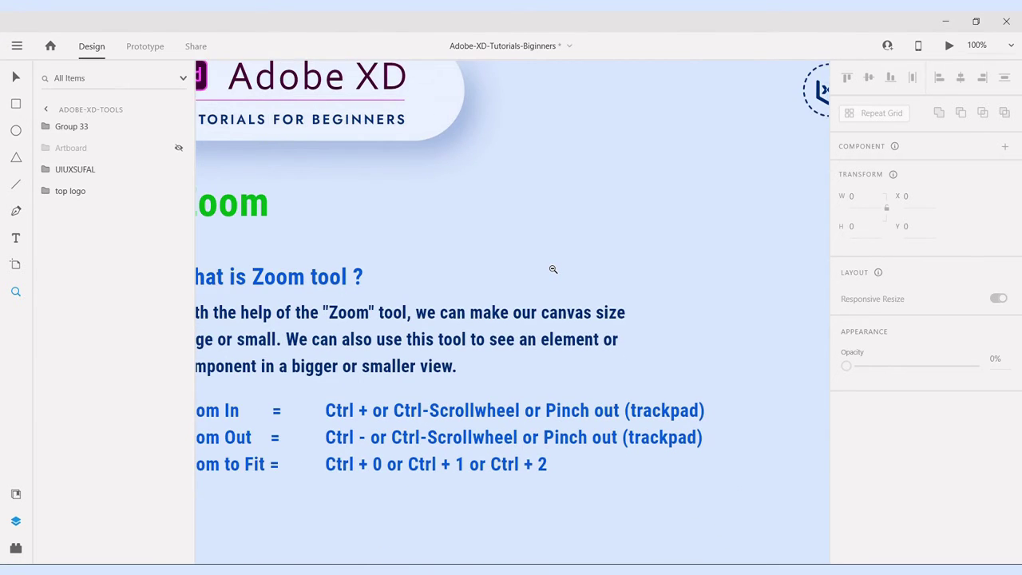
Set the canvas magnification to the 200% preset, return it to 100%, and open the zoom presets again.
left_click(1011, 48)
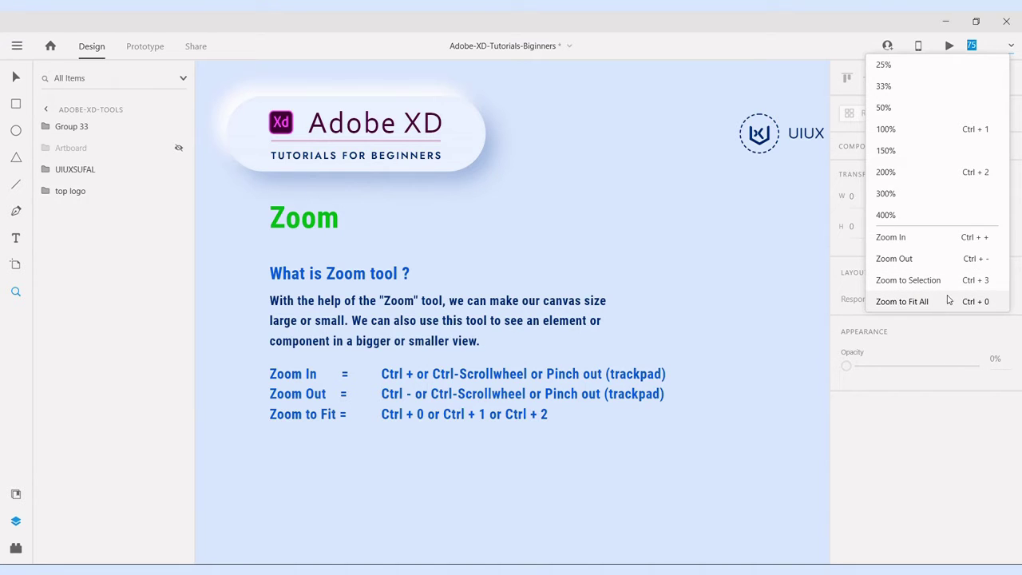
left_click(931, 179)
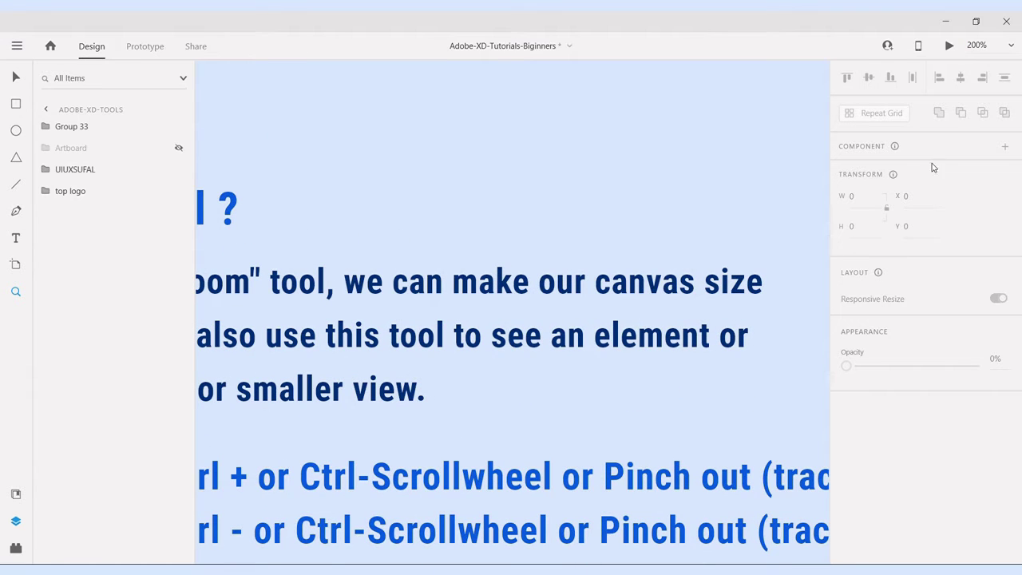
left_click(1012, 47)
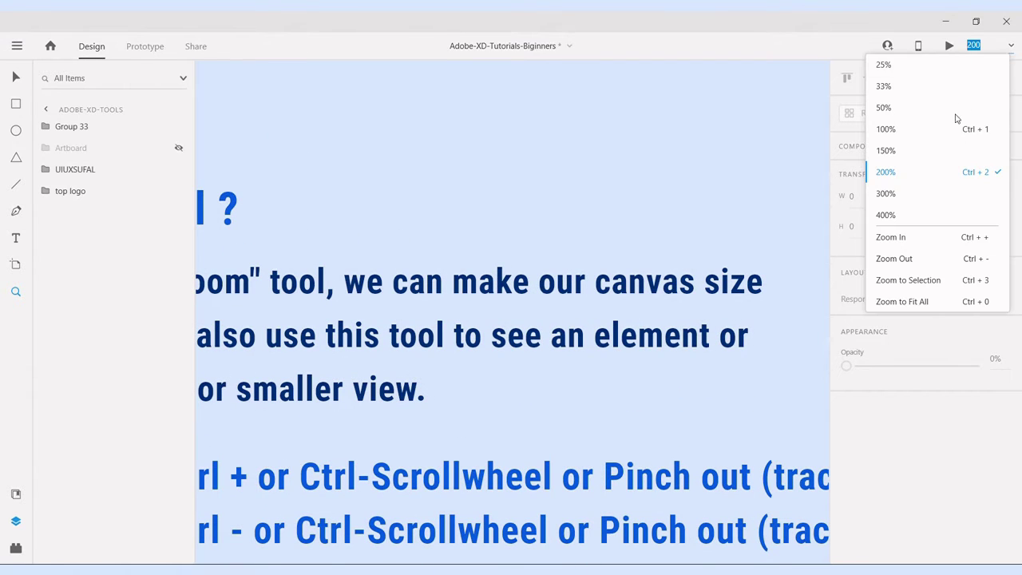
left_click(937, 137)
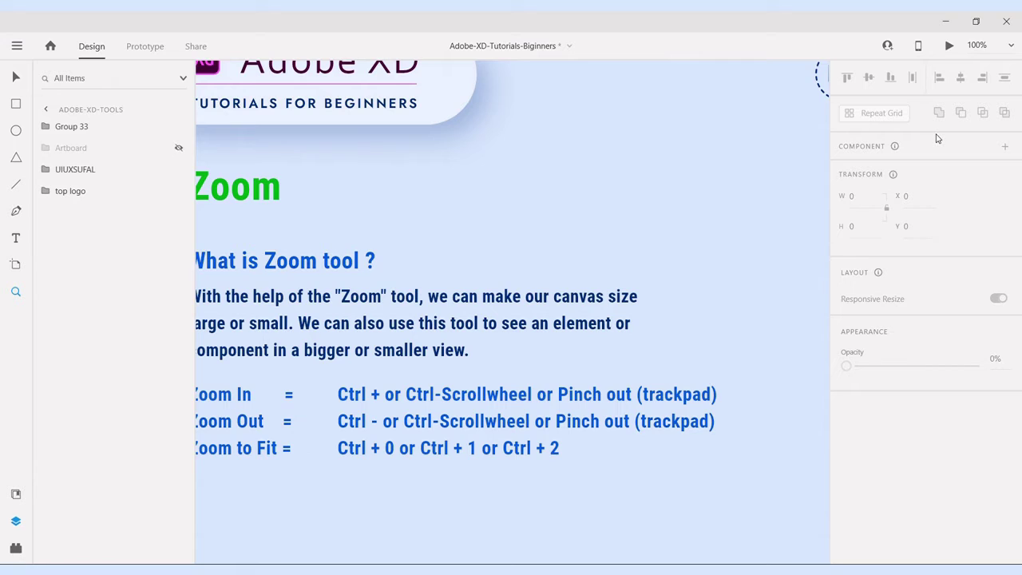
left_click(1011, 47)
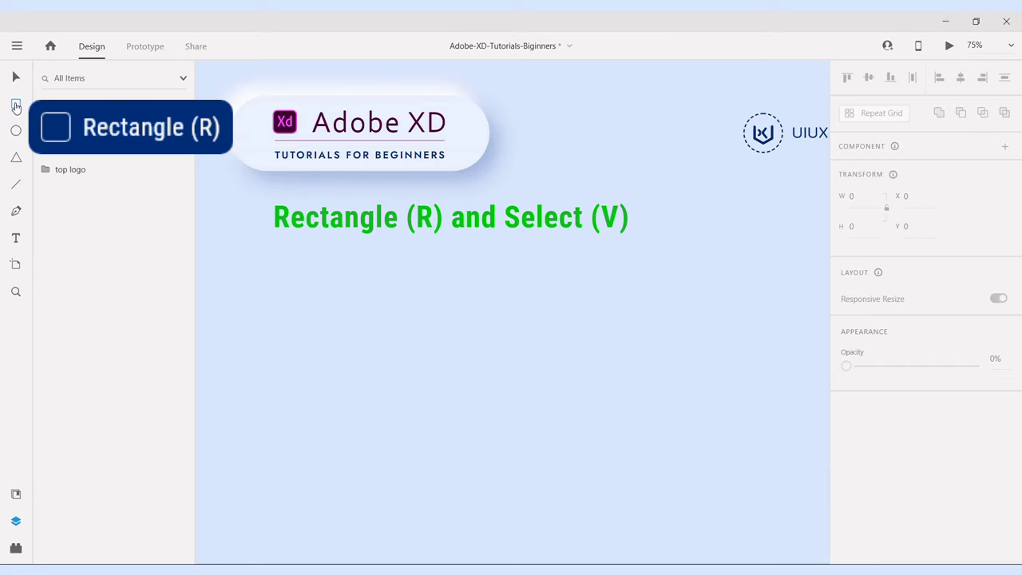
Draw a rectangle about 815 by 156 below the Rectangle and Select heading and move it to about X 157, Y 402.
left_click(16, 107)
mouse_move(261, 270)
left_mouse_down()
mouse_move(424, 342)
mouse_move(490, 356)
mouse_move(671, 353)
left_mouse_up()
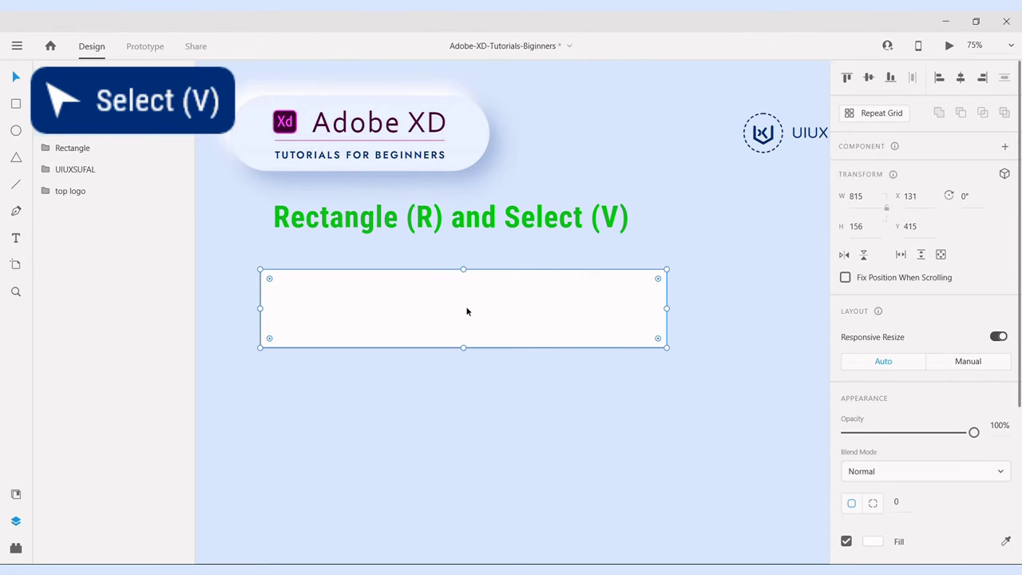
mouse_move(468, 313)
left_mouse_down()
mouse_move(568, 330)
mouse_move(413, 322)
mouse_move(481, 364)
mouse_move(480, 305)
left_mouse_up()
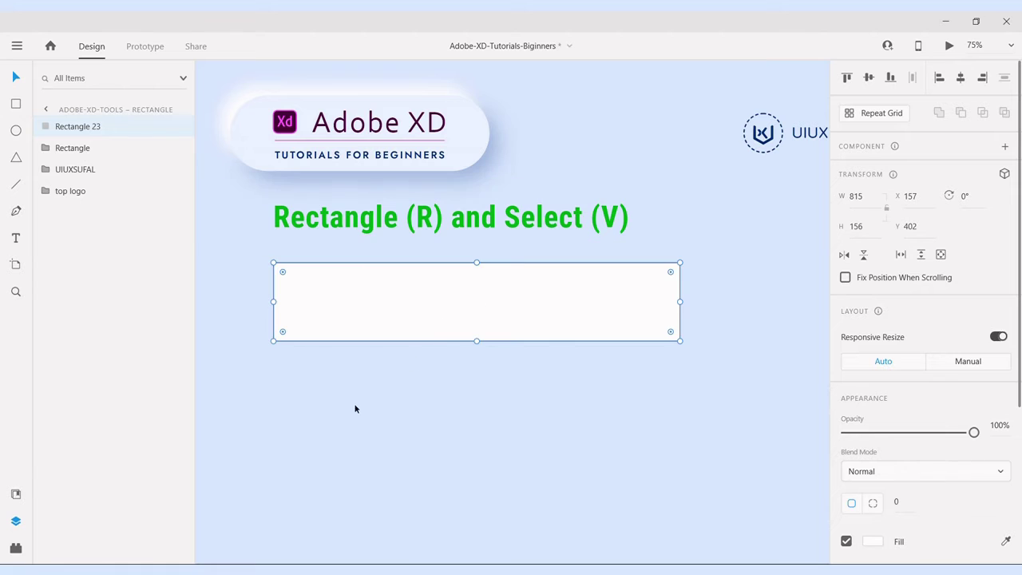
Change the rectangle's fill to a solid bright blue, #0022FF.
scroll(922, 423, "down", 3)
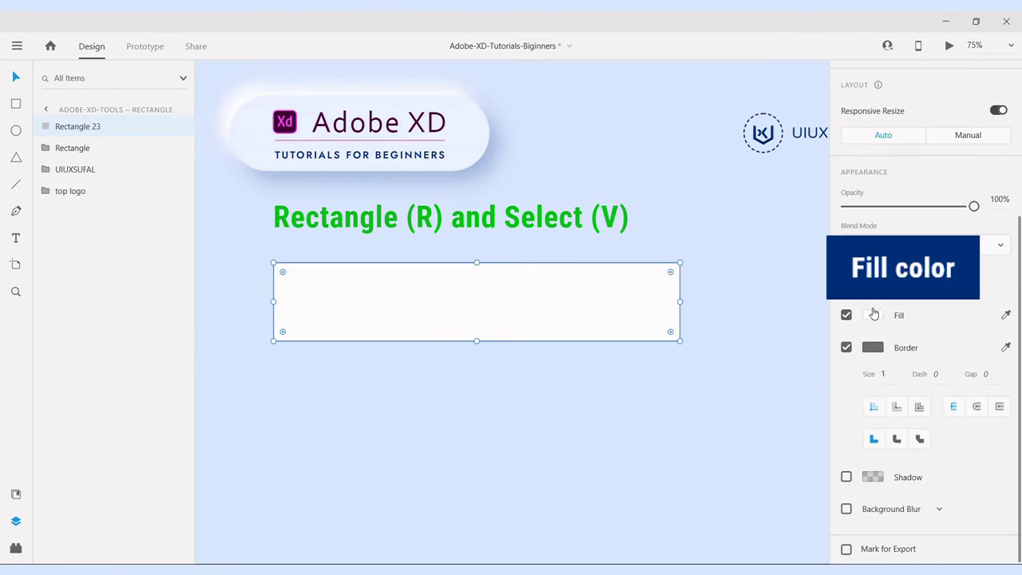
left_click(877, 317)
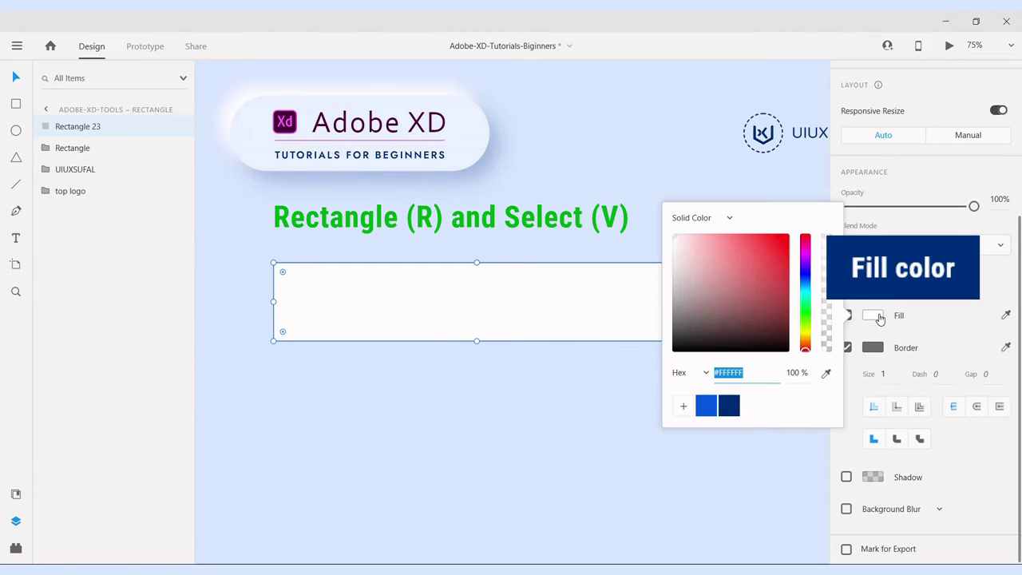
left_click(806, 277)
left_click_drag(789, 268, 795, 234)
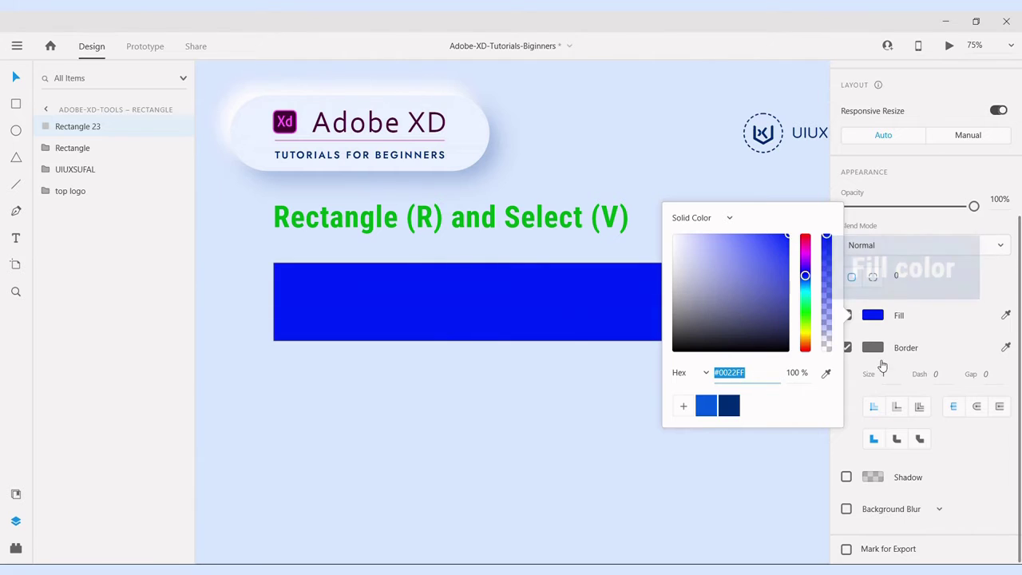
Set the rectangle's border size to 10.
left_click(888, 374)
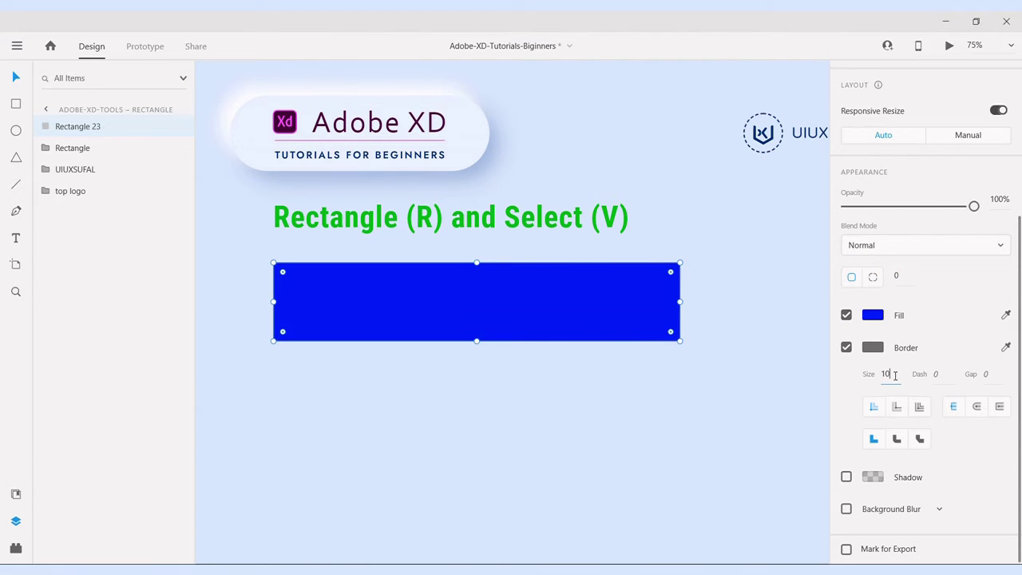
type("10")
key("Return")
Change the rectangle's border colour to green, #06AC2D.
left_click(883, 348)
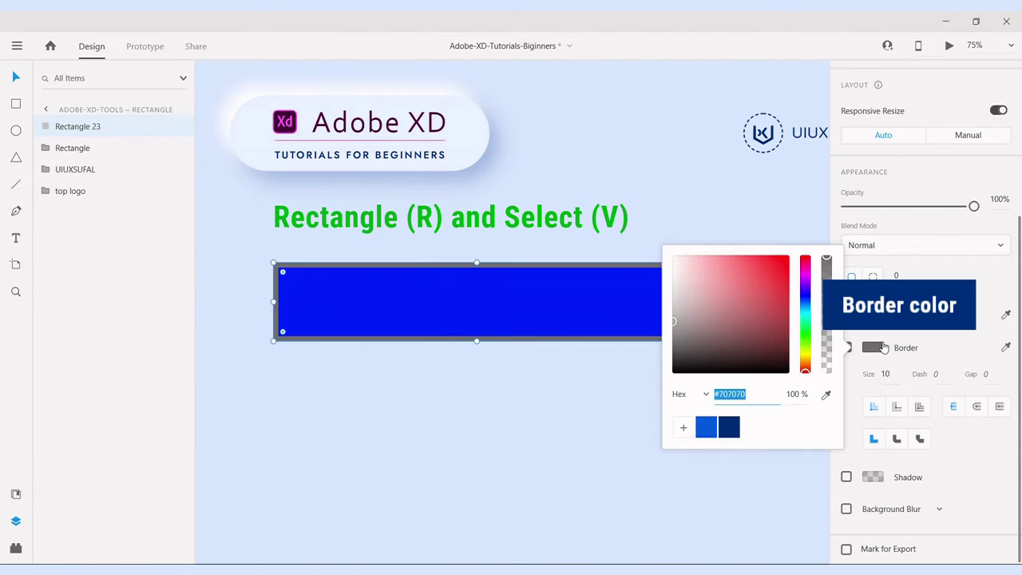
left_click(806, 330)
left_click(773, 313)
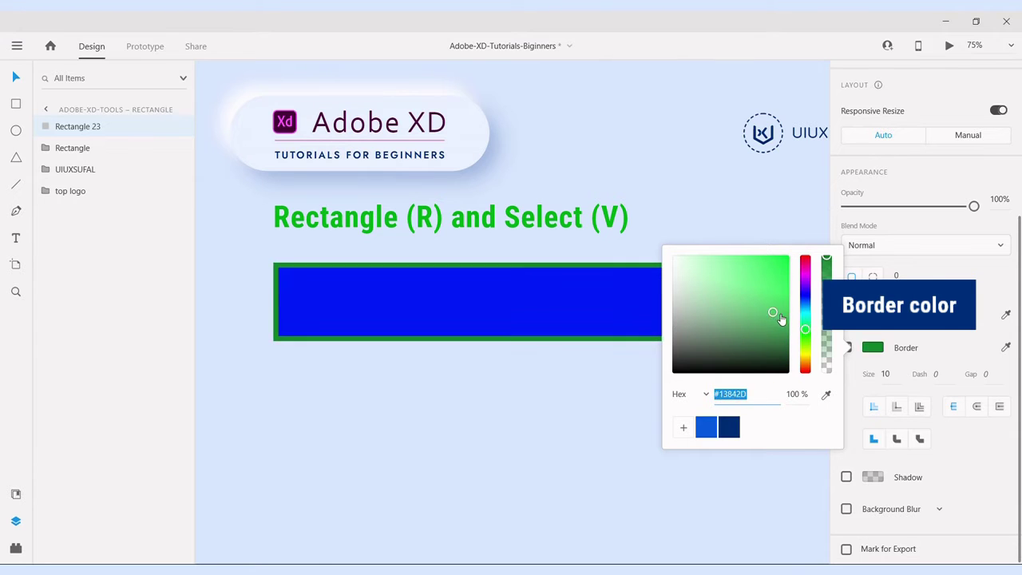
left_click_drag(781, 320, 790, 298)
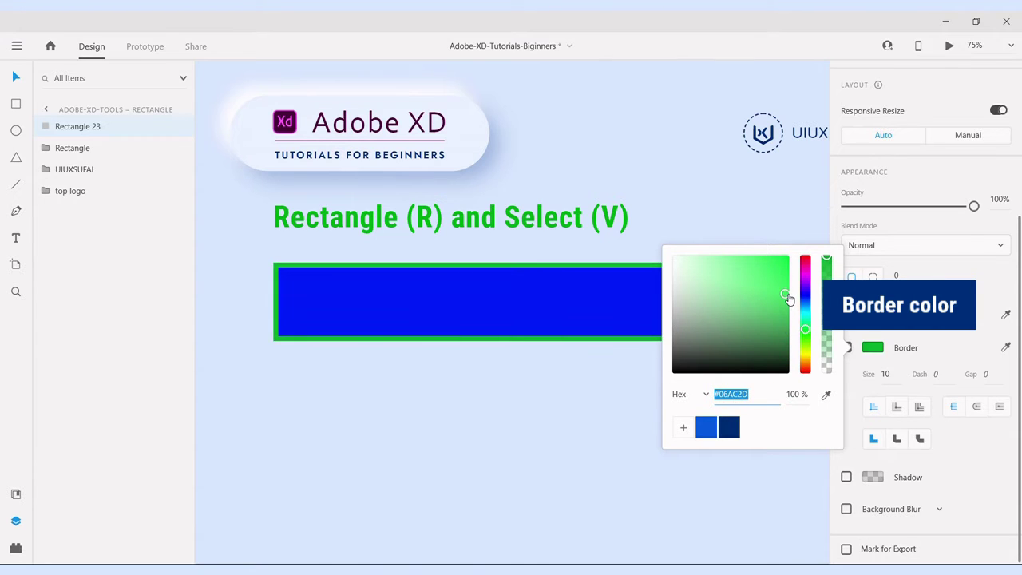
Round the blue rectangle's corners fully into a pill shape with a corner radius of 78.
left_click(563, 415)
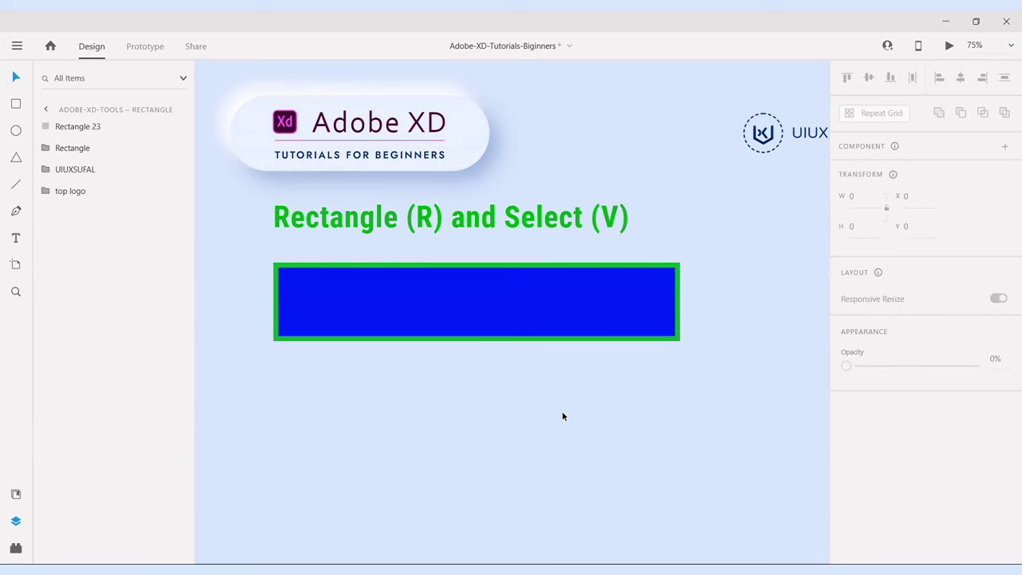
left_click(558, 307)
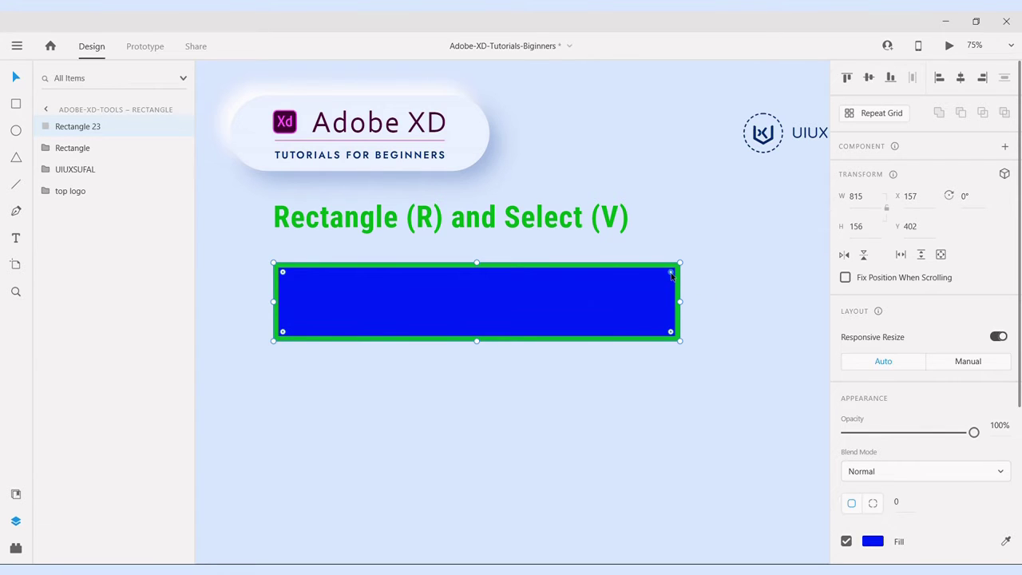
left_click_drag(671, 274, 639, 298)
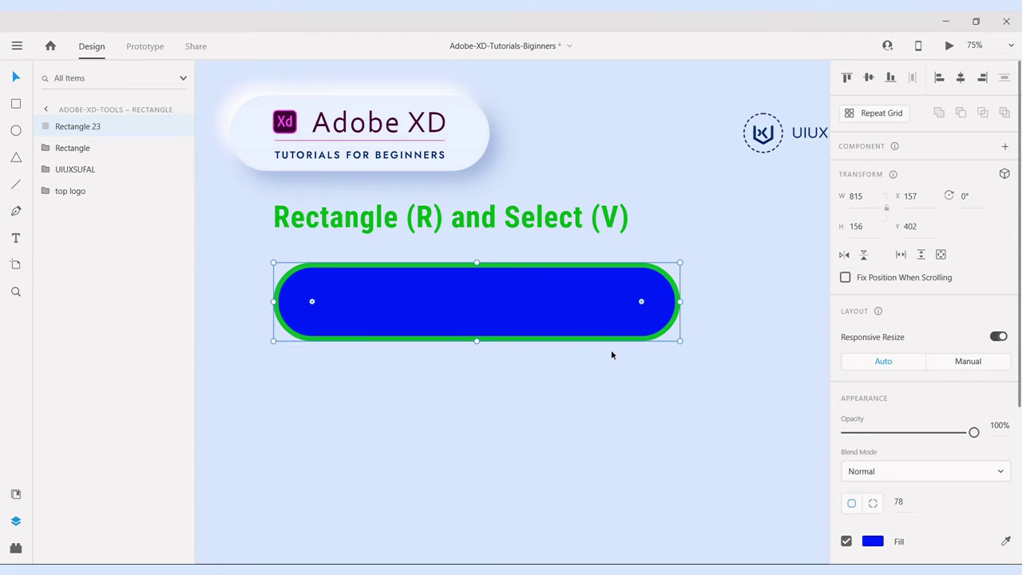
left_click(619, 369)
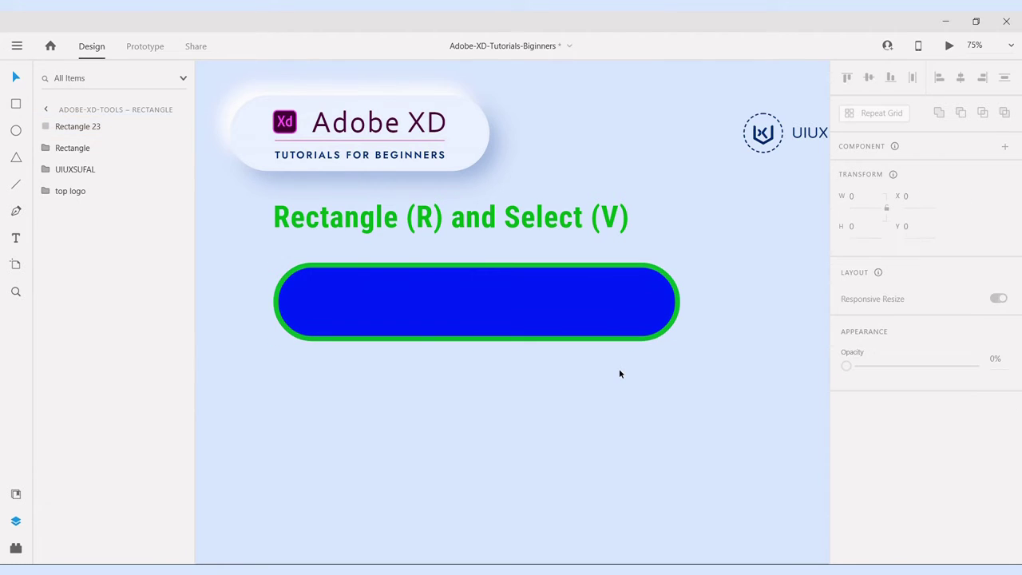
Straighten the blue rectangle's corners back to radius 0 and round them again to about 34.
left_click(596, 302)
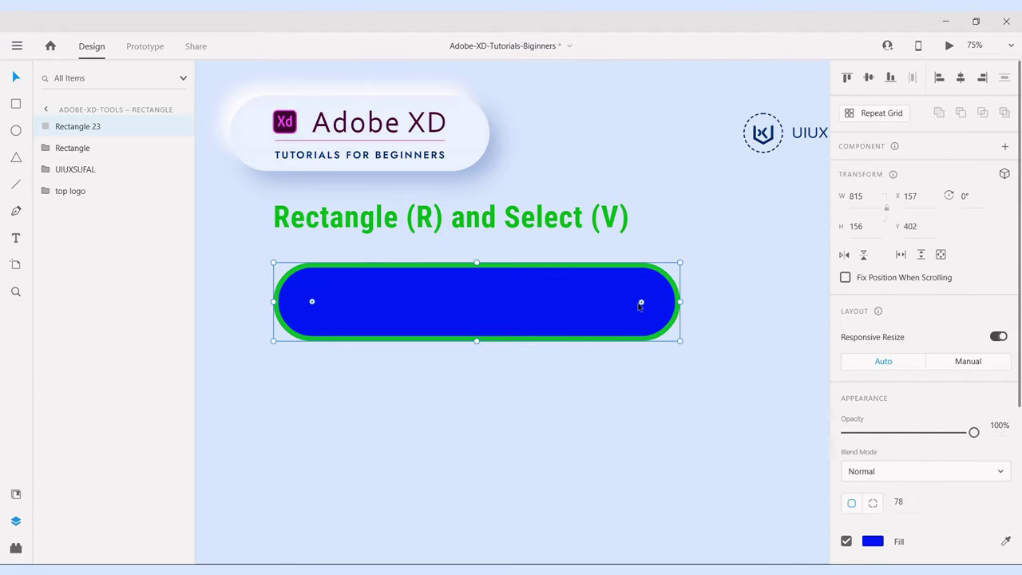
left_click_drag(640, 306, 704, 266)
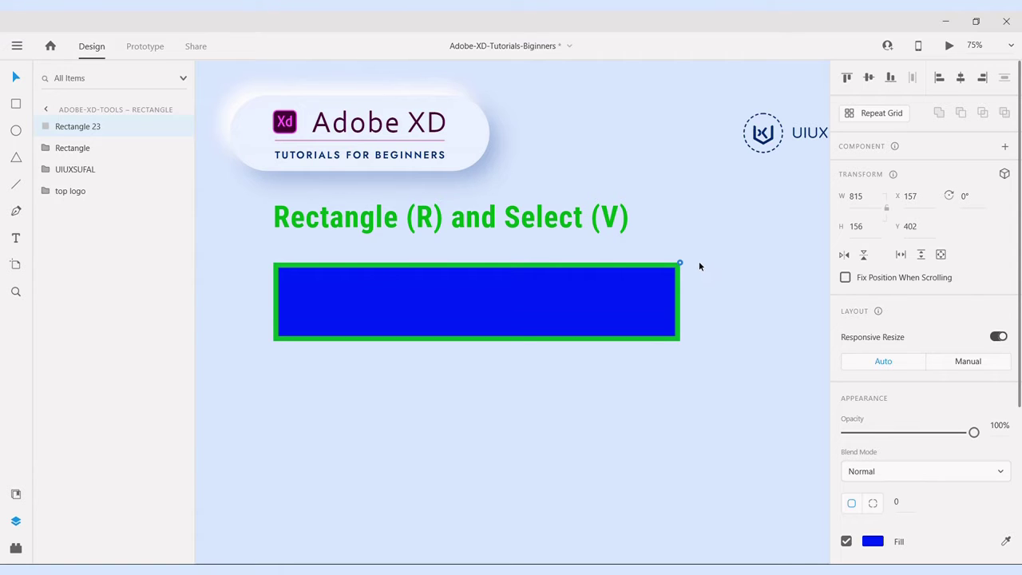
left_click_drag(683, 276, 669, 283)
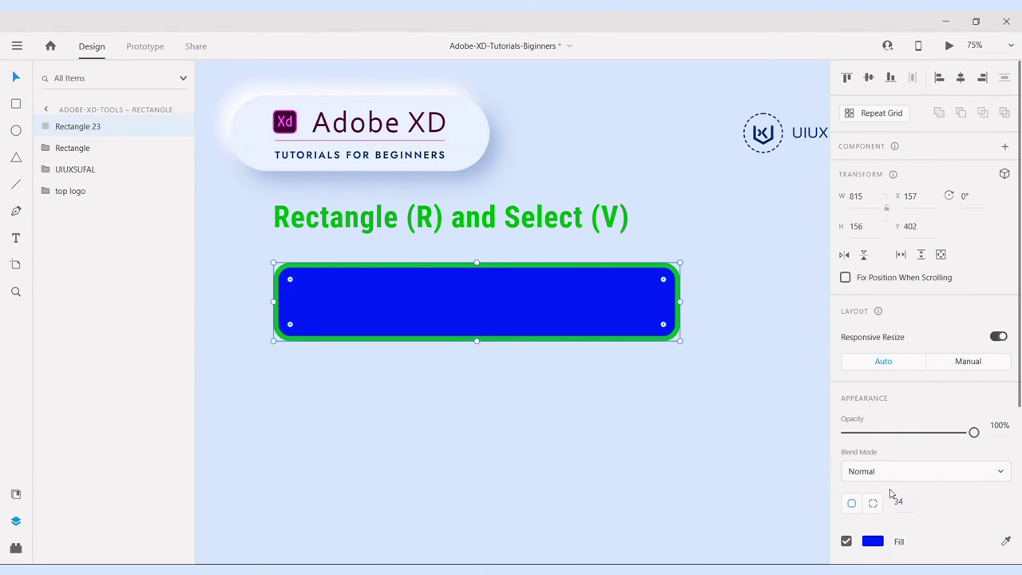
left_click(874, 504)
left_click(467, 400)
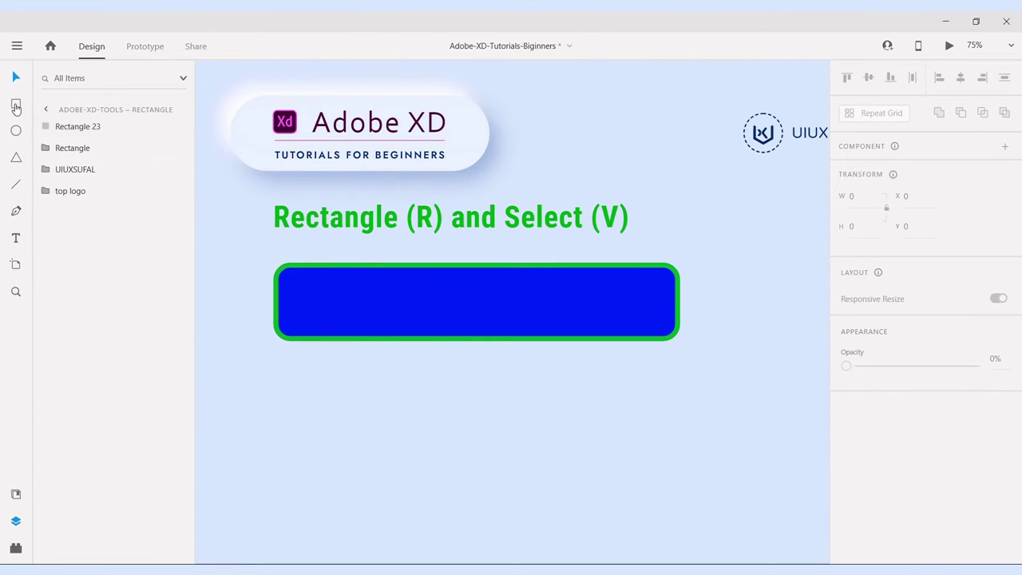
Draw a square about 305 by 305 below the blue rectangle and move it to about X 157, Y 623.
left_click(16, 106)
left_click_drag(317, 373, 538, 527)
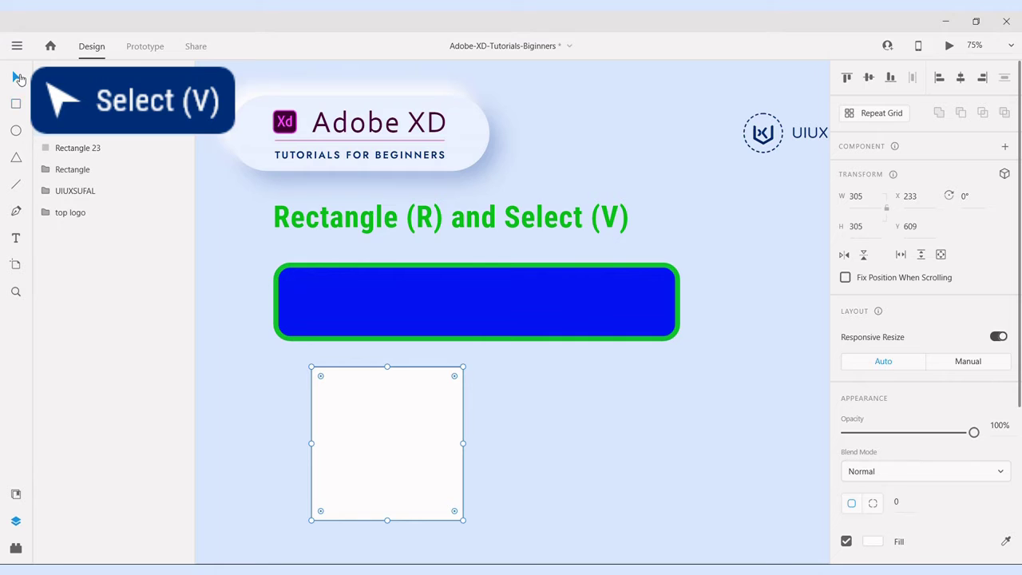
left_click(19, 79)
left_click_drag(429, 406, 365, 415)
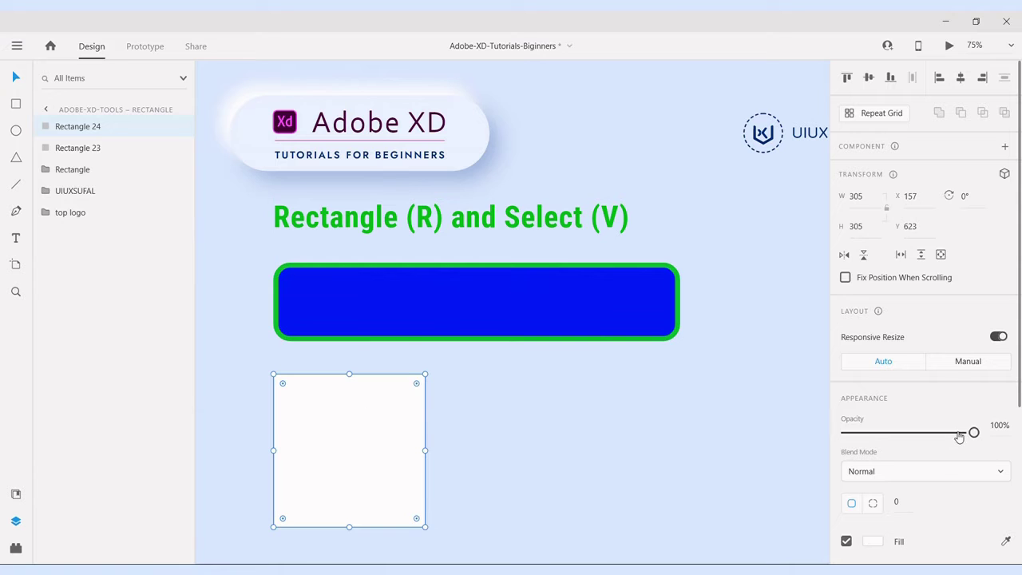
Change the new square's fill to solid red, #FF0000.
scroll(959, 436, "down", 5)
left_click(879, 314)
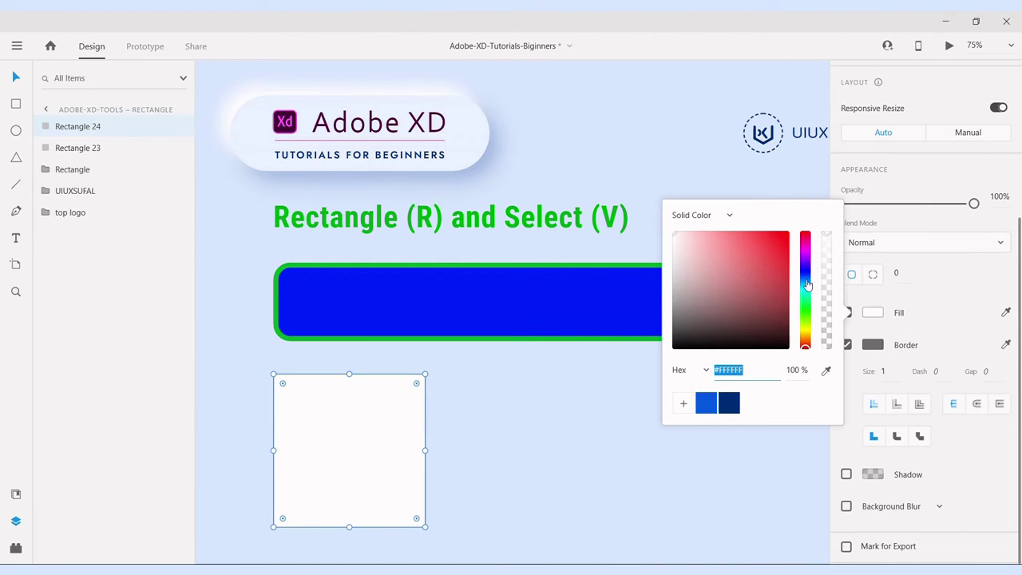
left_click_drag(808, 244, 799, 225)
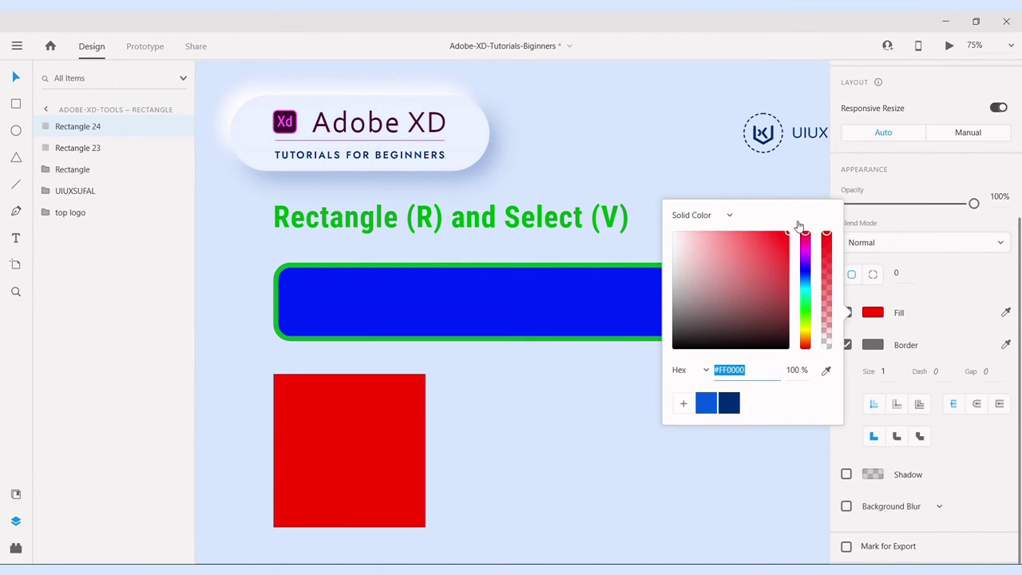
Set the red square's border size to 10 and its border colour to black.
left_click(894, 380)
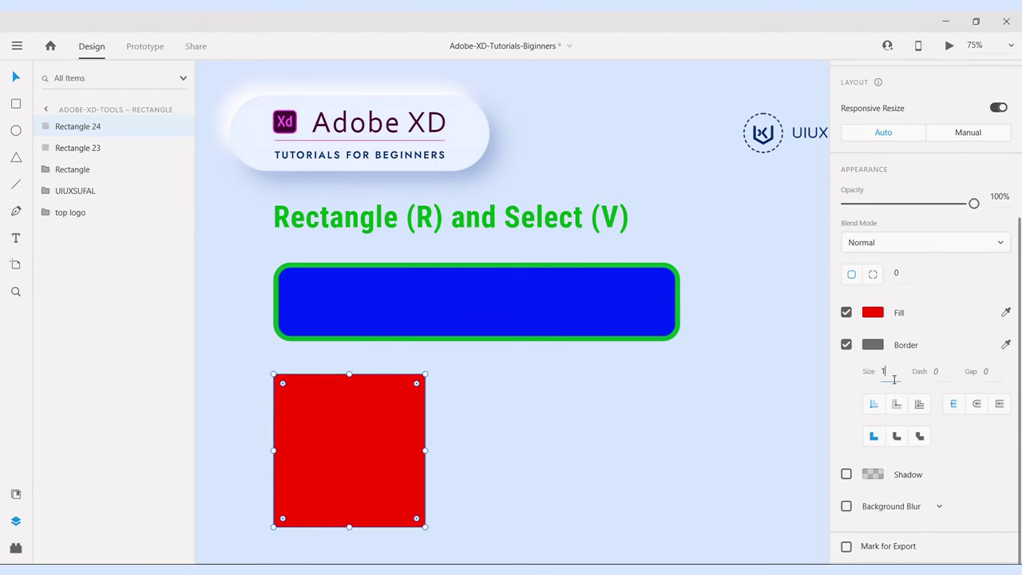
type("0")
key("Return")
left_click(873, 344)
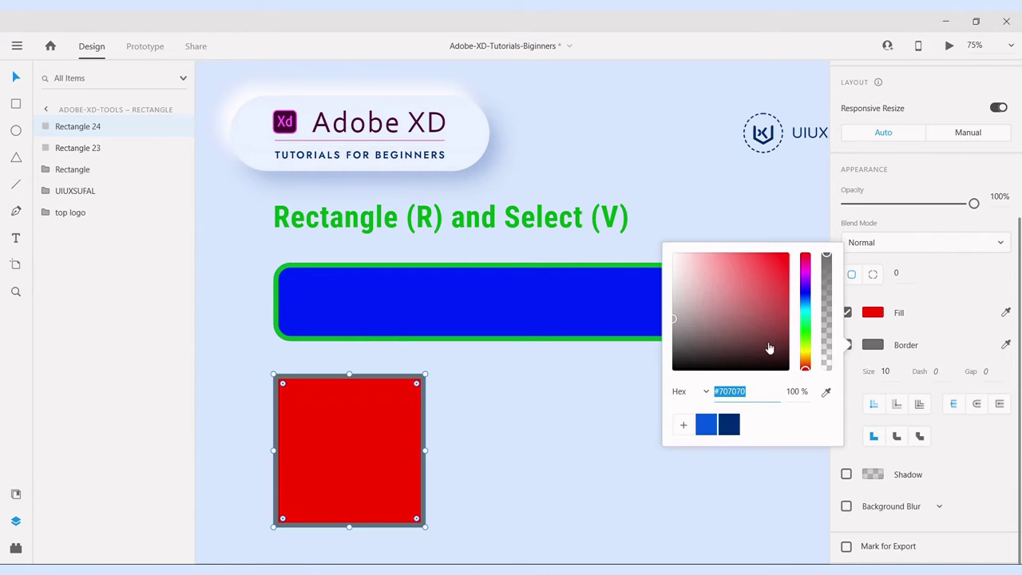
left_click_drag(772, 349, 831, 415)
left_click(523, 412)
Move the red square slightly to about X 178, Y 613 and deselect it.
left_click(364, 411)
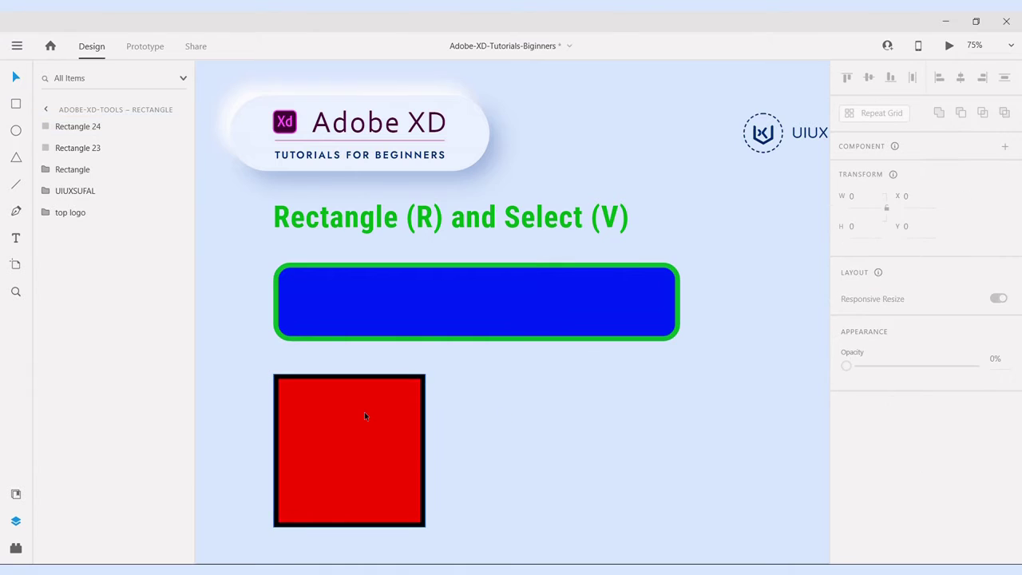
mouse_move(364, 411)
left_mouse_down()
mouse_move(386, 414)
mouse_move(375, 406)
left_mouse_up()
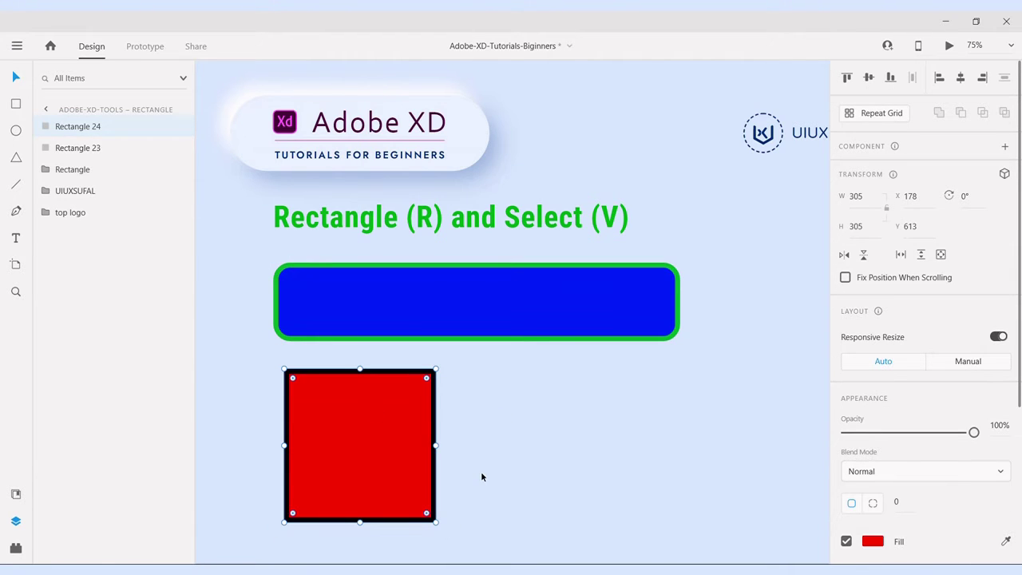
left_click(483, 475)
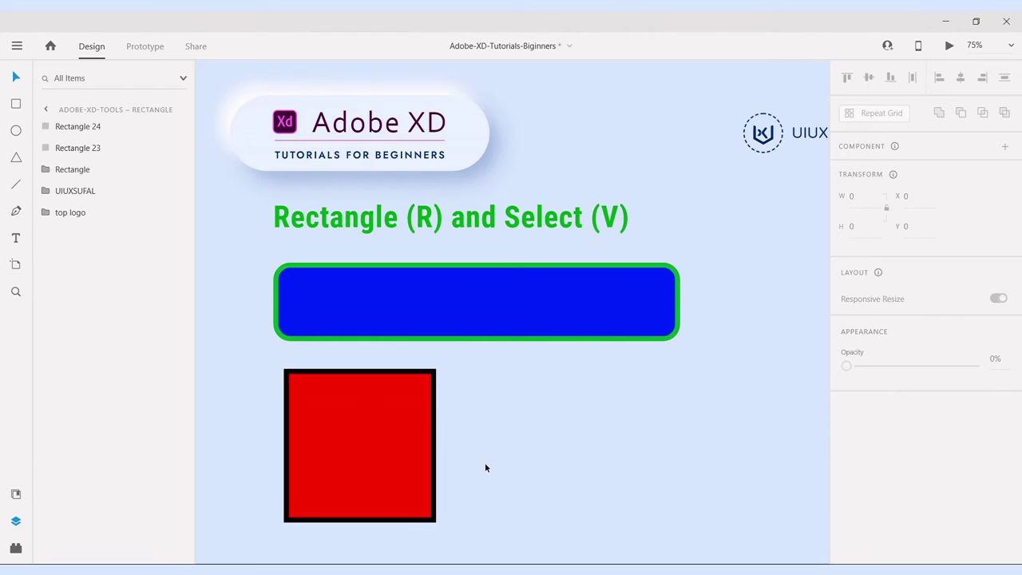
Give the red square a separate radius for each corner and set its top-left corner radius to 10.
left_click(401, 409)
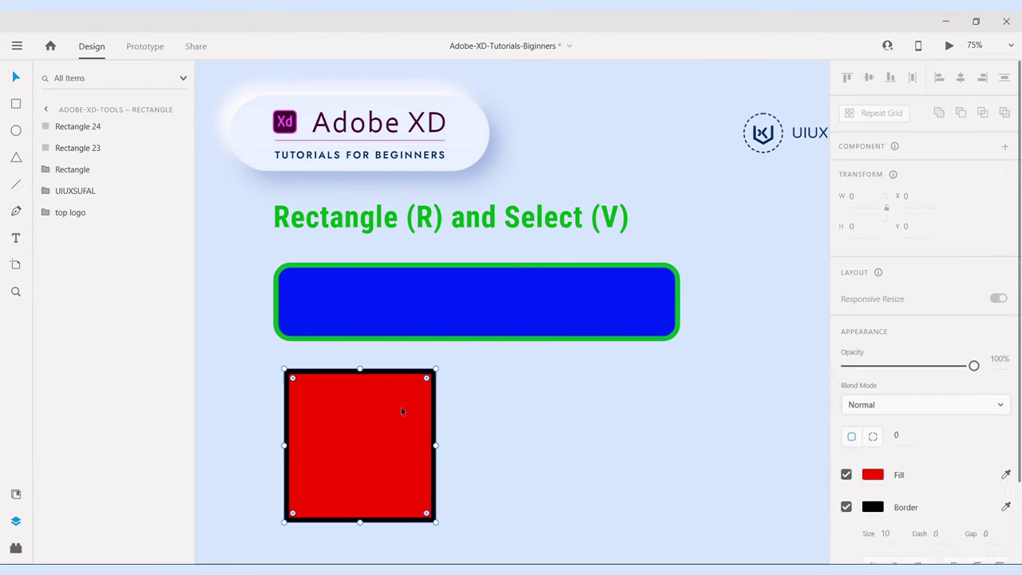
scroll(916, 432, "down", 5)
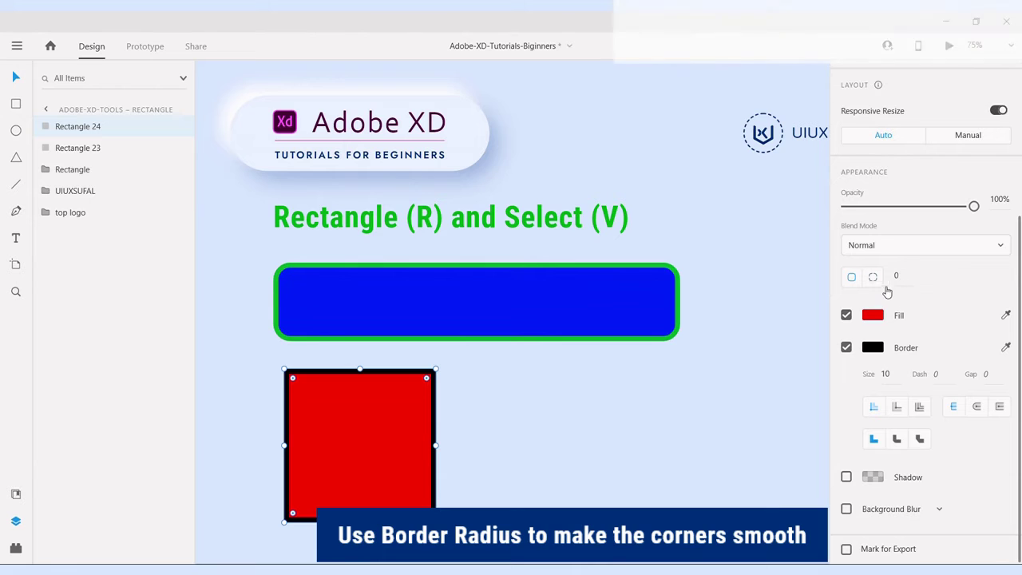
left_click(873, 277)
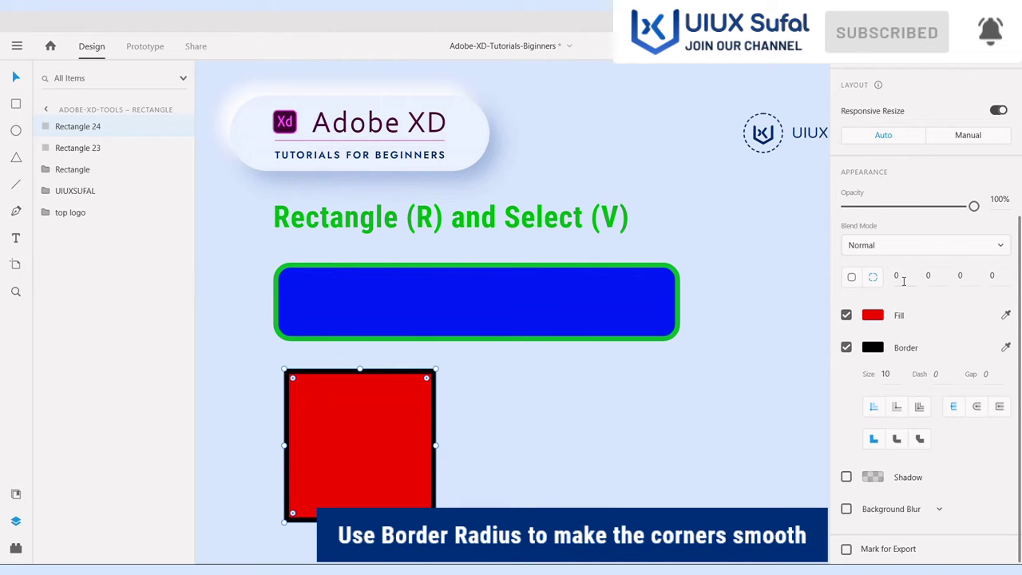
left_click(903, 279)
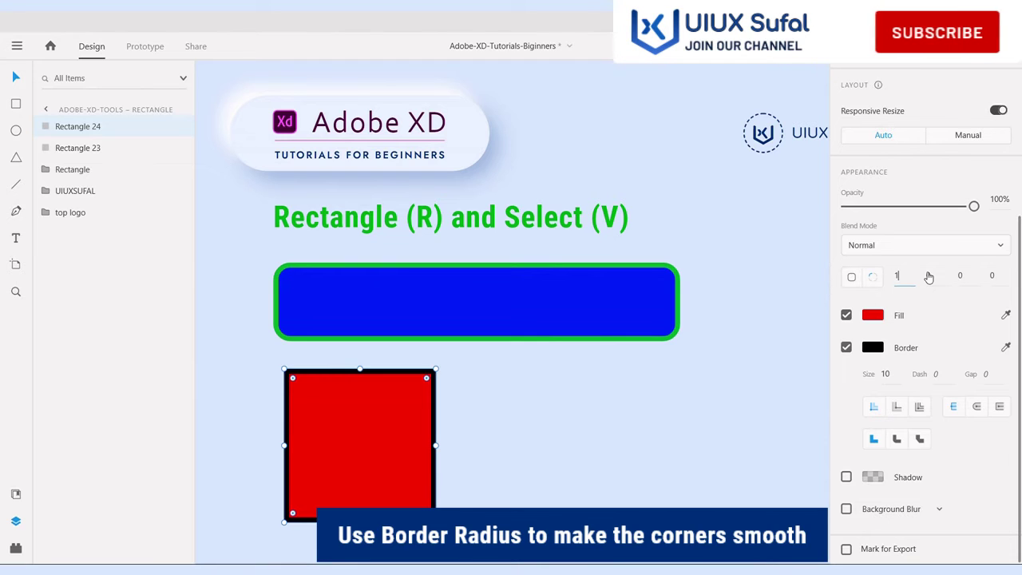
type("10")
key("Return")
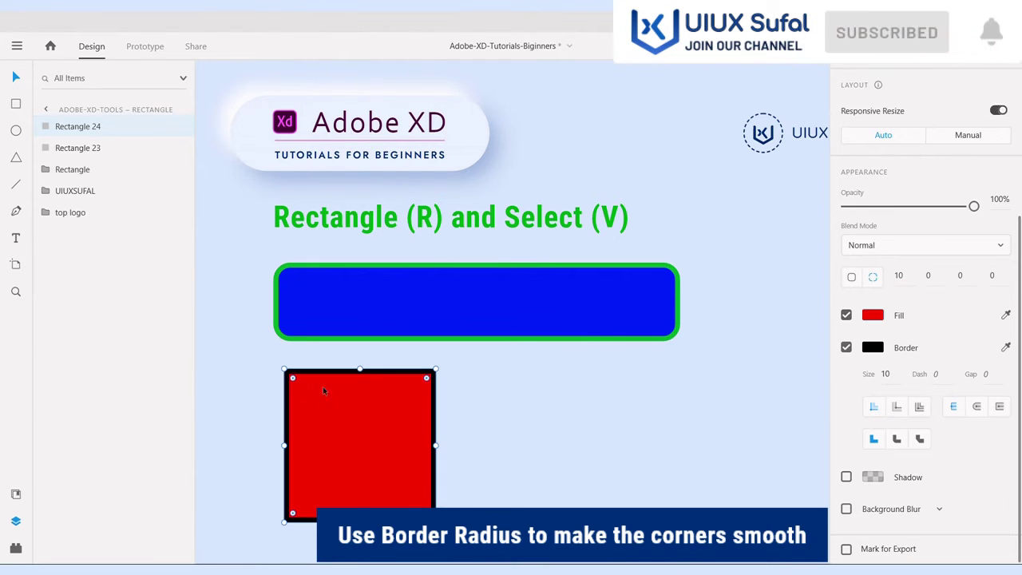
Set the red square's remaining corner radii to 100 for bottom-right, 20 for top-right and 50 for bottom-left.
left_click(966, 282)
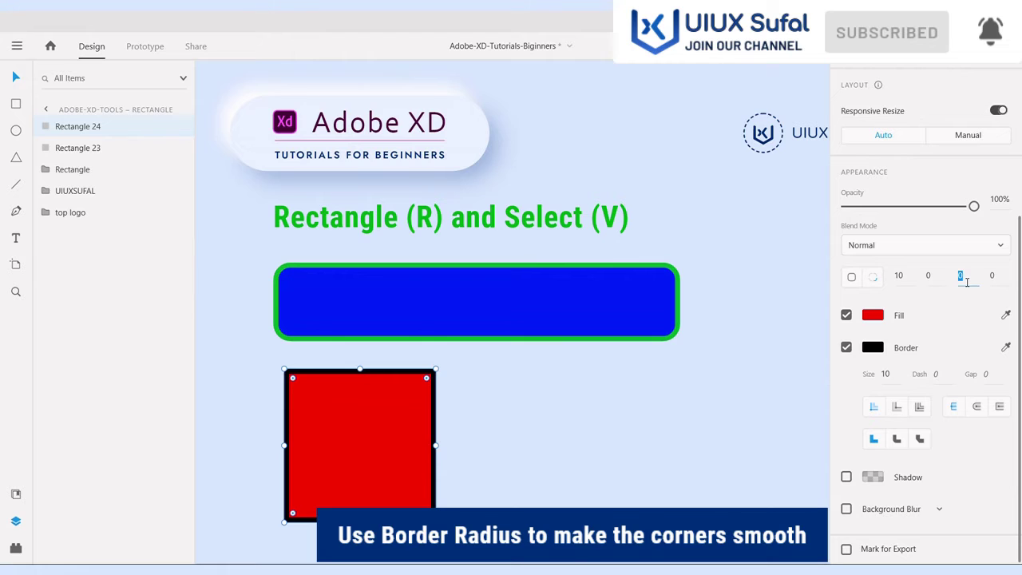
key("Return")
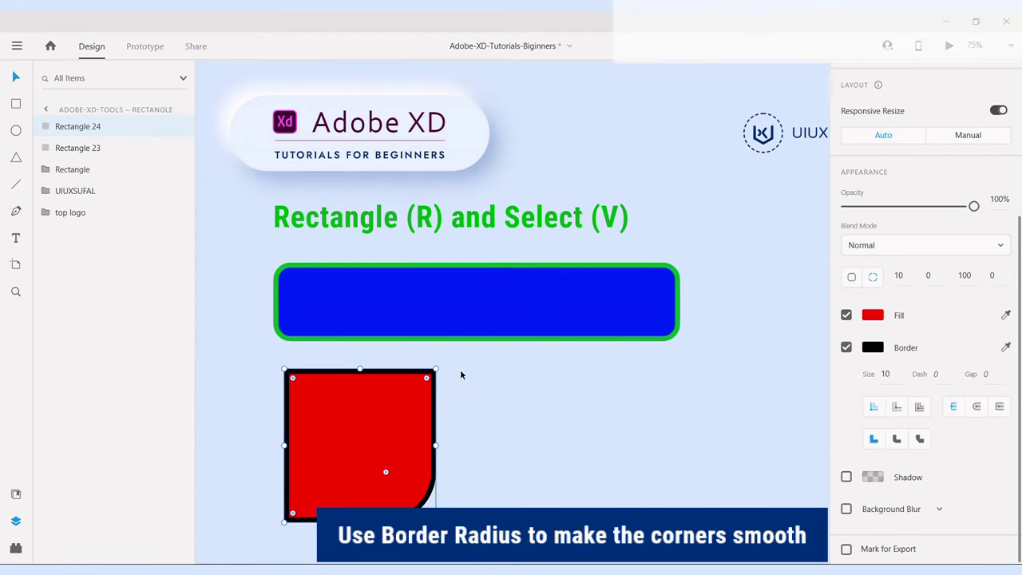
left_click(931, 275)
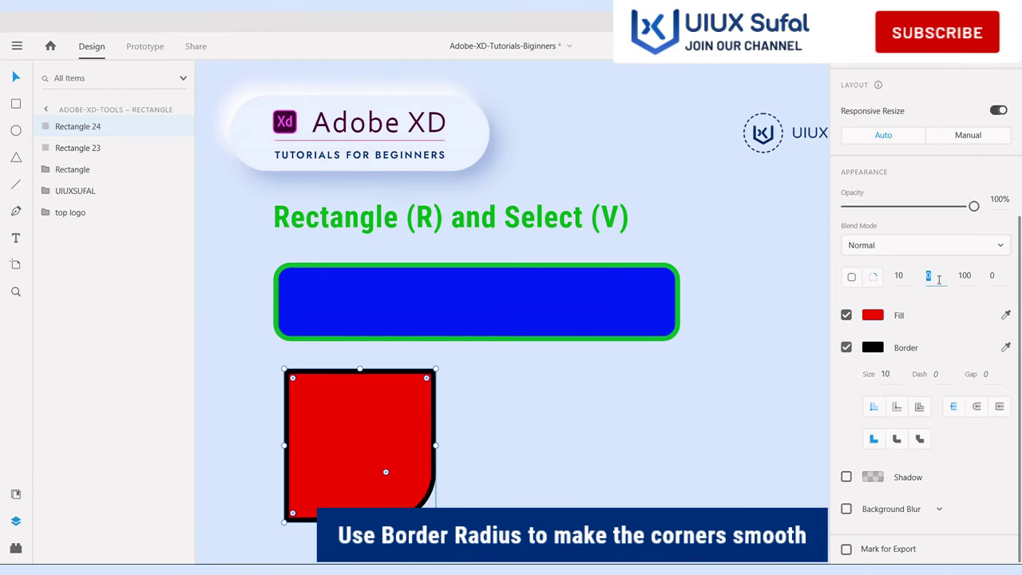
type("20")
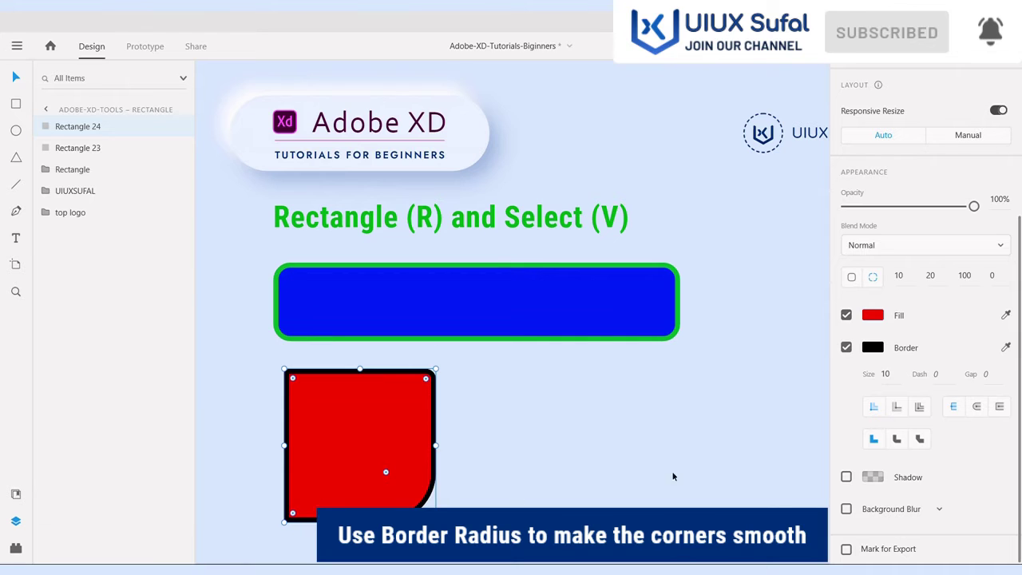
left_click(996, 277)
type("50")
left_click(624, 443)
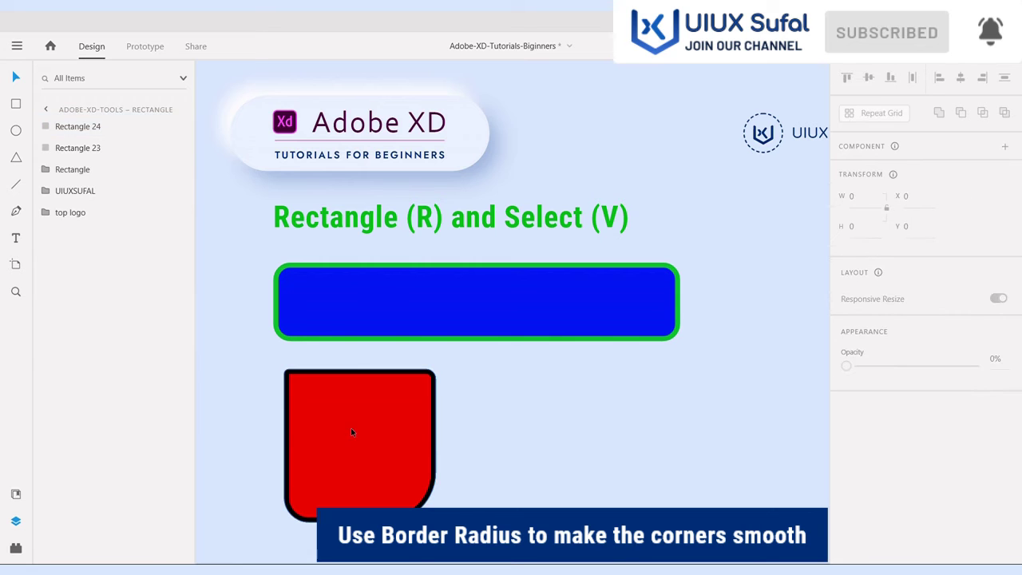
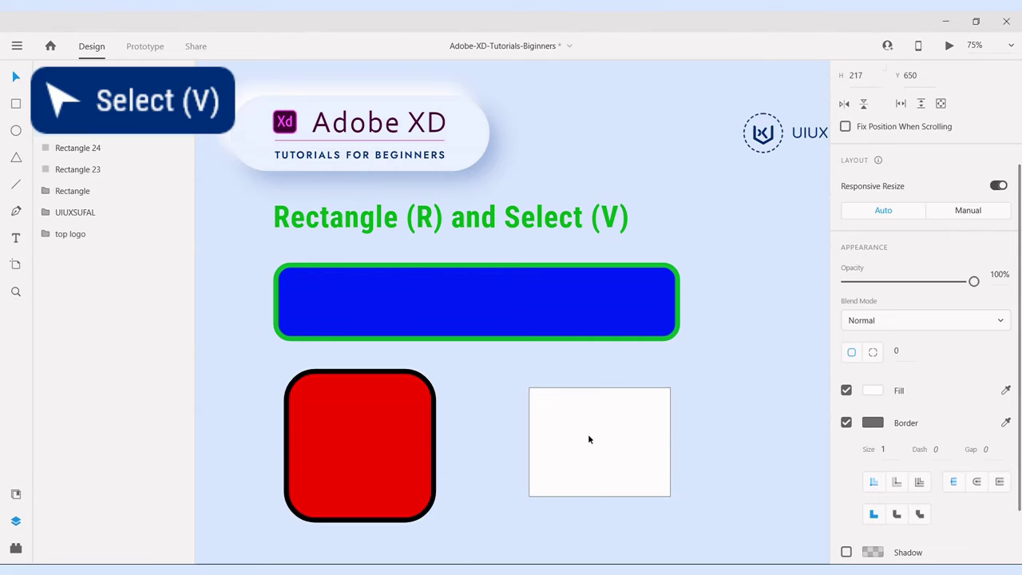
left_click_drag(552, 321, 535, 301)
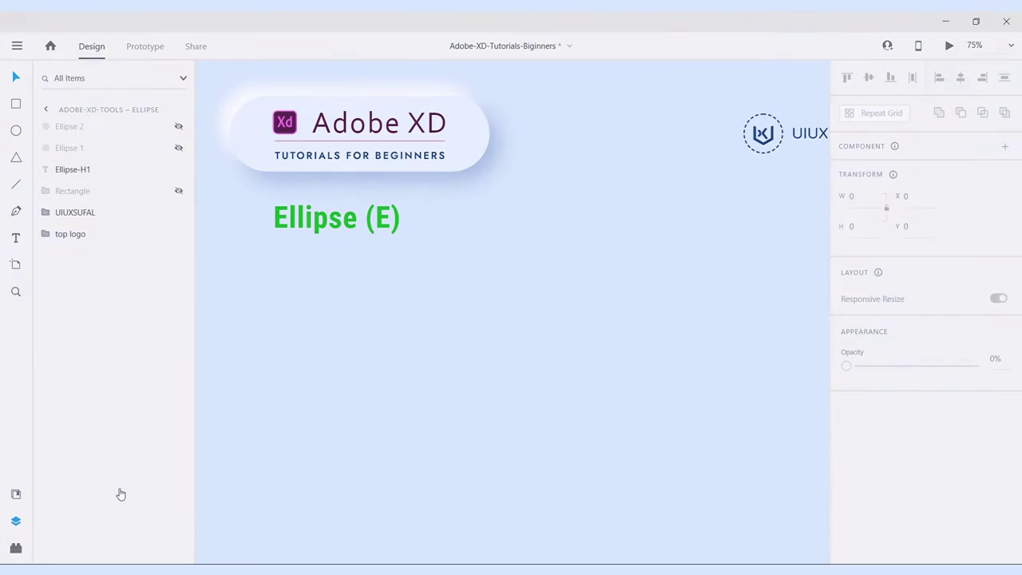
Draw an ellipse about 275 by 364 below the Ellipse heading and fill it with solid blue, #002BFF.
left_click(17, 131)
left_click_drag(244, 274, 381, 456)
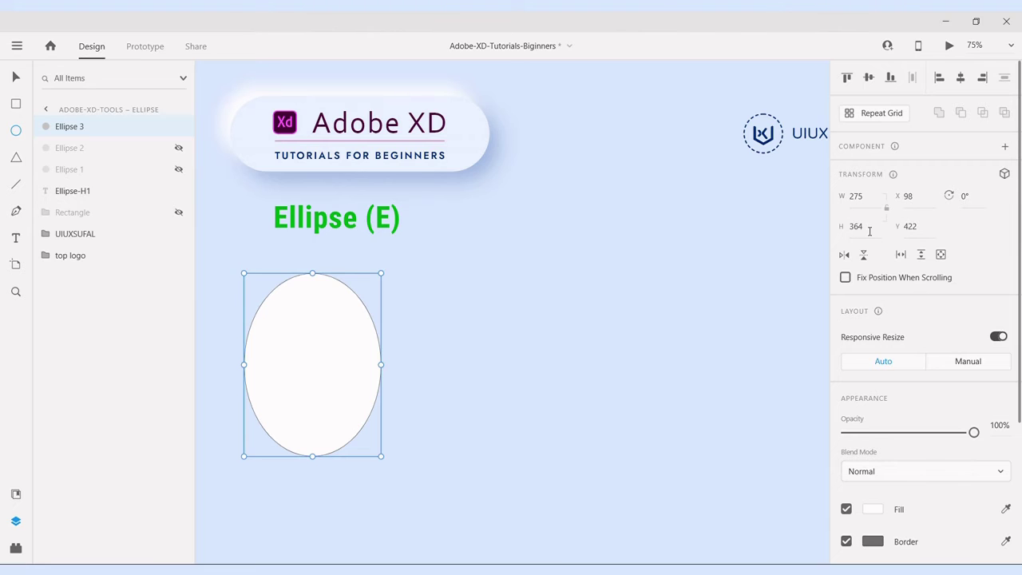
scroll(870, 292, "down", 5)
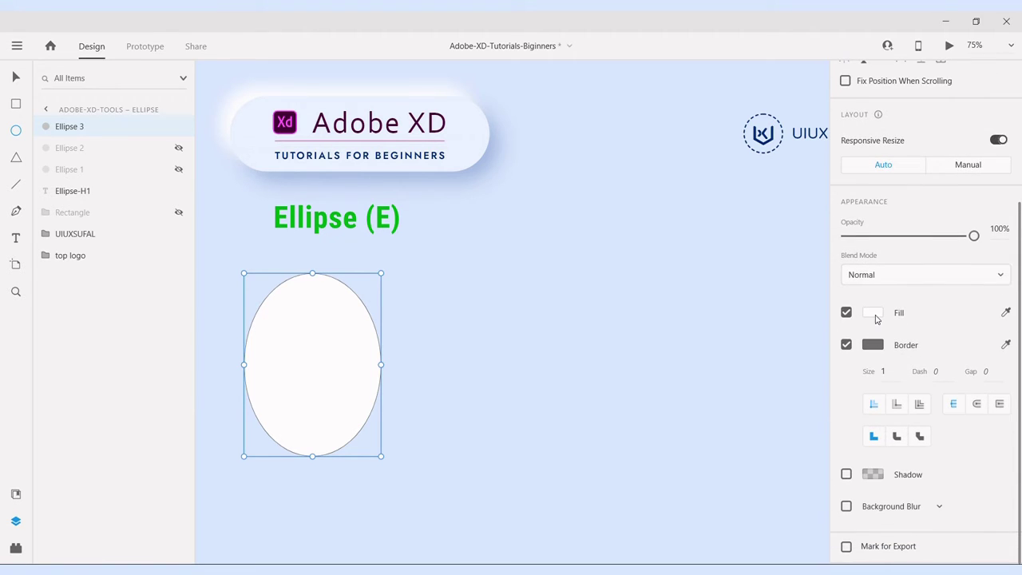
left_click(874, 316)
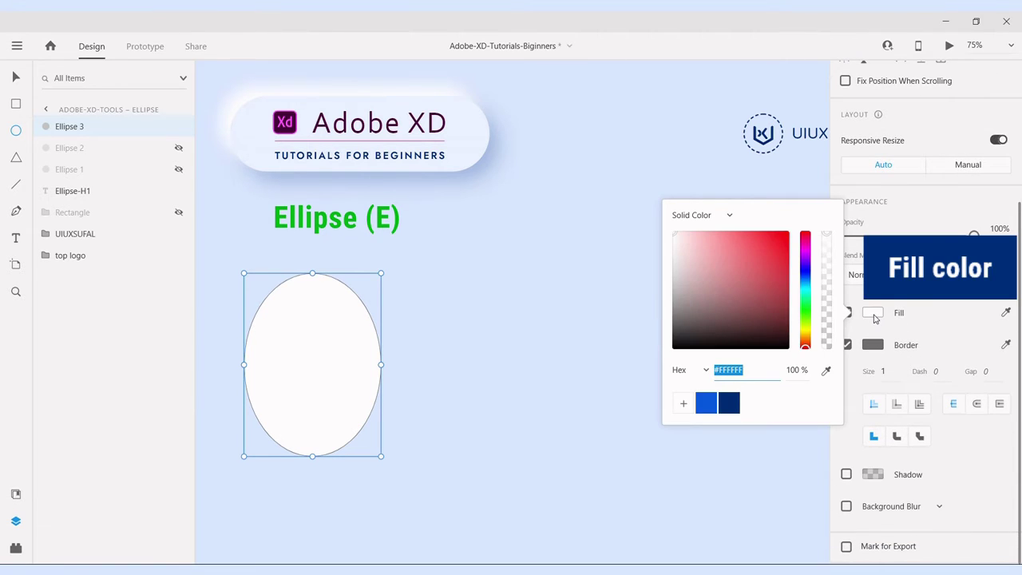
left_click_drag(807, 241, 806, 273)
left_click(789, 236)
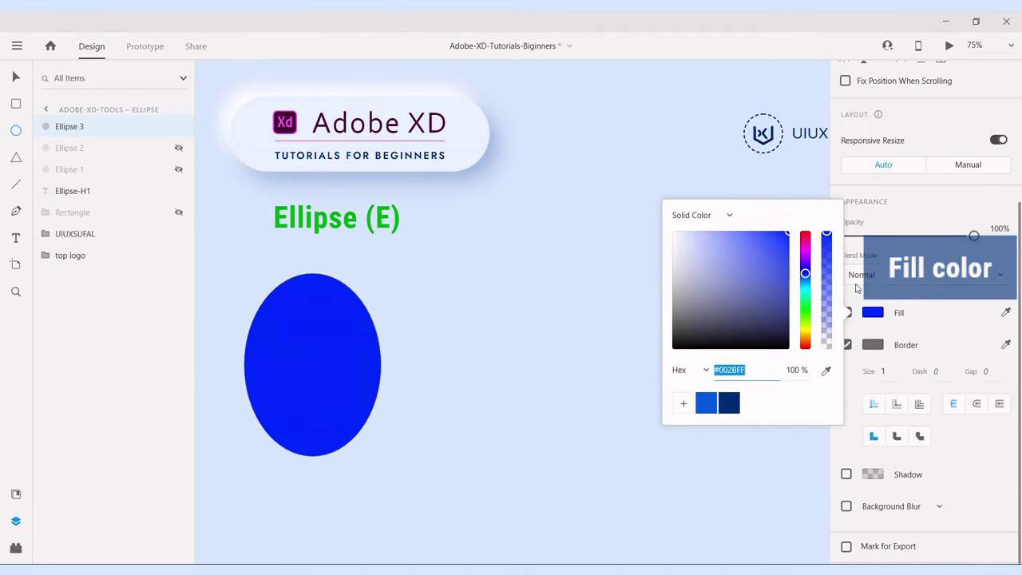
Set the blue ellipse's border size to 10.
left_click(892, 376)
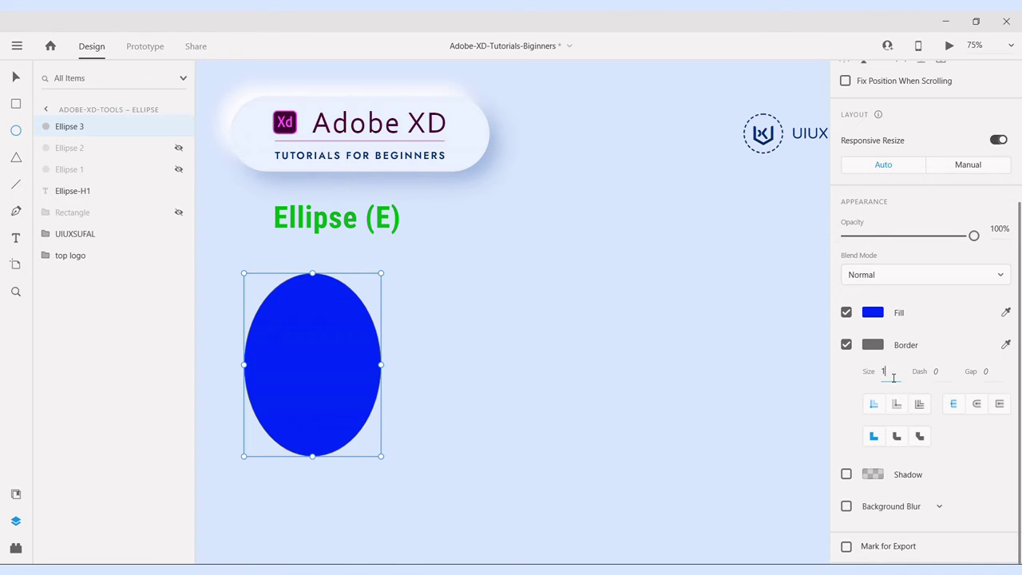
key("Return")
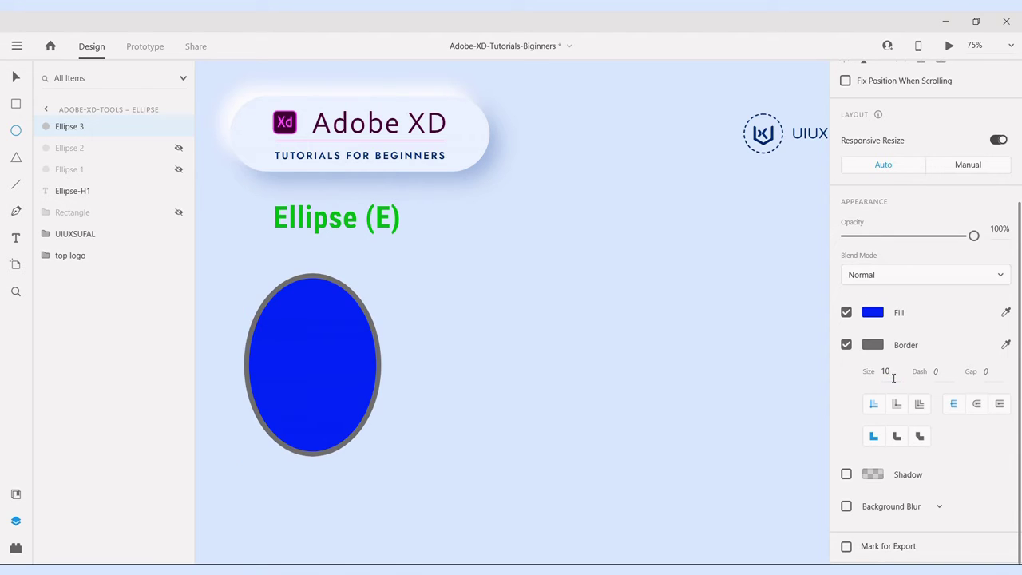
Set the blue ellipse's border color to black, #000000.
left_click(873, 345)
left_click(764, 352)
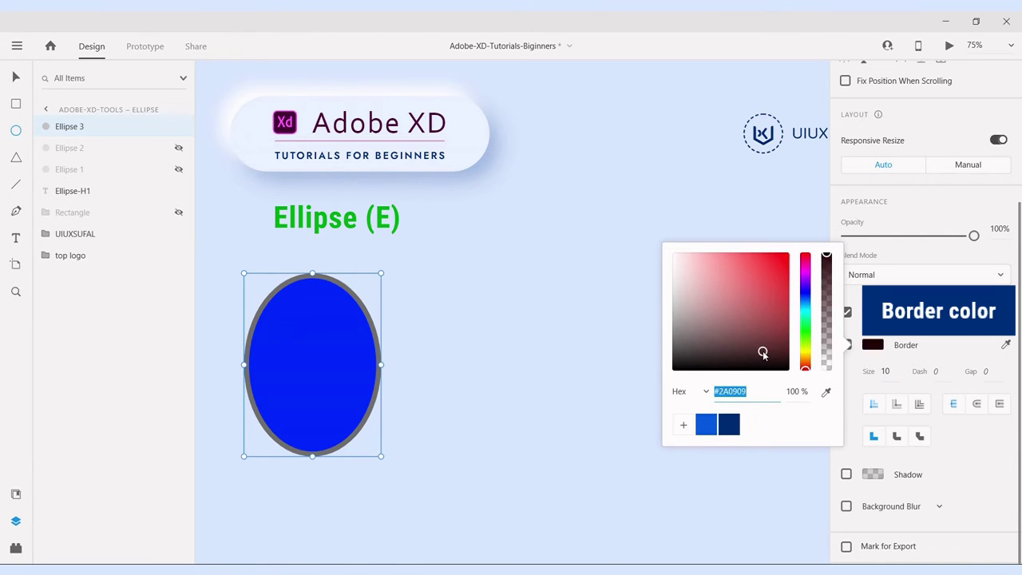
left_click_drag(763, 353, 809, 394)
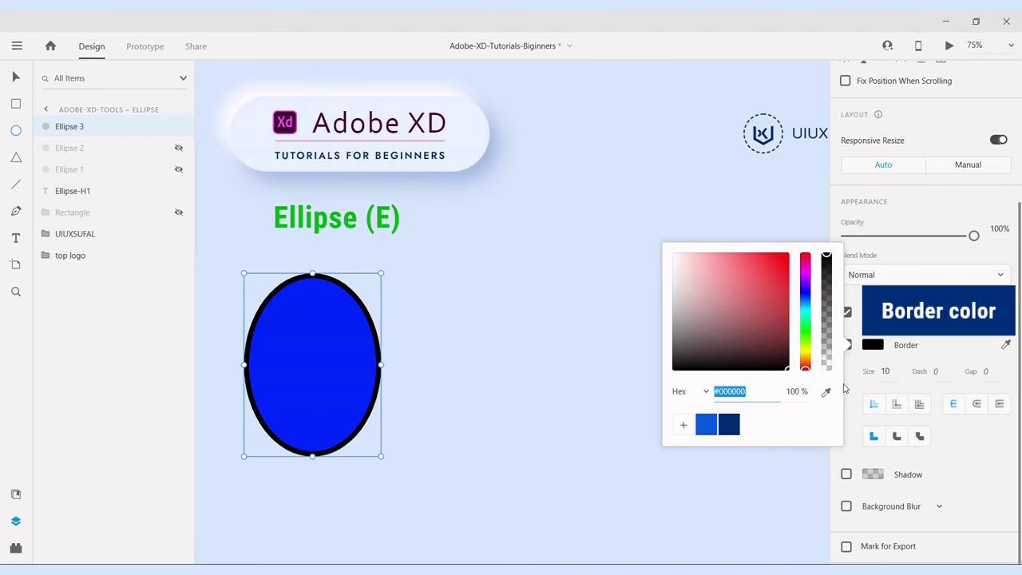
Draw a perfect circle about 556 wide beside the blue ellipse and fill it with solid red, #FF0000.
left_click(19, 135)
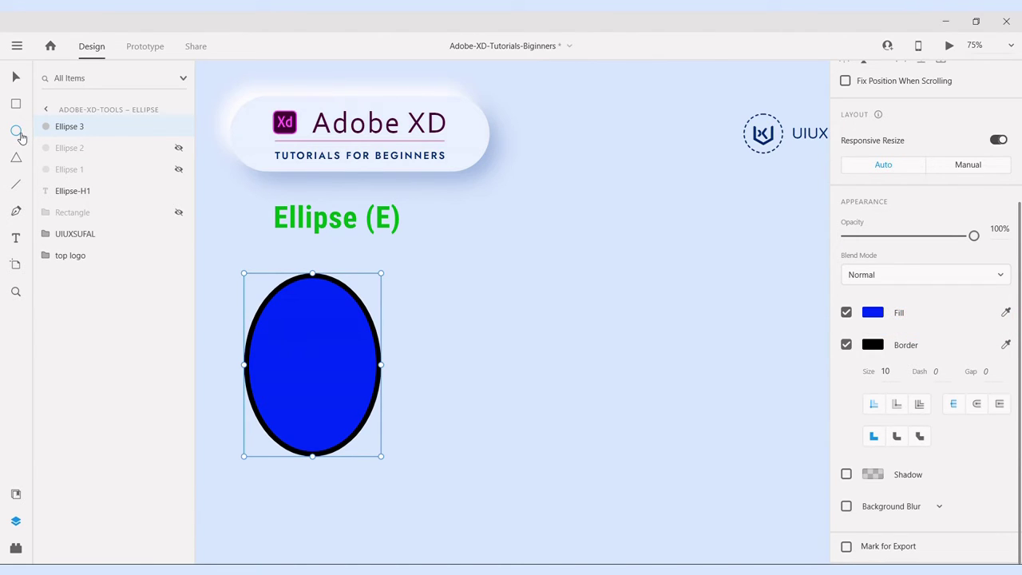
left_click_drag(456, 229, 791, 521)
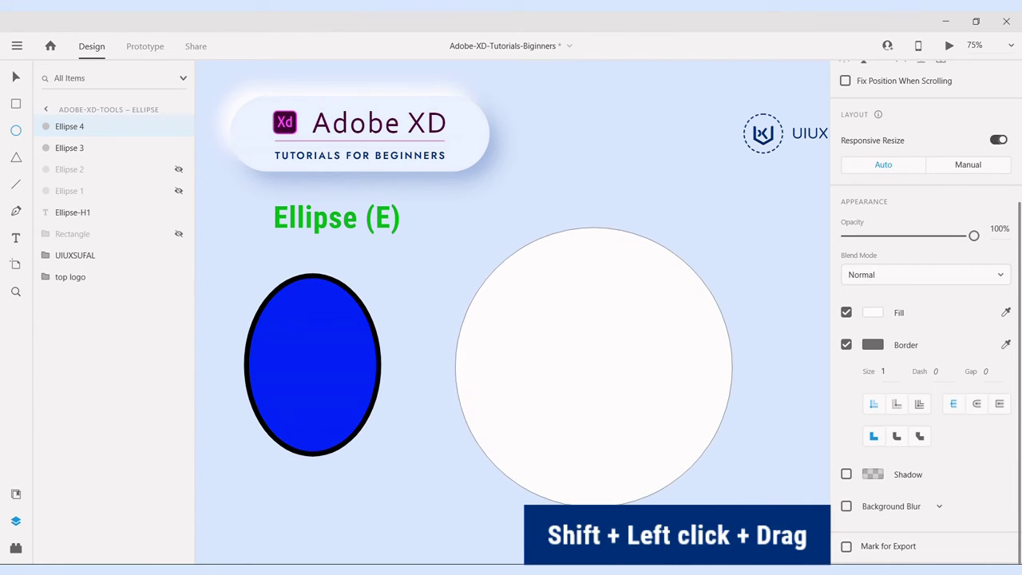
left_click(881, 317)
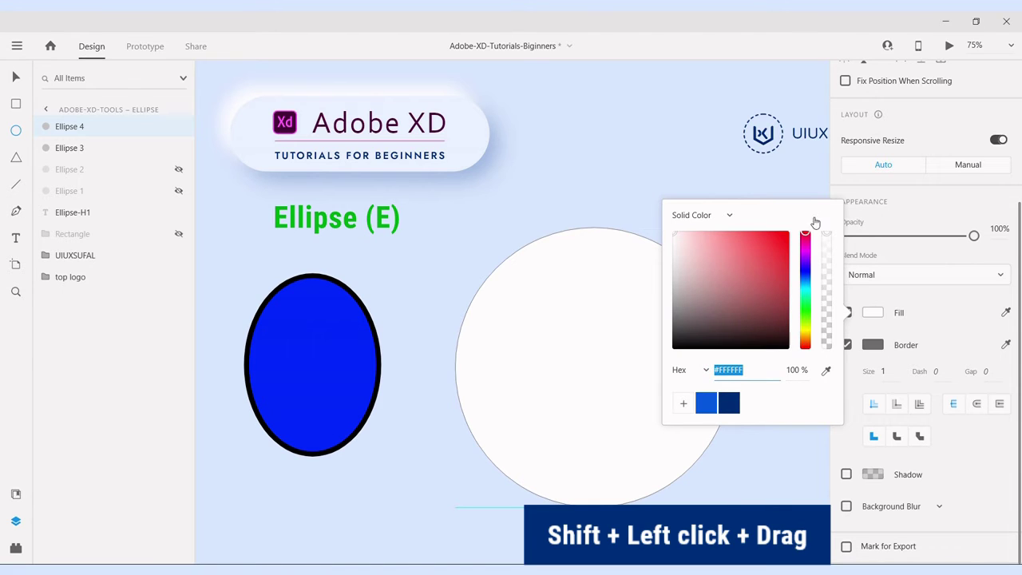
left_click(789, 232)
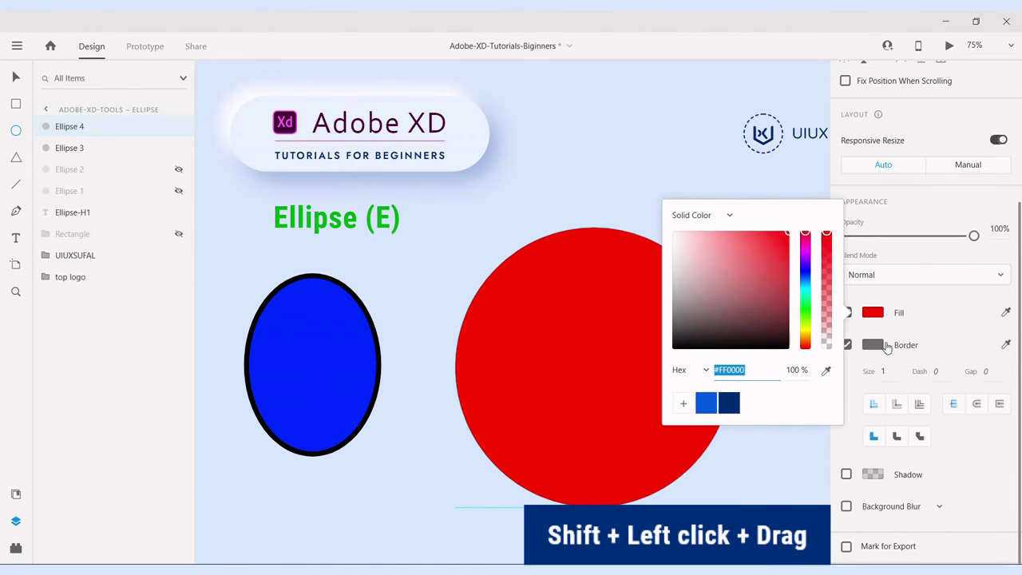
Set the red circle's border size to 10 and increase it to 20.
left_click(898, 377)
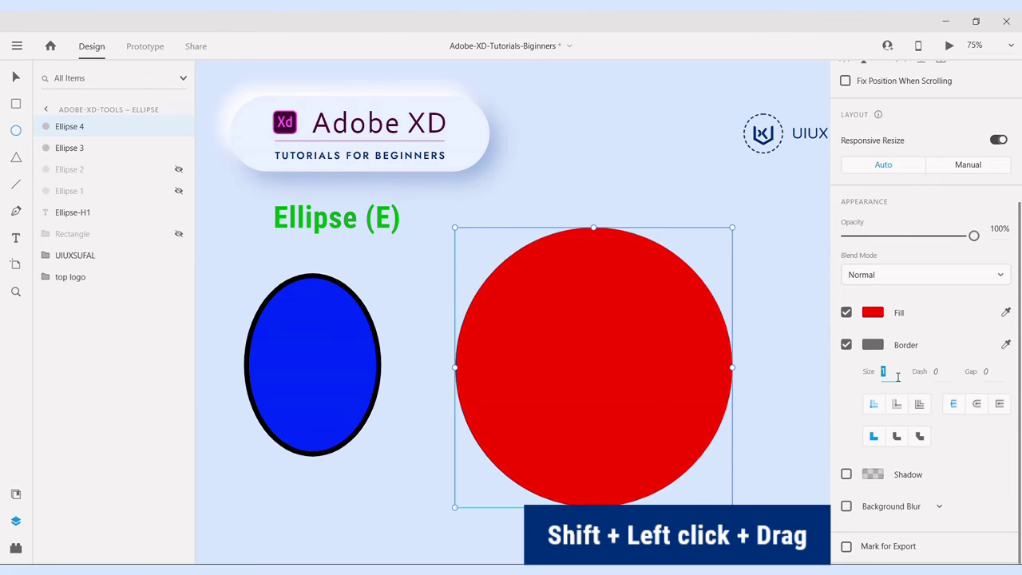
type("10")
key("Return")
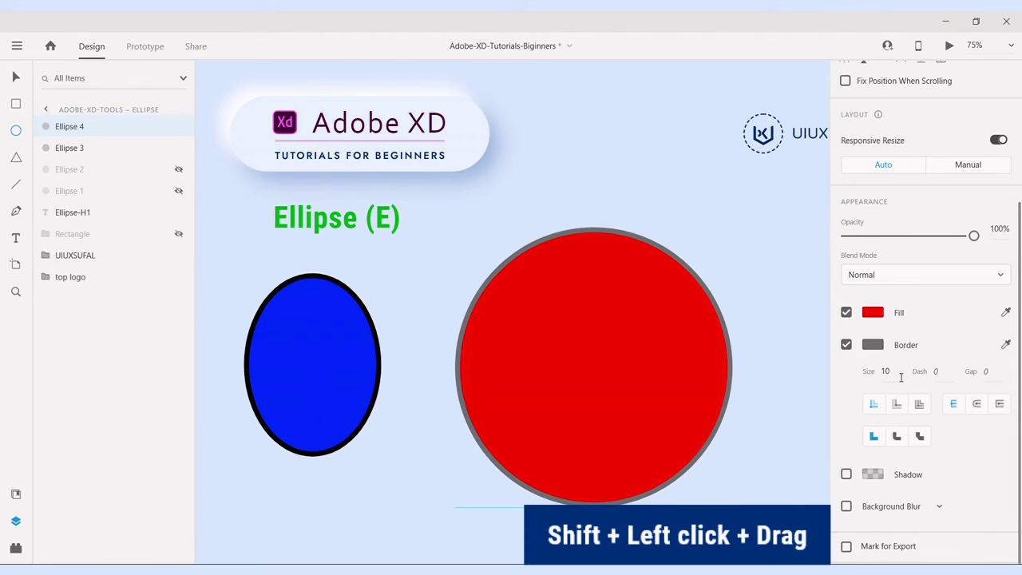
left_click(895, 377)
type("20")
key("Return")
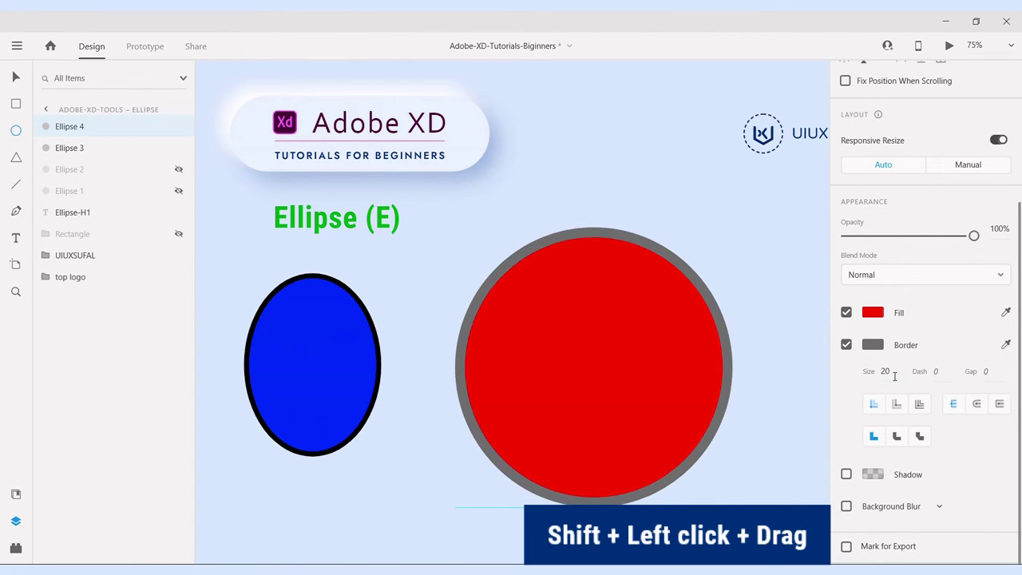
Change the red circle's border color to the saved dark blue swatch, #002F77, and deselect the circle.
left_click(873, 345)
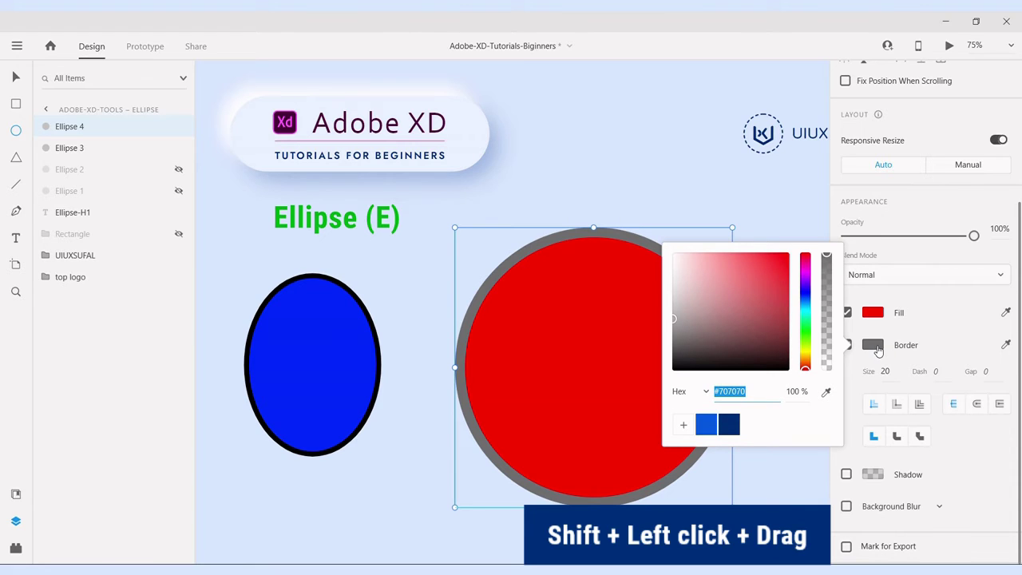
left_click(738, 426)
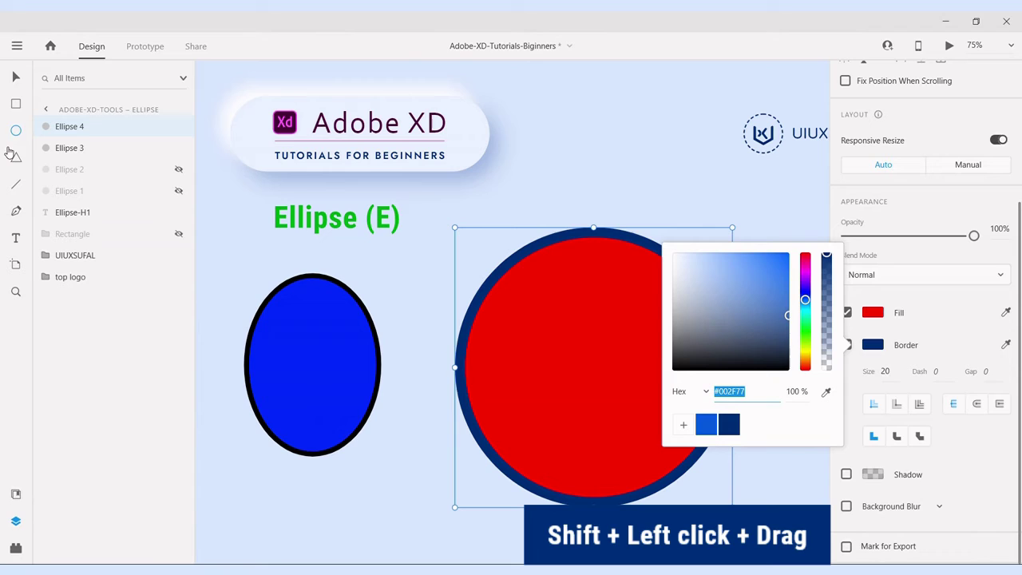
left_click(14, 83)
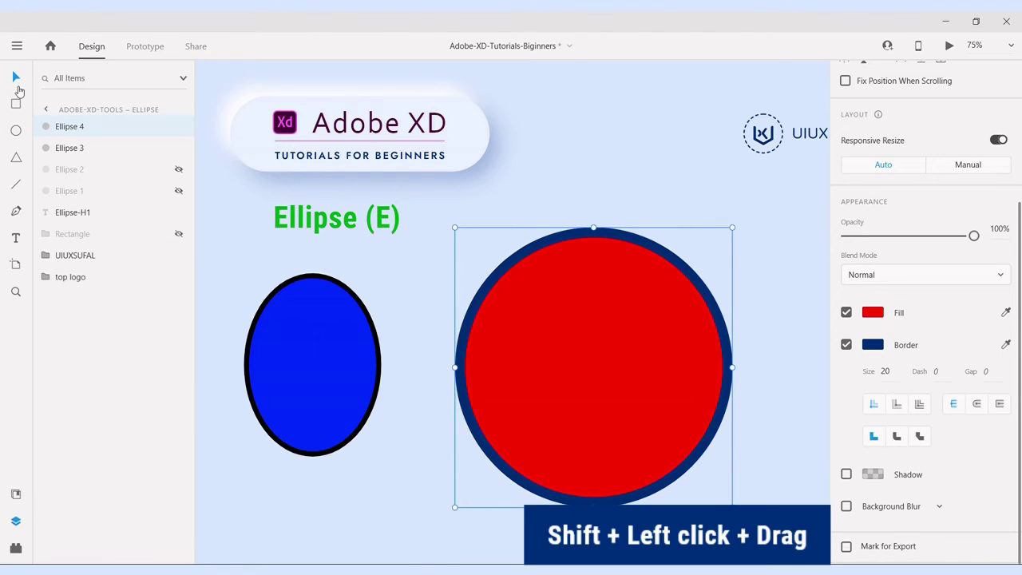
scroll(919, 240, "up", 3)
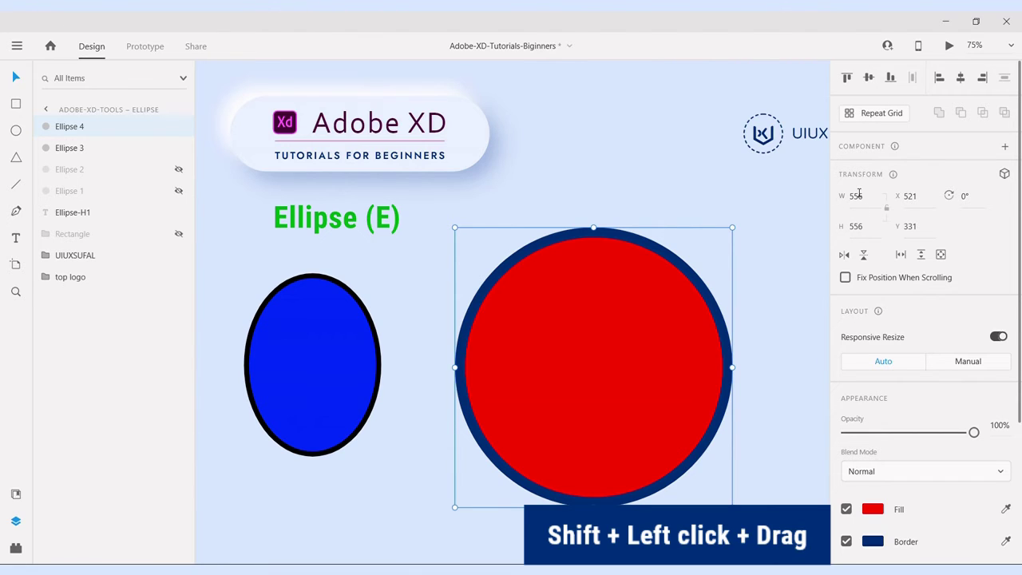
left_click(813, 258)
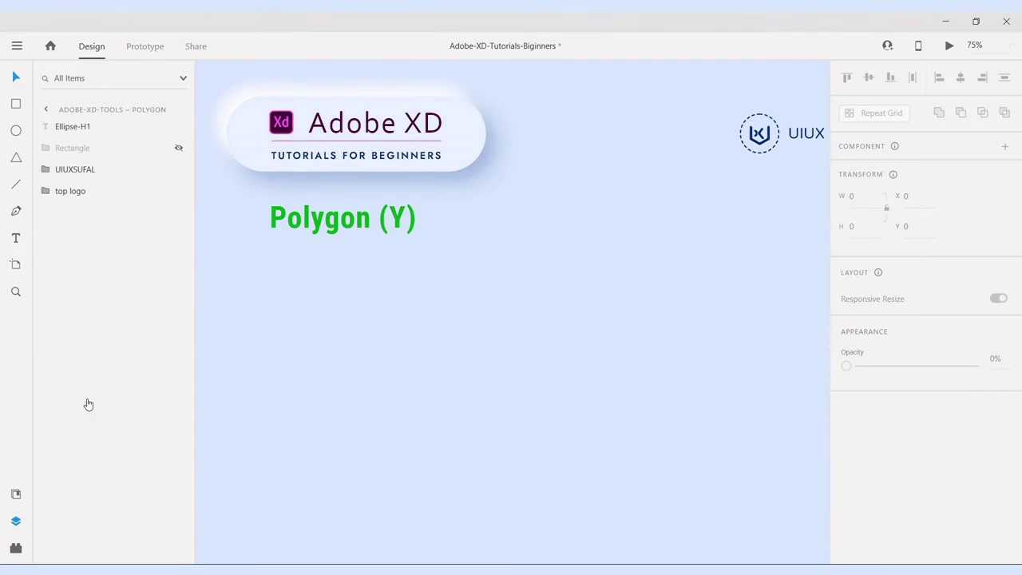
Draw a triangle about 251 by 218 below the Polygon heading and fill it with solid red, #FF0000.
left_click(16, 158)
left_click_drag(257, 302, 384, 431)
left_click(18, 77)
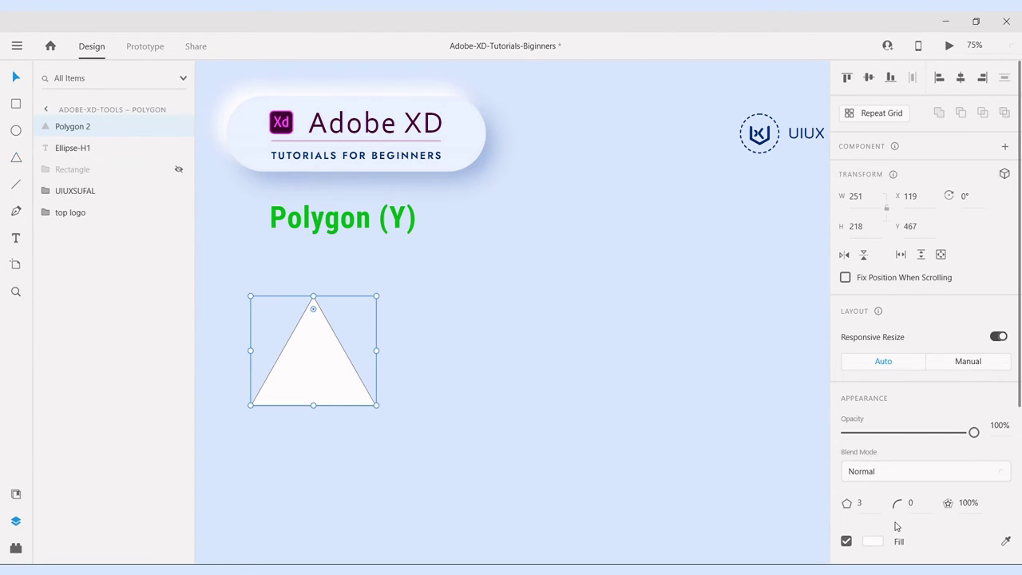
left_click(876, 541)
left_click(789, 370)
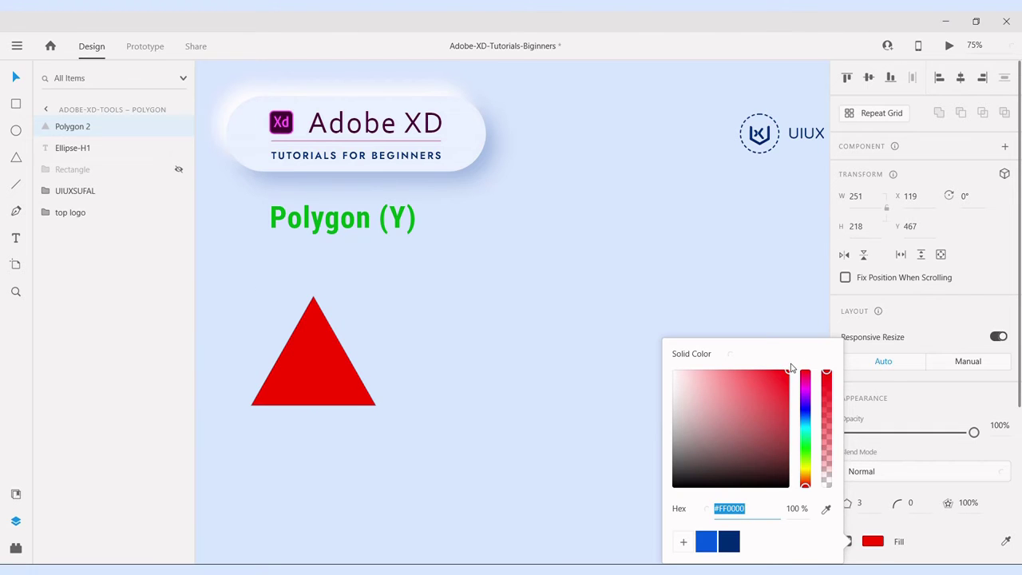
Give the red triangle a black border with a size of 10.
scroll(879, 480, "down", 3)
left_click(877, 425)
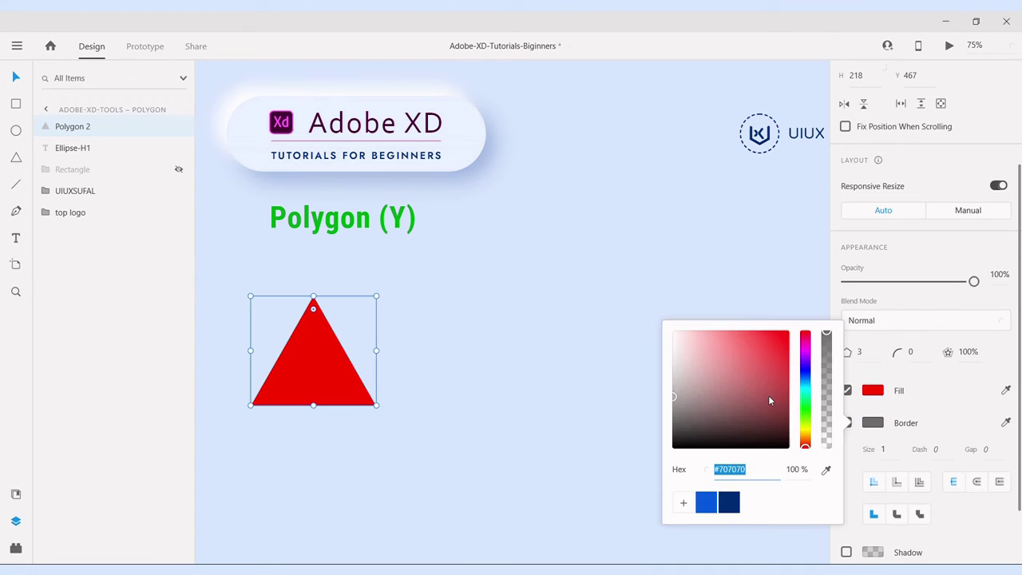
left_click_drag(773, 404, 815, 478)
left_click(900, 458)
double_click(899, 458)
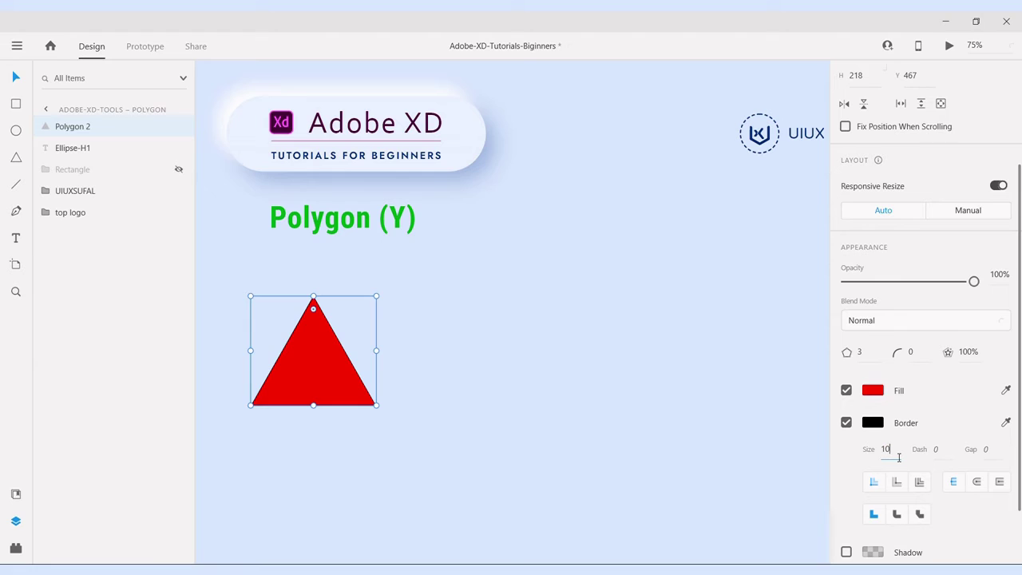
type("10")
key("Return")
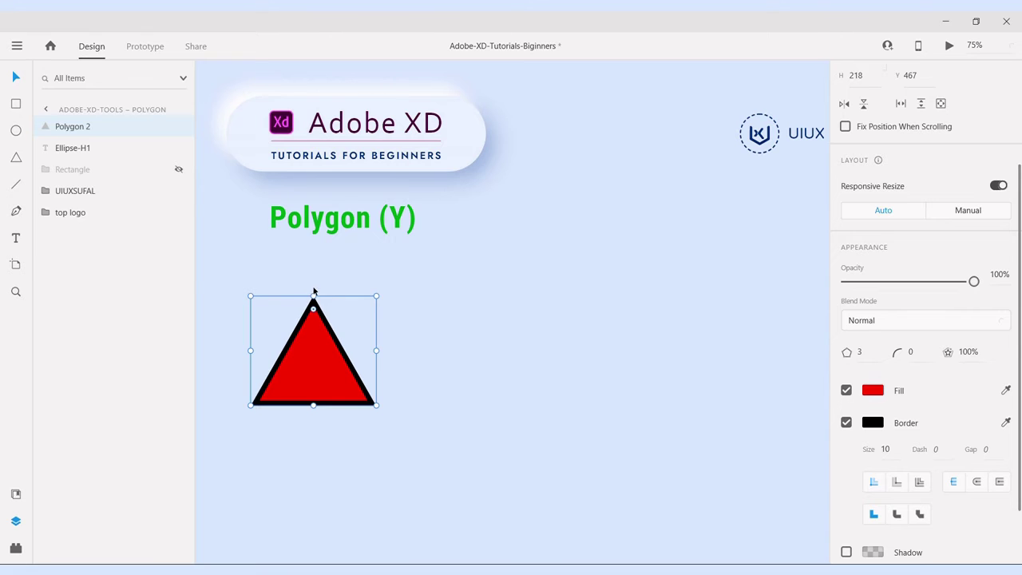
left_click(433, 313)
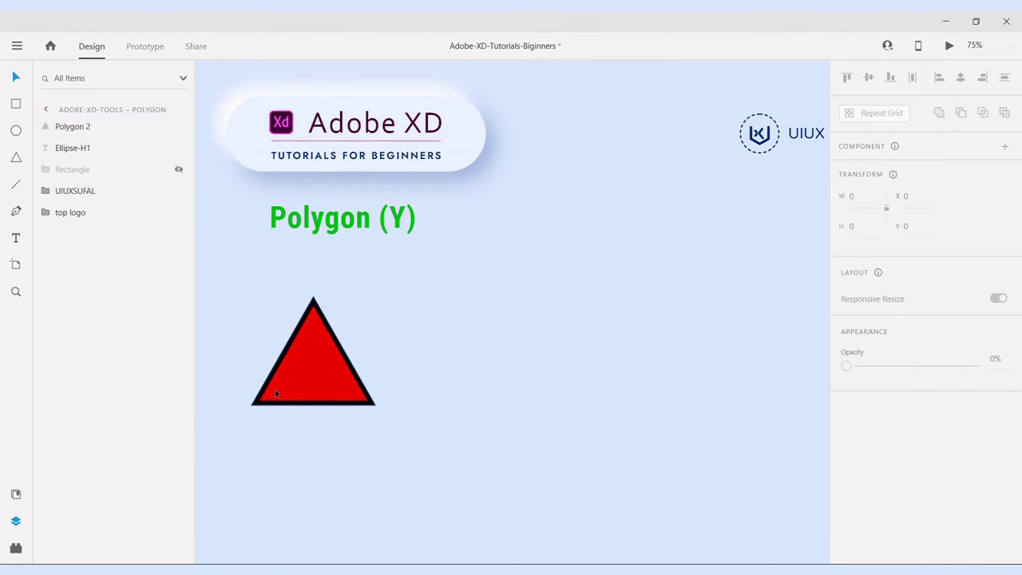
left_click(319, 369)
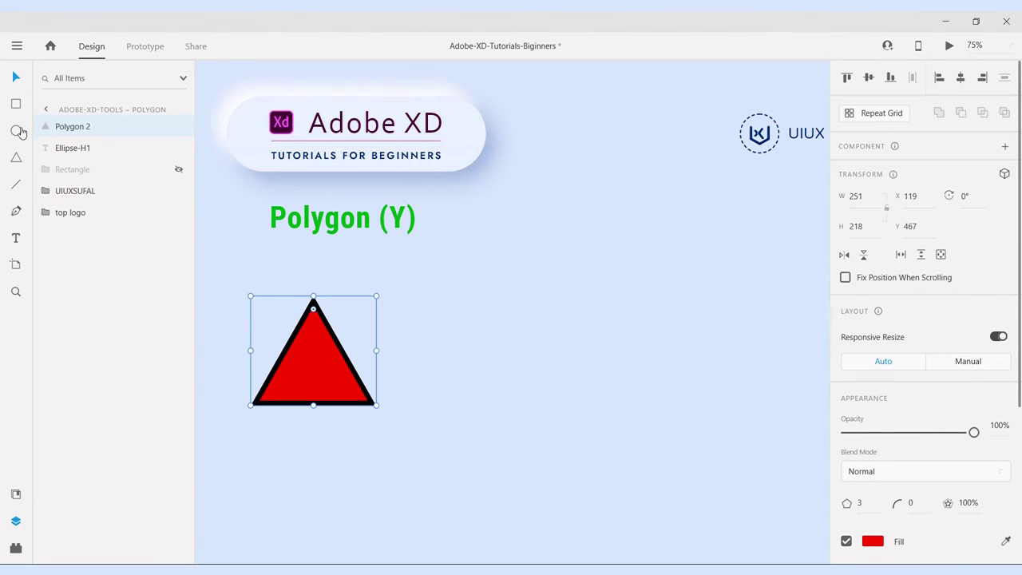
Draw a second triangle about 519 by 449 beside the red one and move it to about X 544, Y 352.
left_click(23, 161)
mouse_move(481, 285)
left_mouse_down()
mouse_move(692, 447)
mouse_move(764, 518)
left_mouse_up()
key("v")
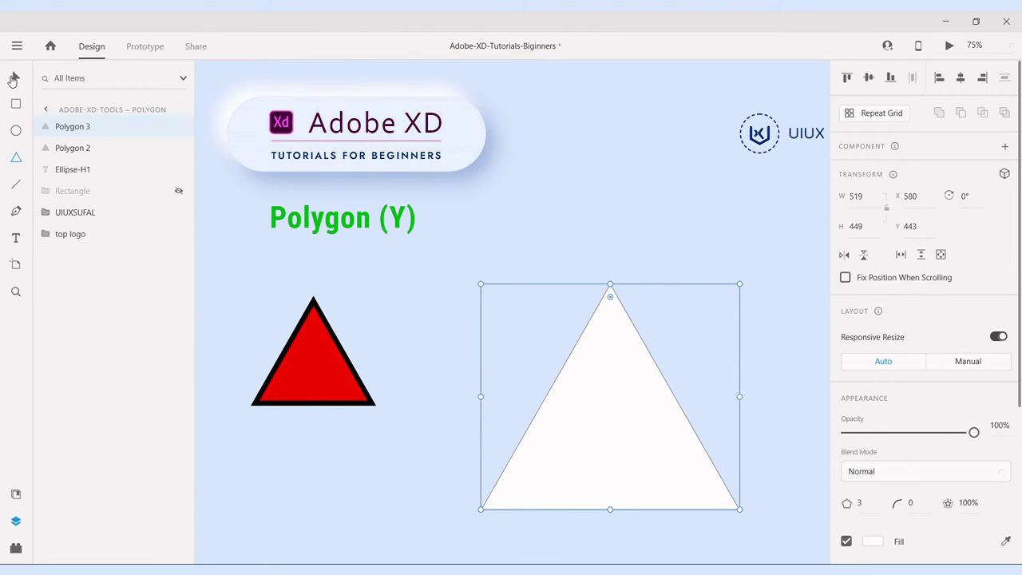
left_click_drag(609, 403, 592, 357)
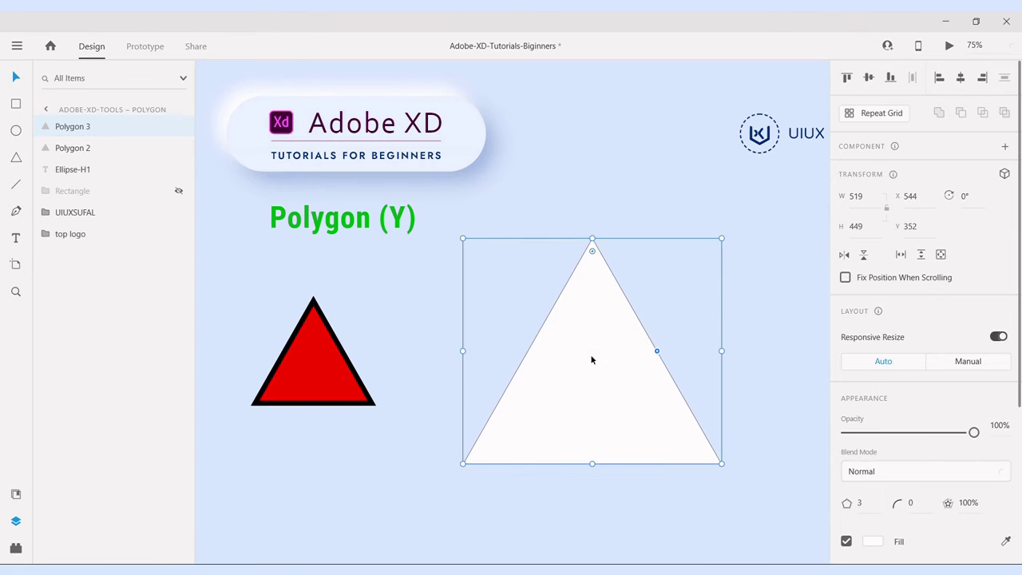
Fill the large triangle with solid purple, #DD00FF.
scroll(958, 488, "down", 5)
left_click(875, 313)
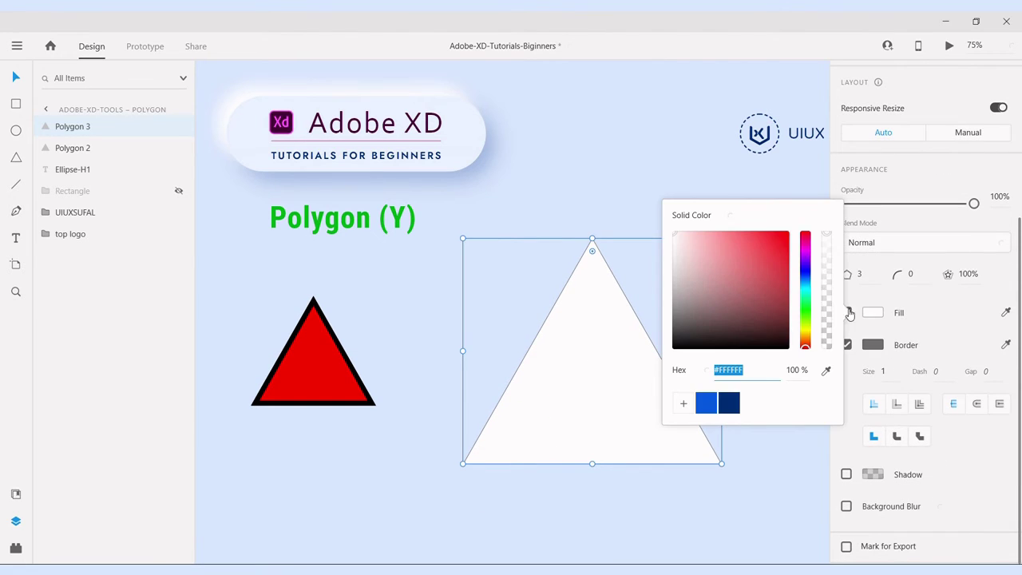
left_click(806, 254)
left_click(784, 255)
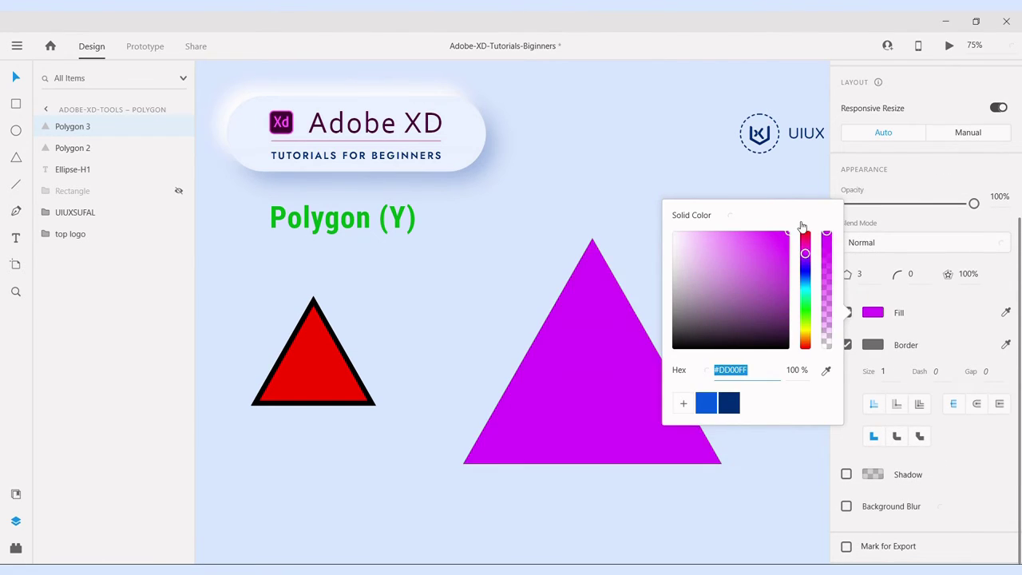
Set the purple triangle's border color to dark green, #003219, and its border size to 10.
left_click(879, 348)
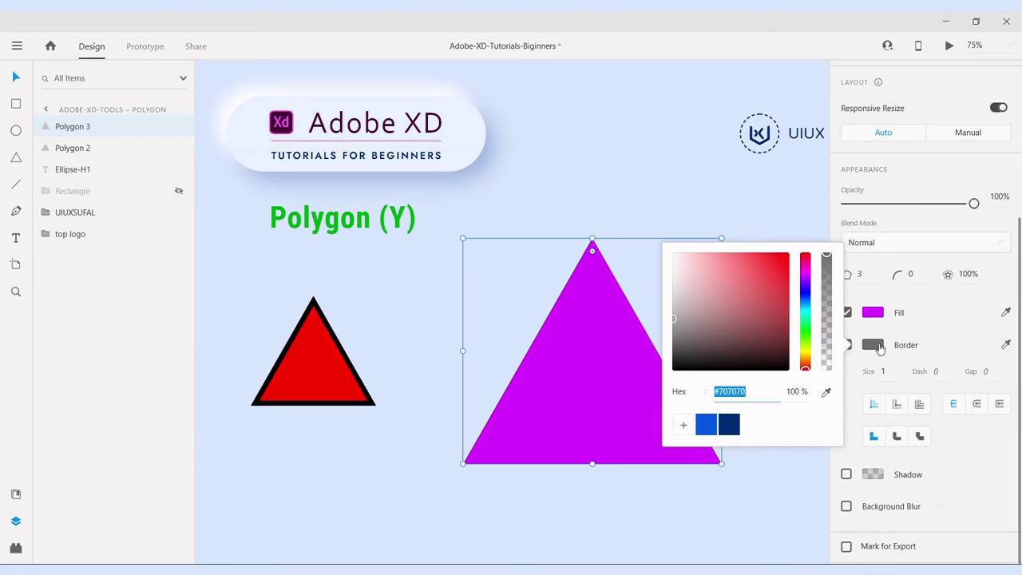
left_click(805, 322)
mouse_move(787, 317)
left_mouse_down()
mouse_move(813, 328)
mouse_move(803, 349)
left_mouse_up()
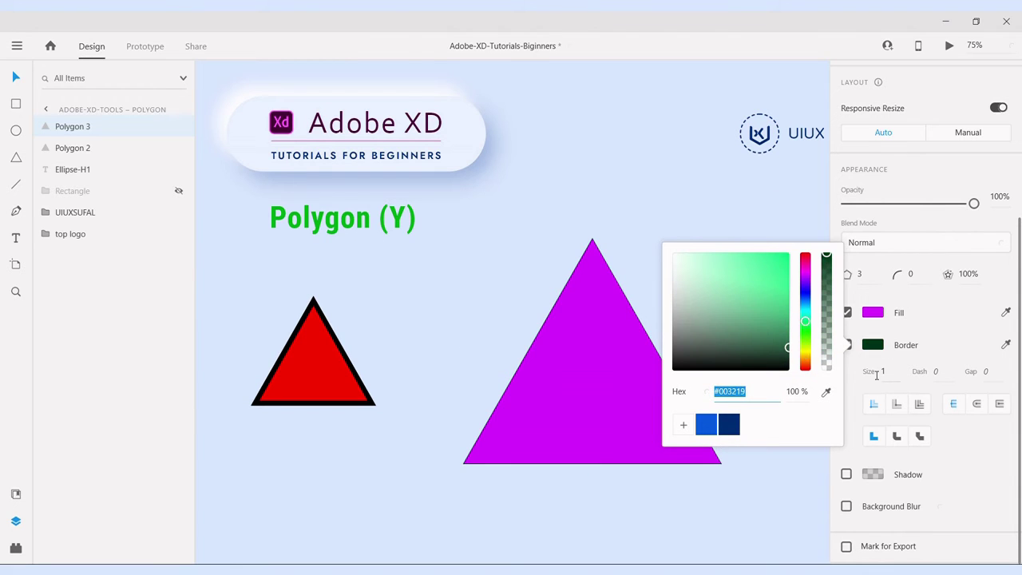
left_click(898, 378)
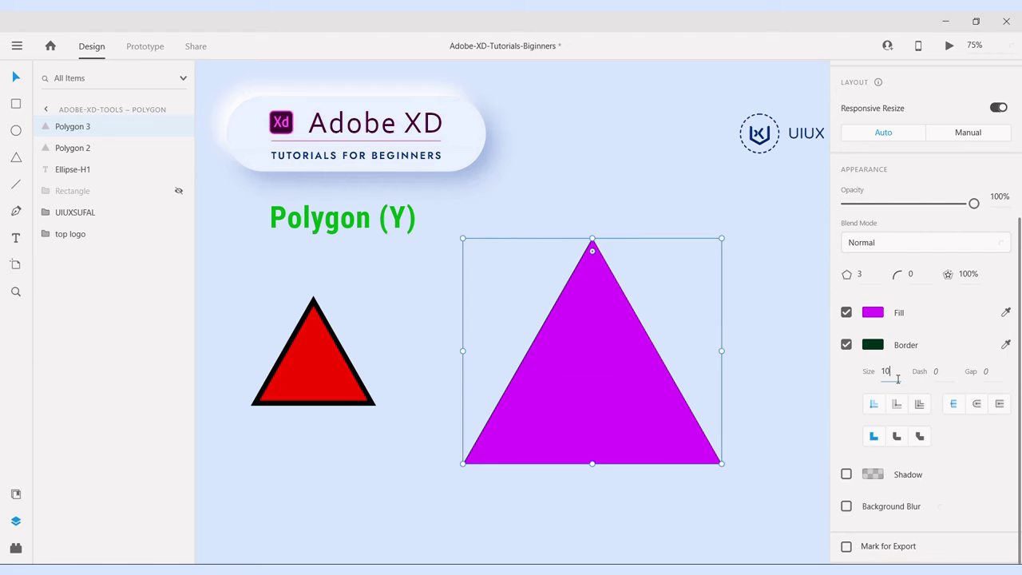
key("Return")
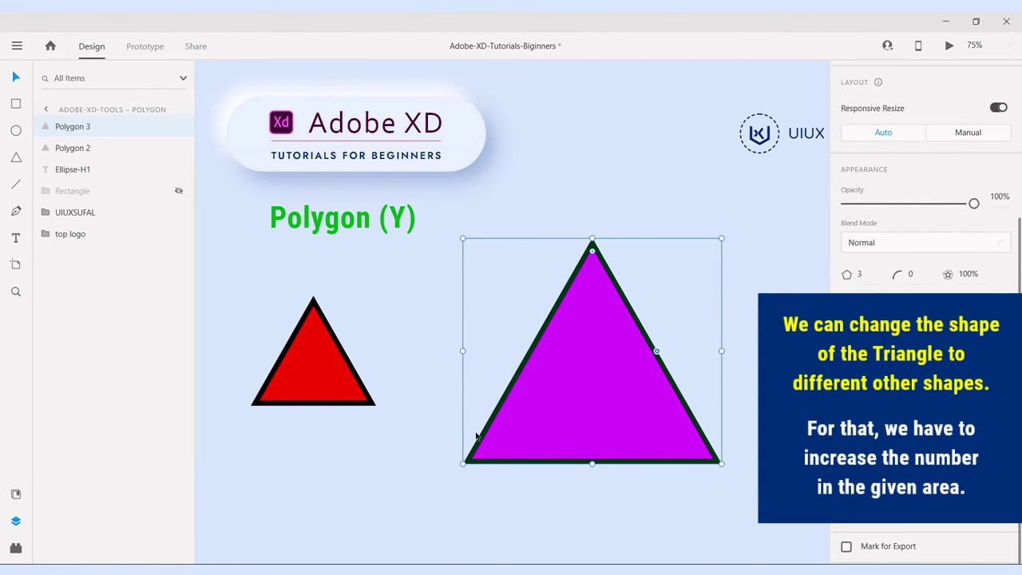
Increase the purple triangle's corner count one at a time up to 10.
left_click(873, 278)
key("Up")
key("Up")
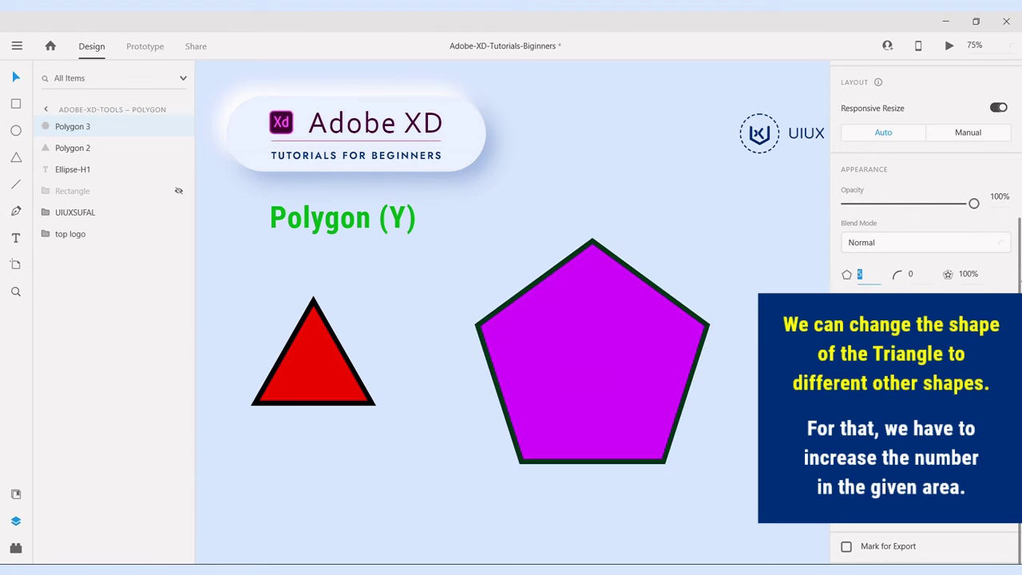
key("Up")
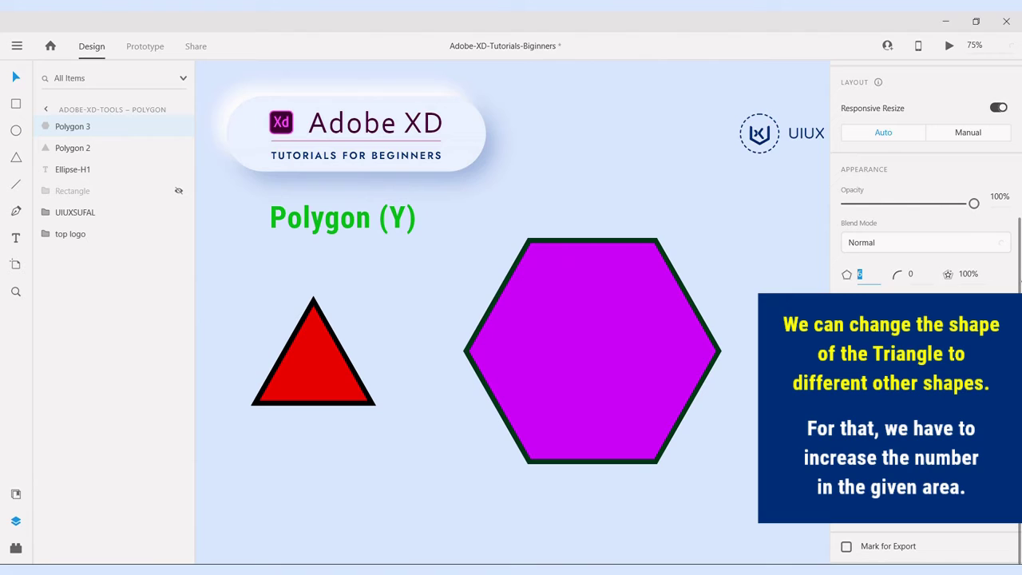
key("Up")
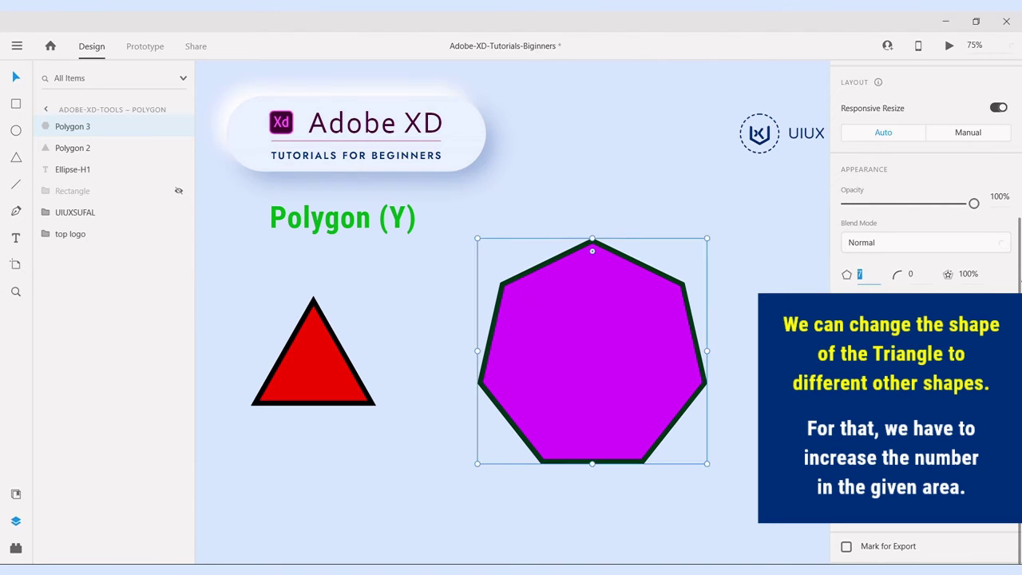
key("Up")
key("Up")
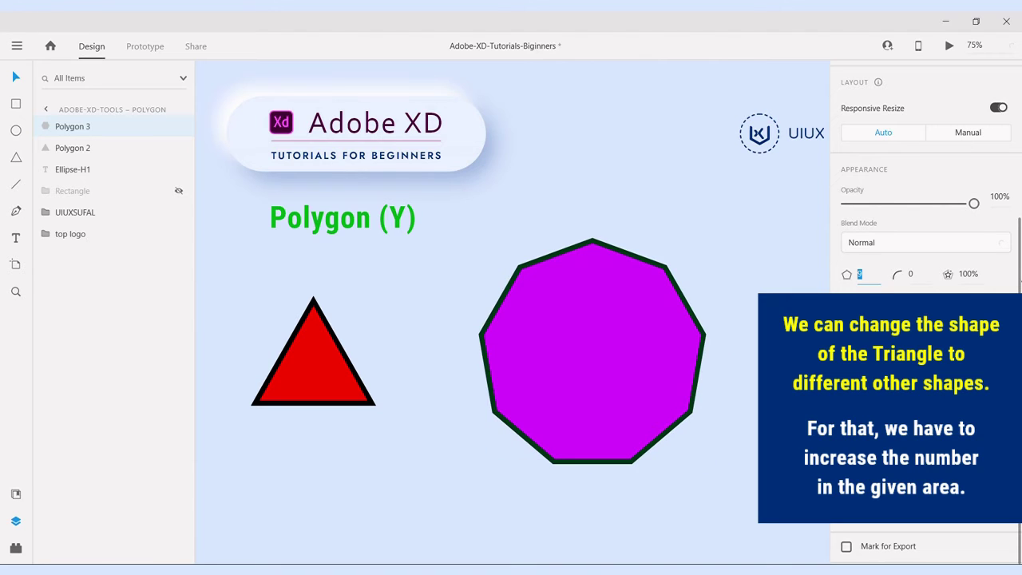
key("Up")
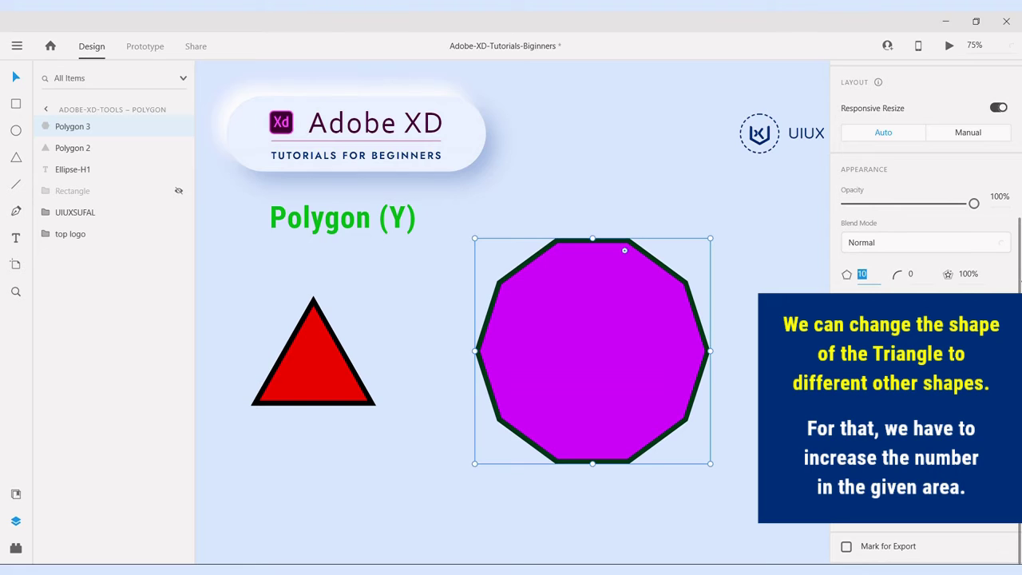
Reduce the purple polygon's corner count to 7.
key("Down")
key("Down")
key("Down")
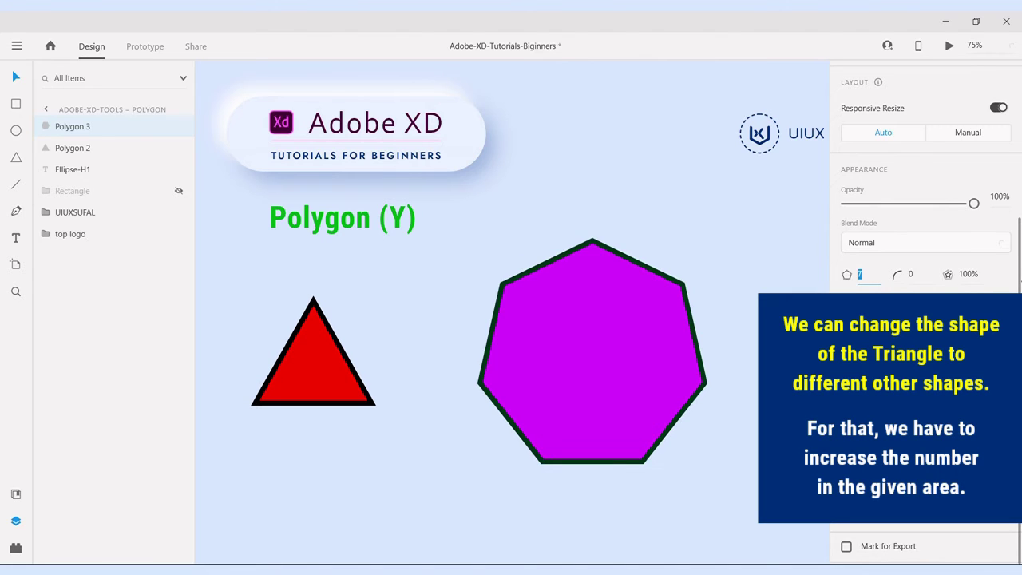
Reduce the purple polygon's corner count to 6.
key("Down")
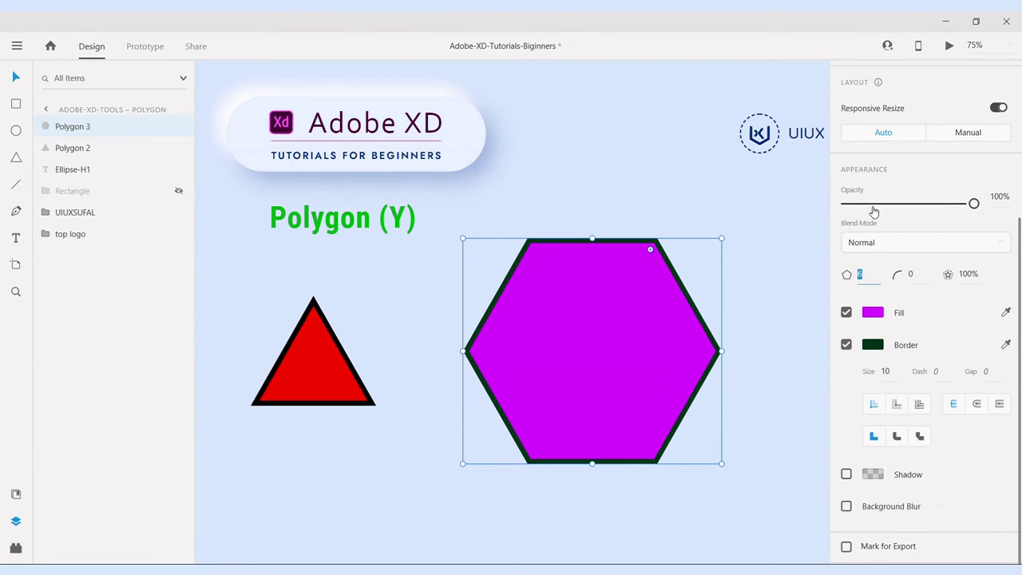
Raise the purple hexagon's corner radius step by step to 134, and reset it to 0.
left_click(916, 278)
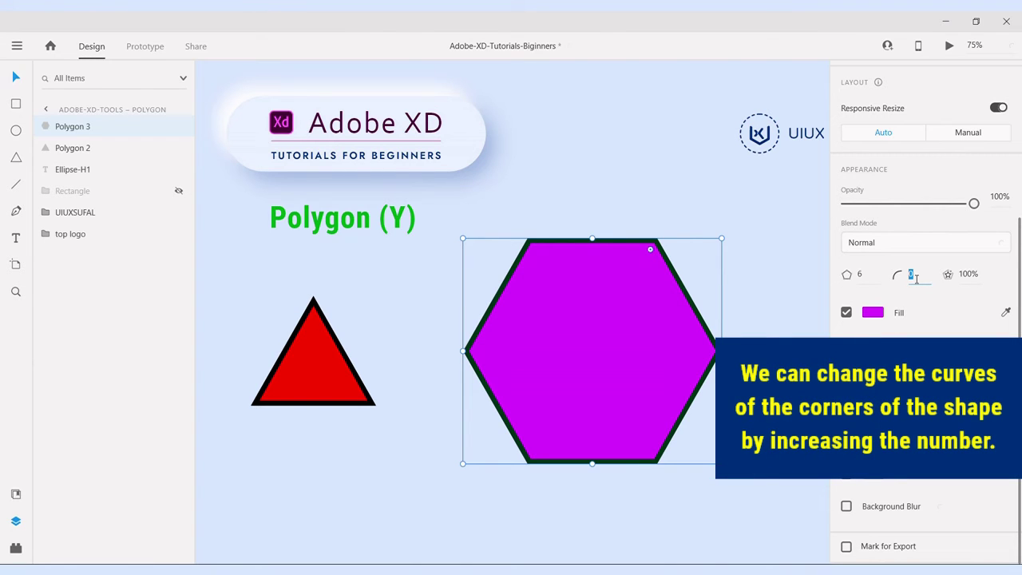
type("47")
key("Return")
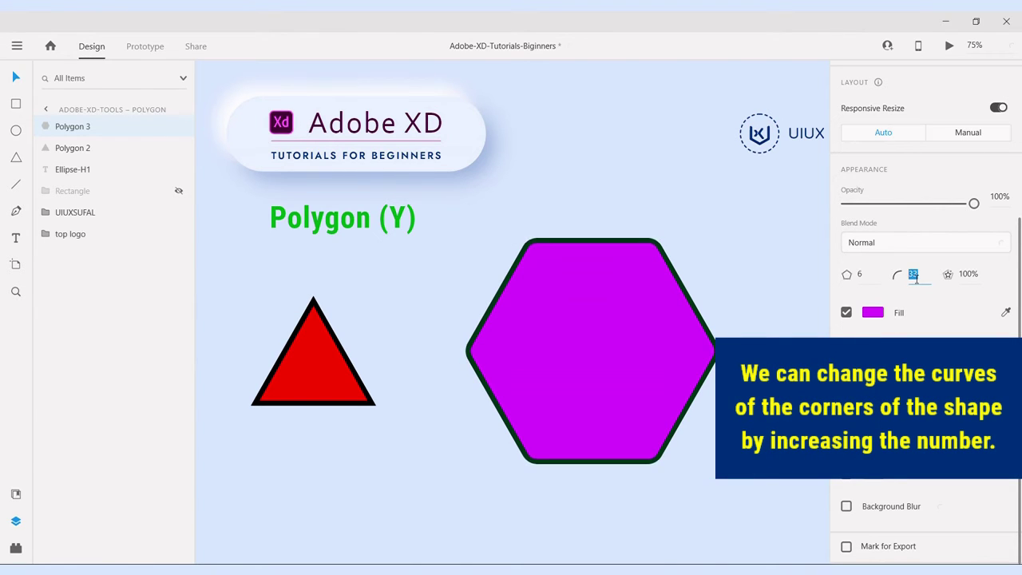
key("Up")
key("Up")
key("Up")
key("Up")
key("Up")
key("Up")
key("Up")
key("Up")
key("Up")
key("Up")
key("Up")
key("Up")
key("Up")
key("Up")
key("Up")
key("Up")
key("Up")
key("Up")
key("Up")
key("Up")
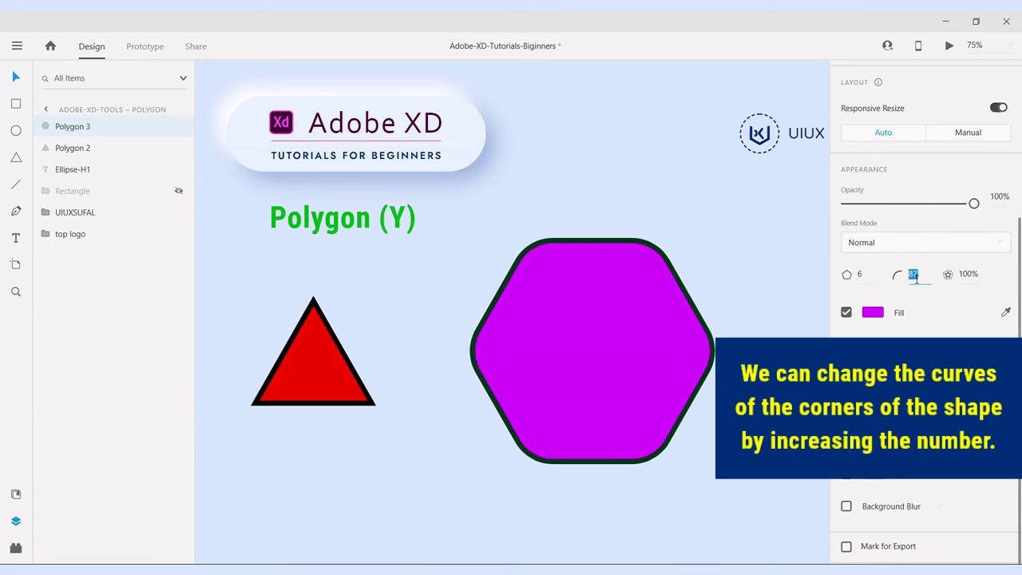
key("Up")
key("Up")
key("Up")
key("Up")
key("Up")
key("Up")
key("Up")
key("Up")
key("Up")
key("Up")
key("Up")
key("Up")
key("Up")
key("Up")
key("Up")
key("Up")
key("Up")
key("Up")
key("Up")
key("Up")
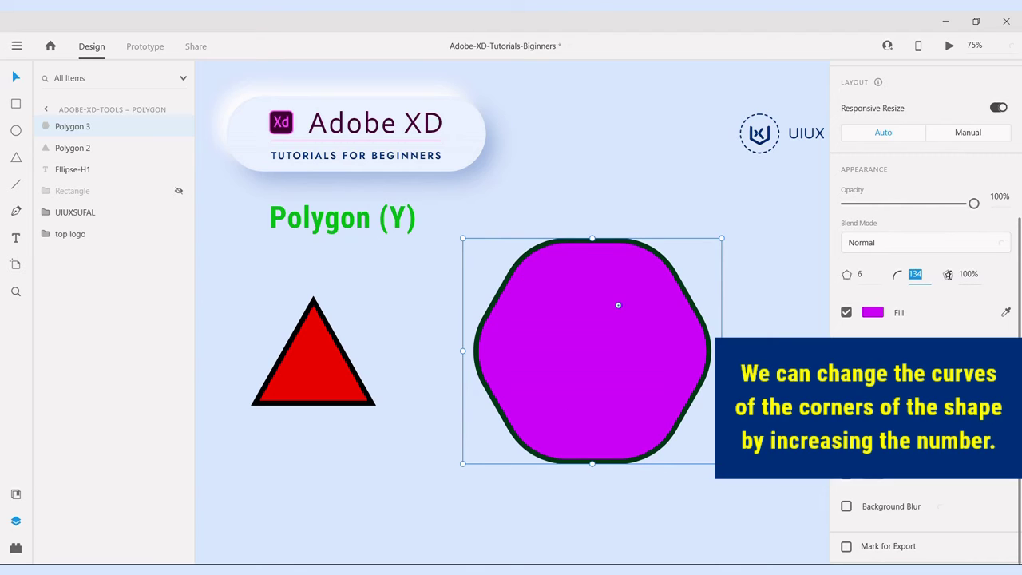
type("0")
key("Return")
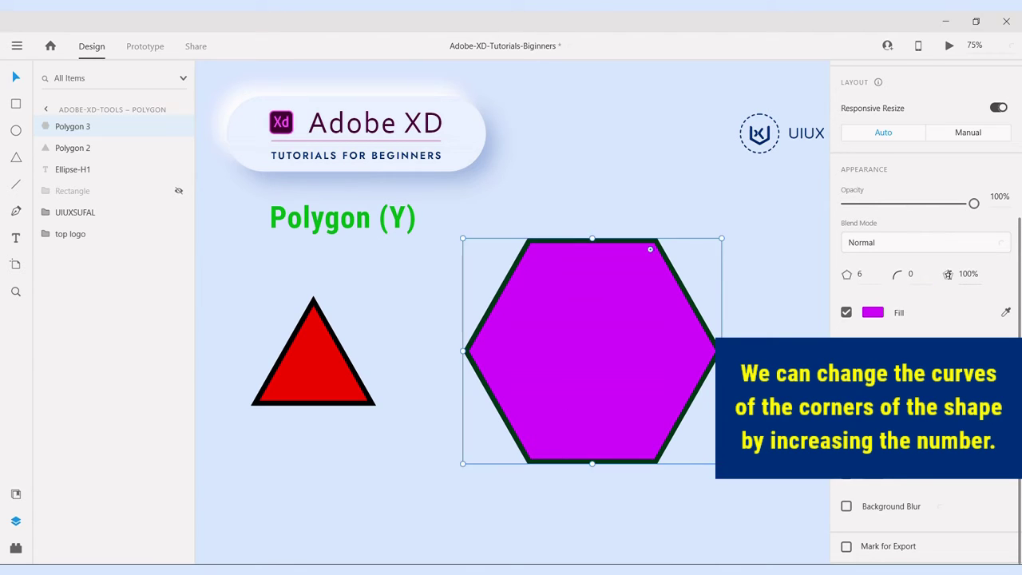
Try a corner radius of 200 on the purple hexagon and return it to 0.
left_click(929, 280)
type("200")
key("Return")
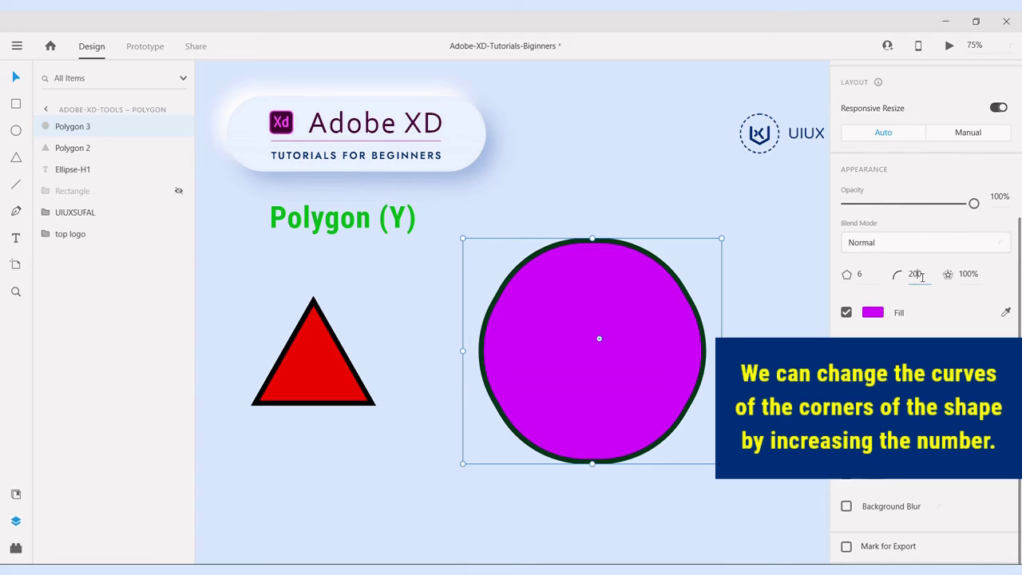
double_click(916, 274)
type("0")
key("Return")
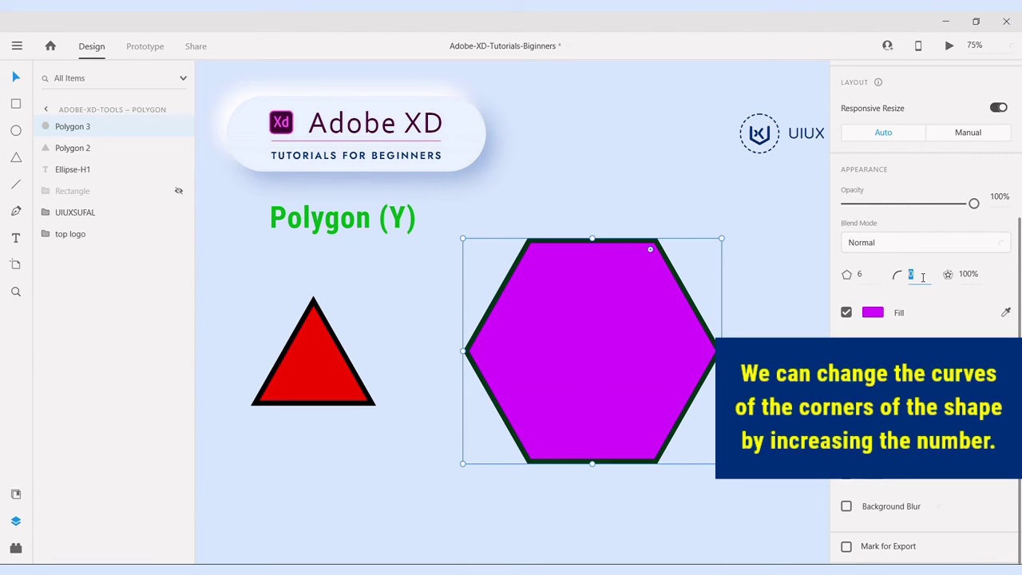
key("Return")
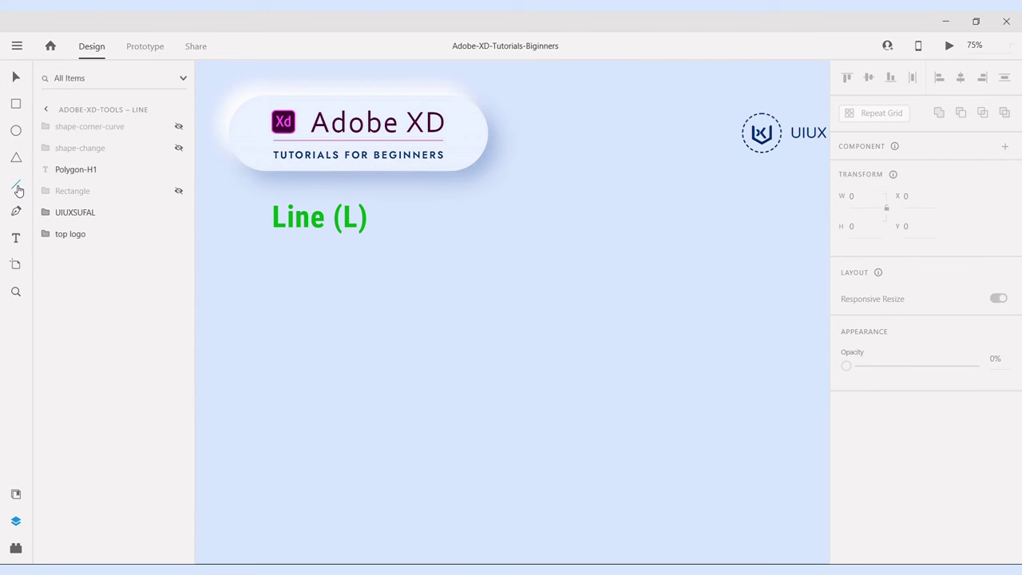
Draw a slightly slanted line about 692 wide and 25 high below the Line heading, and set its border size to 10.
left_click(17, 187)
mouse_move(279, 326)
left_mouse_down()
mouse_move(443, 322)
mouse_move(584, 301)
mouse_move(618, 285)
mouse_move(629, 320)
left_mouse_up()
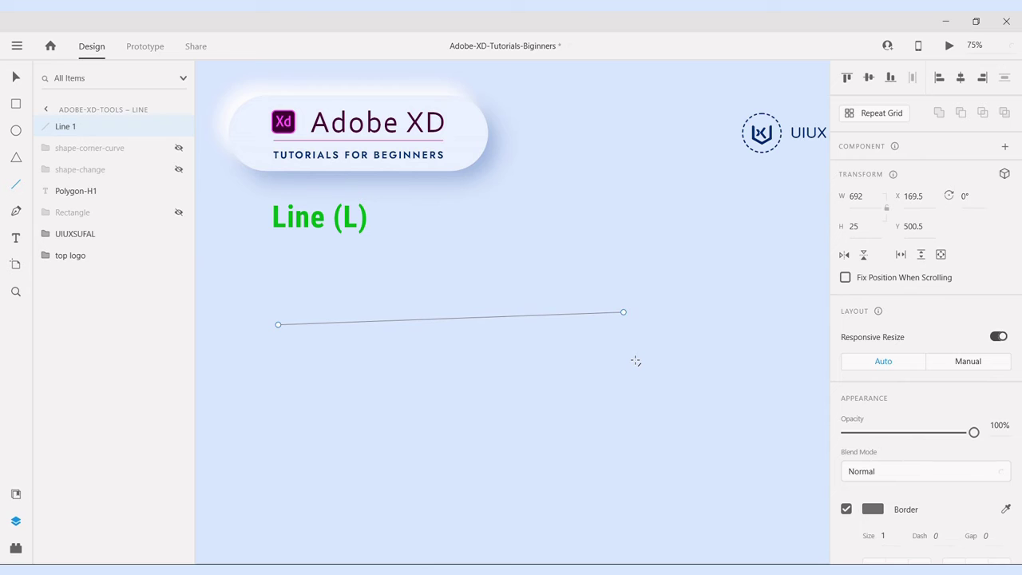
left_click(23, 77)
scroll(925, 345, "down", 3)
left_click(884, 373)
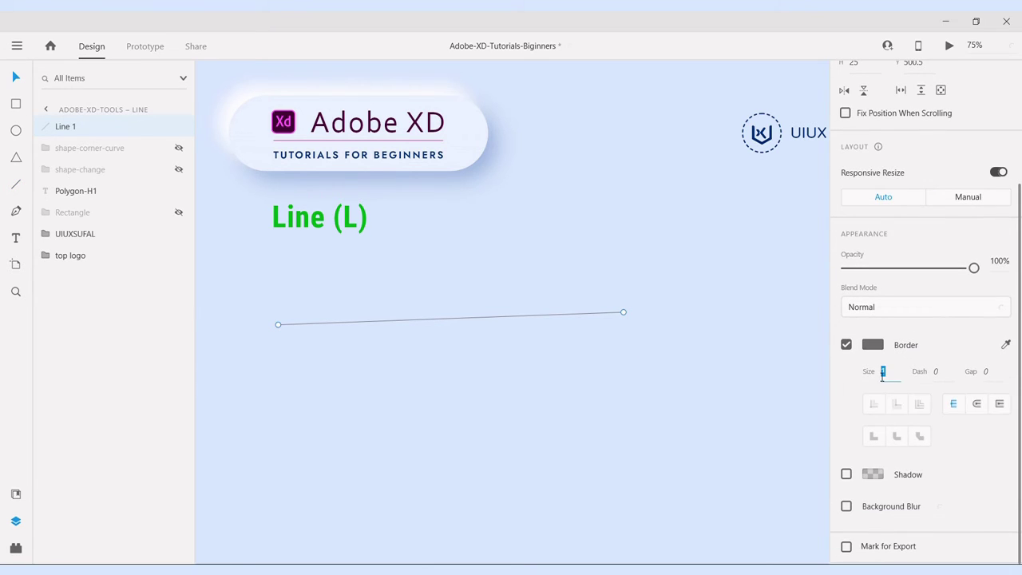
type("10")
key("Return")
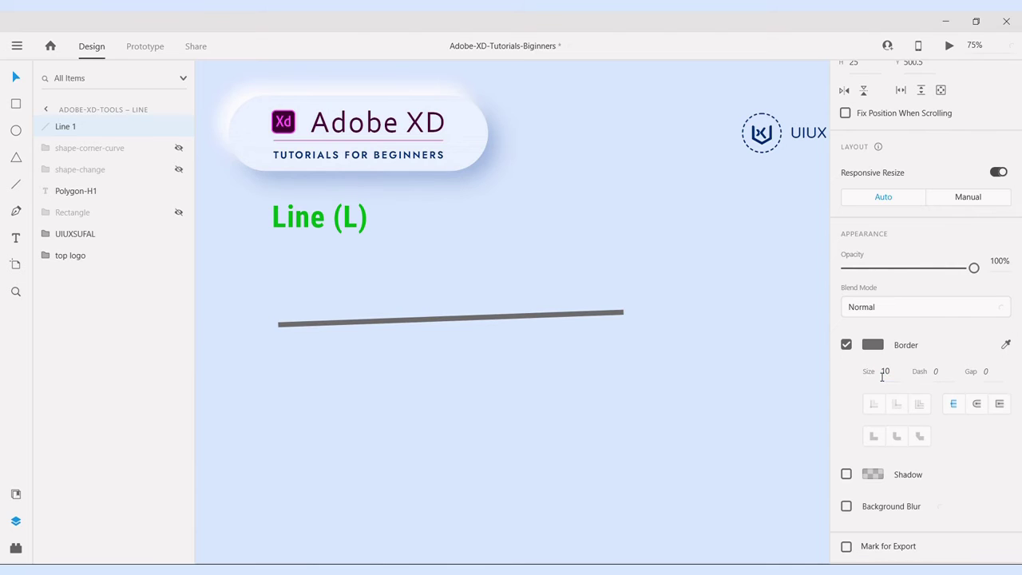
Change the slanted line's border color to black and deselect it.
left_click(873, 344)
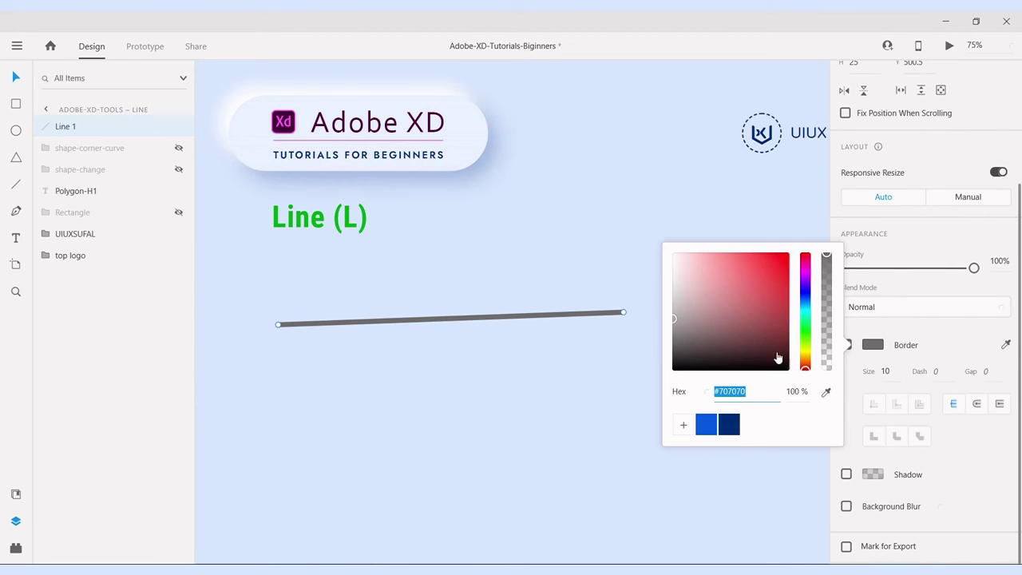
left_click_drag(778, 358, 789, 370)
left_click(599, 400)
left_click(600, 400)
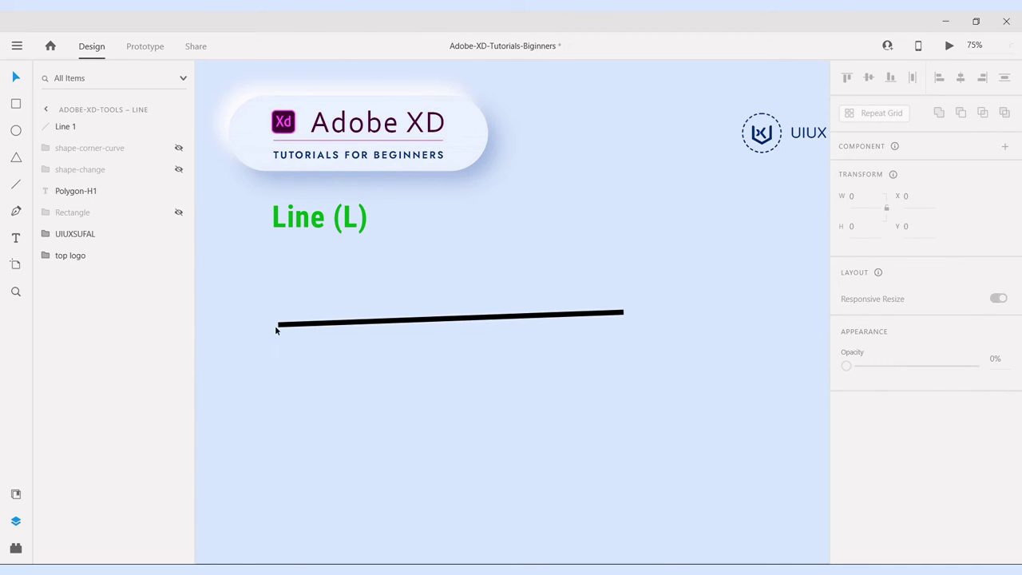
Apply a round cap to the ends of the slanted black line.
left_click(602, 318)
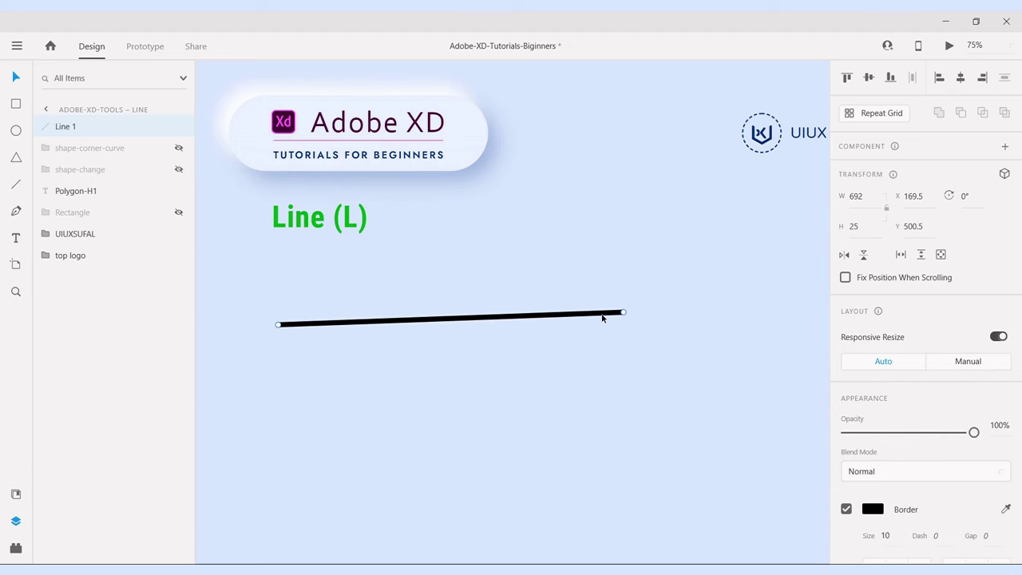
scroll(990, 395, "down", 3)
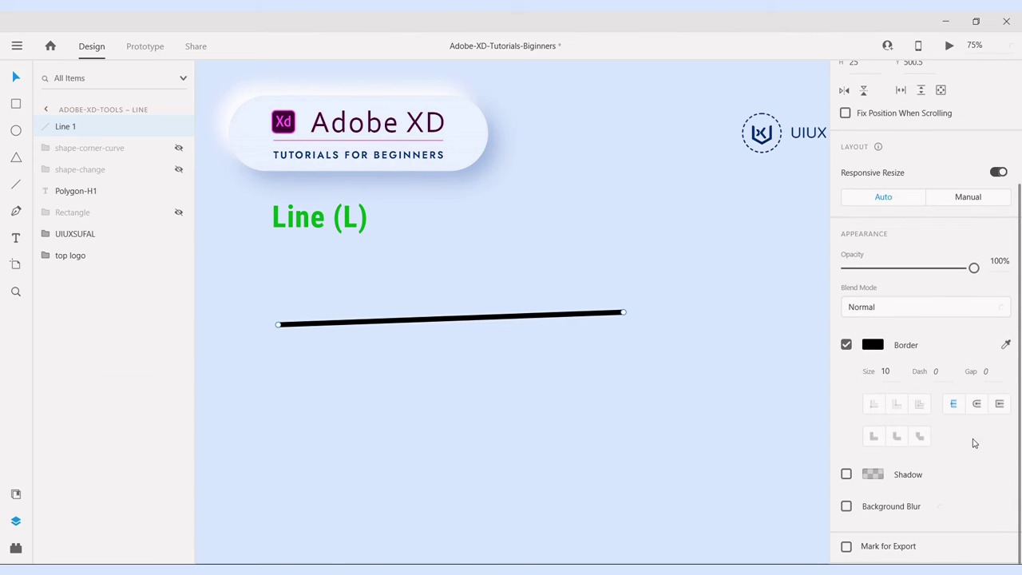
left_click(979, 405)
left_click(667, 384)
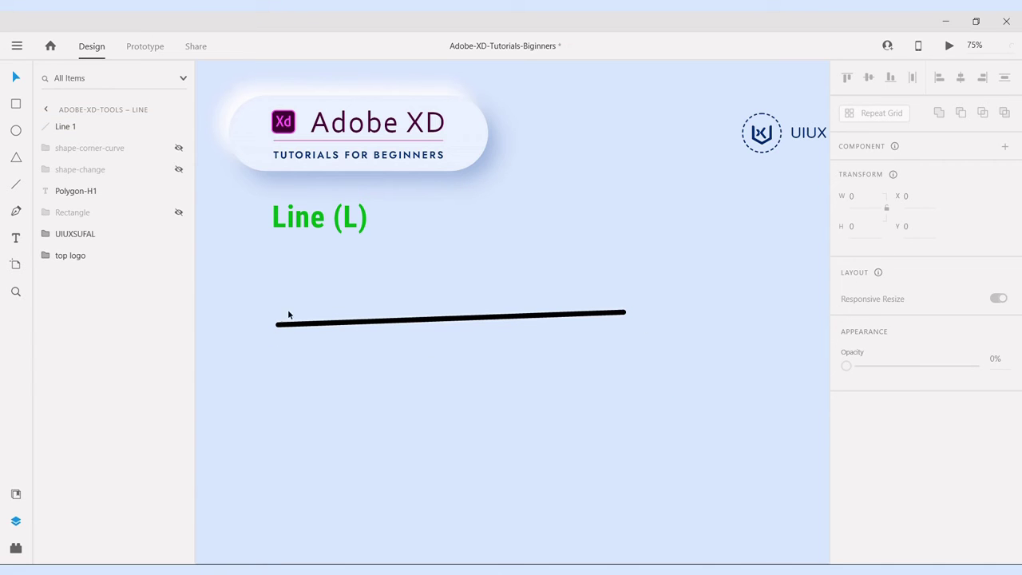
Try the projecting cap on the slanted line and switch it back to the butt cap.
left_click(580, 316)
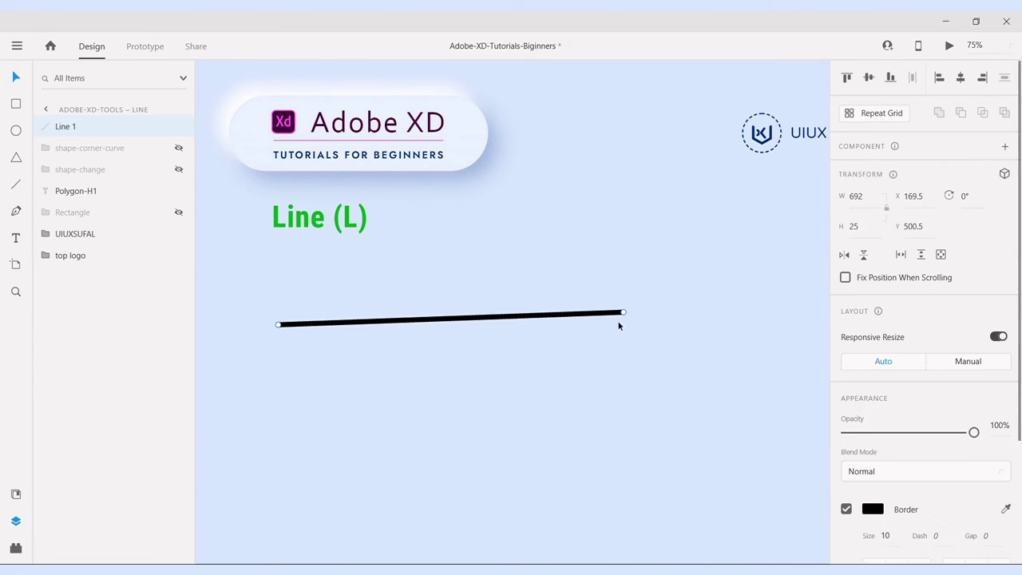
scroll(954, 466, "down", 3)
scroll(954, 466, "down", 1)
left_click(1000, 404)
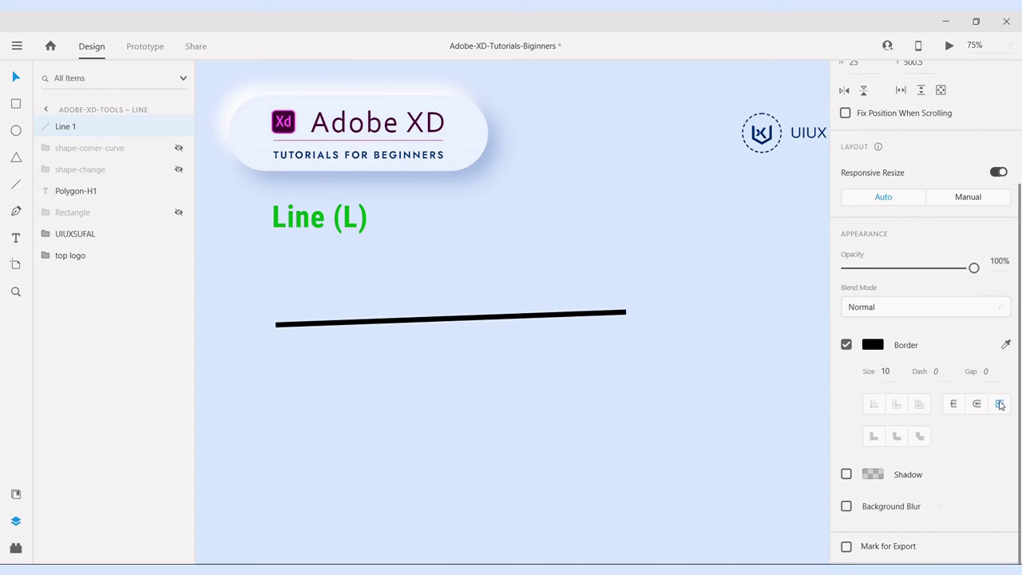
left_click(954, 407)
Compare the round and projecting caps close up on the slanted line's end, and restore the butt cap.
key("ctrl+equal")
key("ctrl+equal")
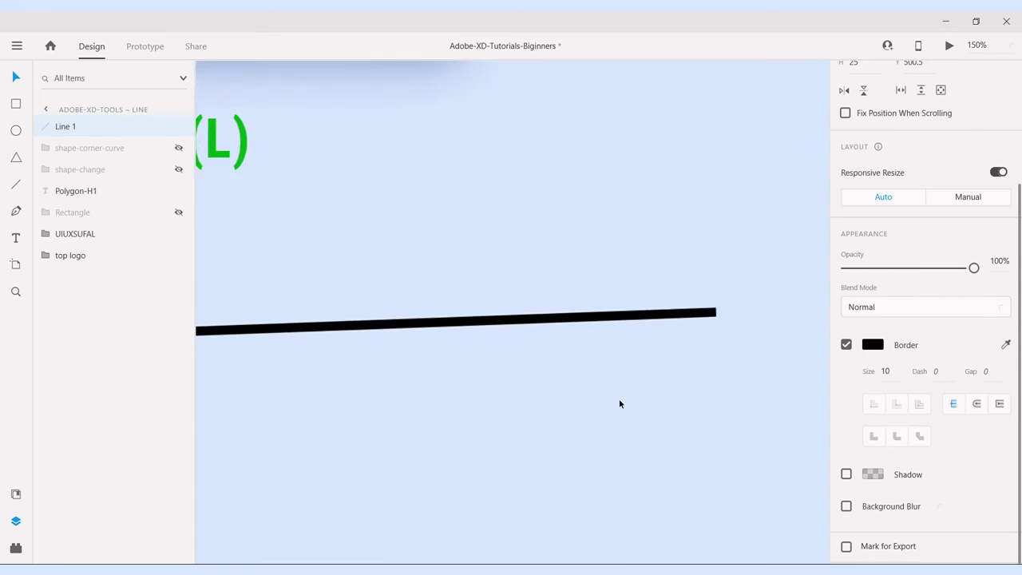
left_click(985, 409)
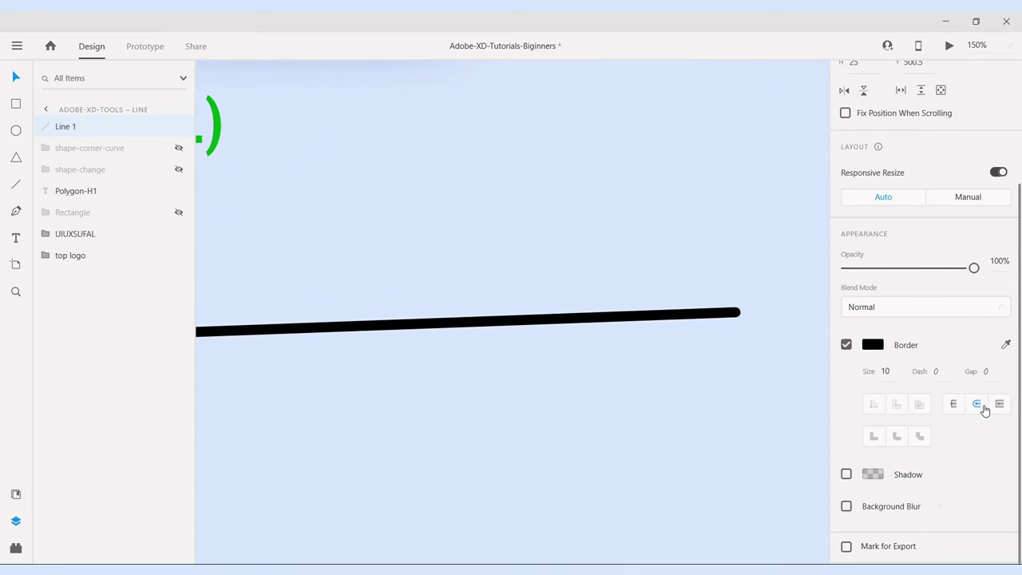
left_click(1001, 408)
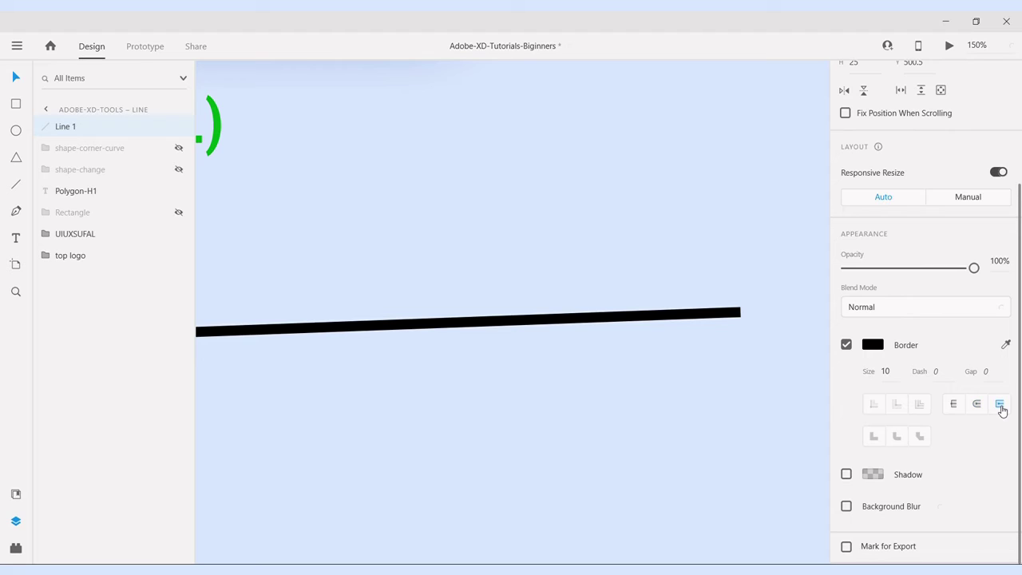
left_click(959, 409)
key("ctrl+minus")
key("ctrl+minus")
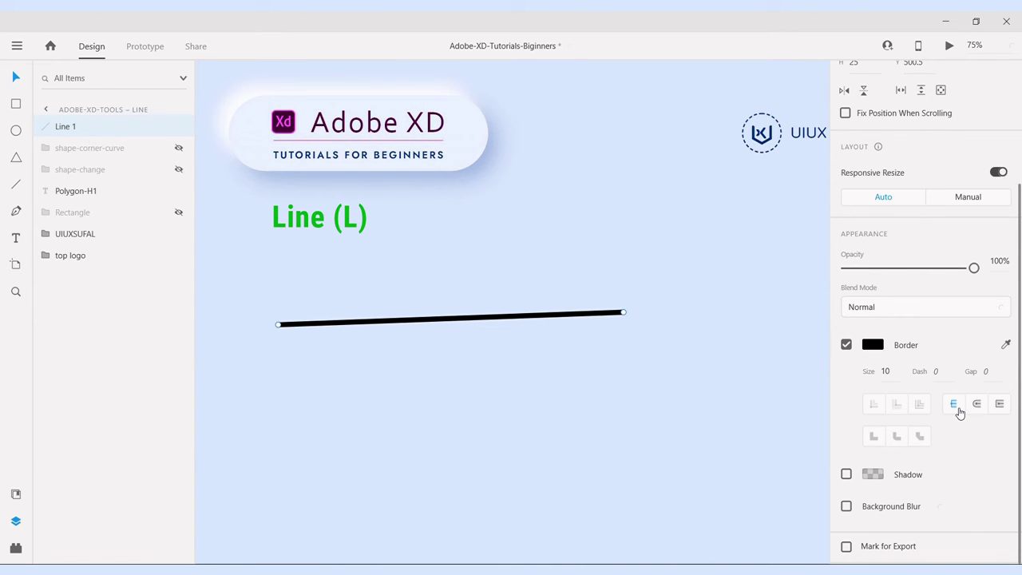
left_click(570, 401)
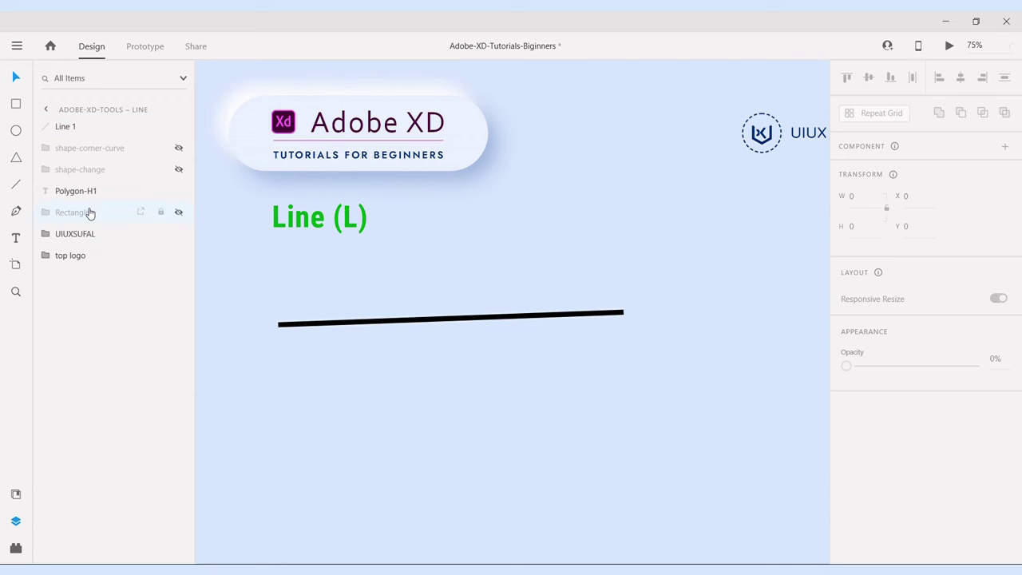
Draw a perfectly vertical line about 339 tall to the right of the slanted line, and set its border size to 10.
left_click(16, 184)
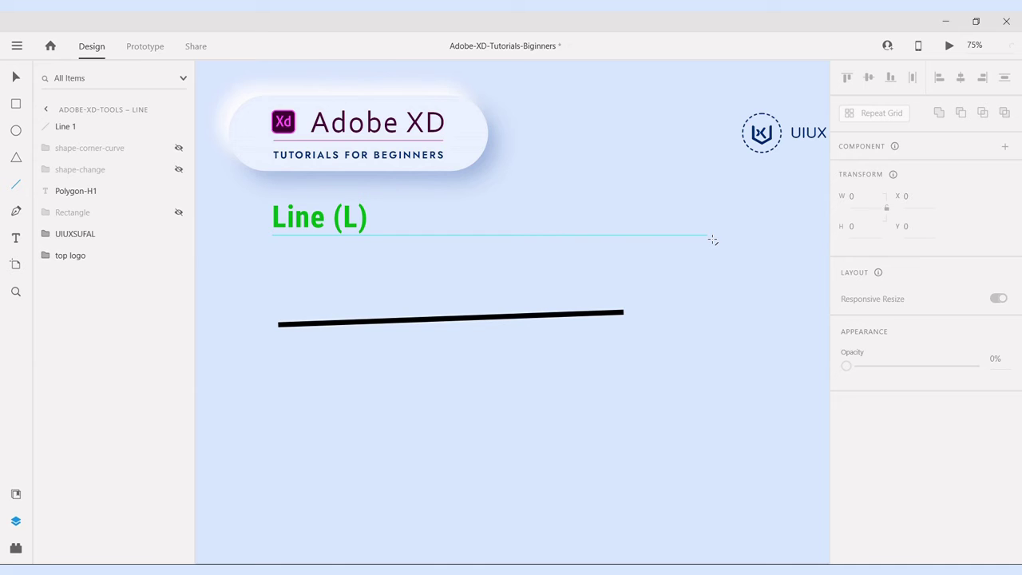
left_click_drag(713, 240, 721, 412)
left_click(891, 536)
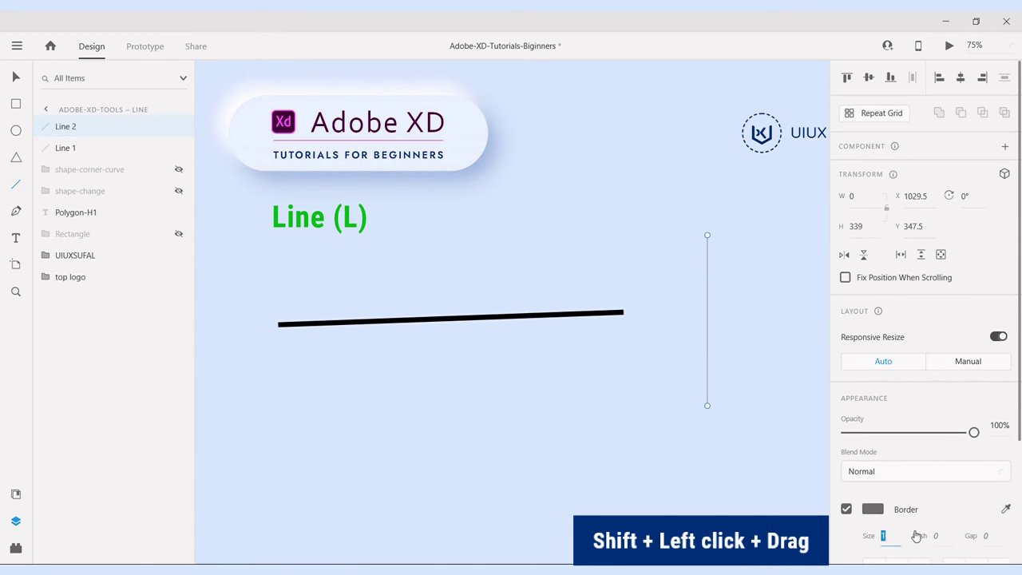
type("10")
key("Return")
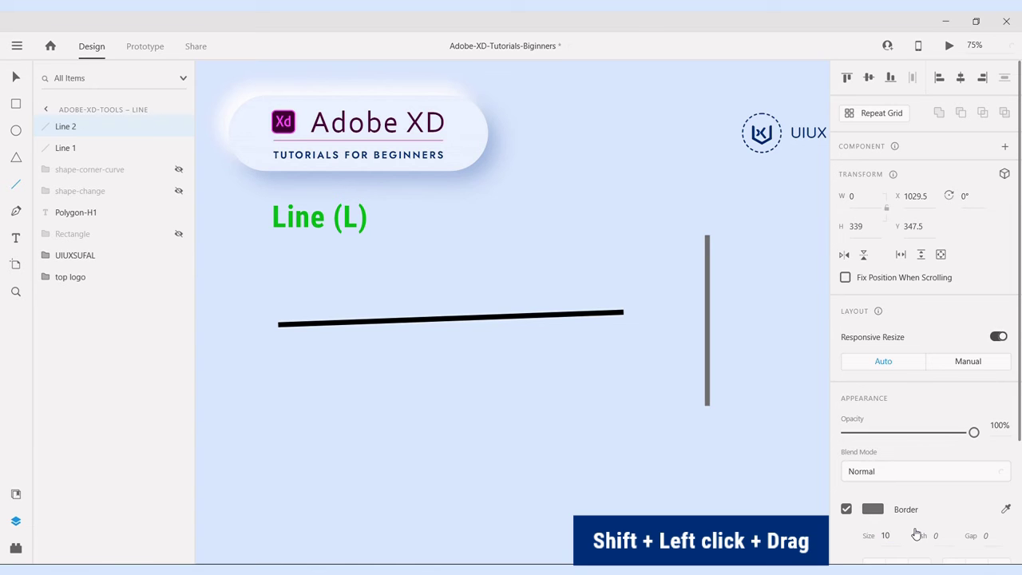
Change the vertical line's border color to black, #000000.
scroll(917, 369, "down", 2)
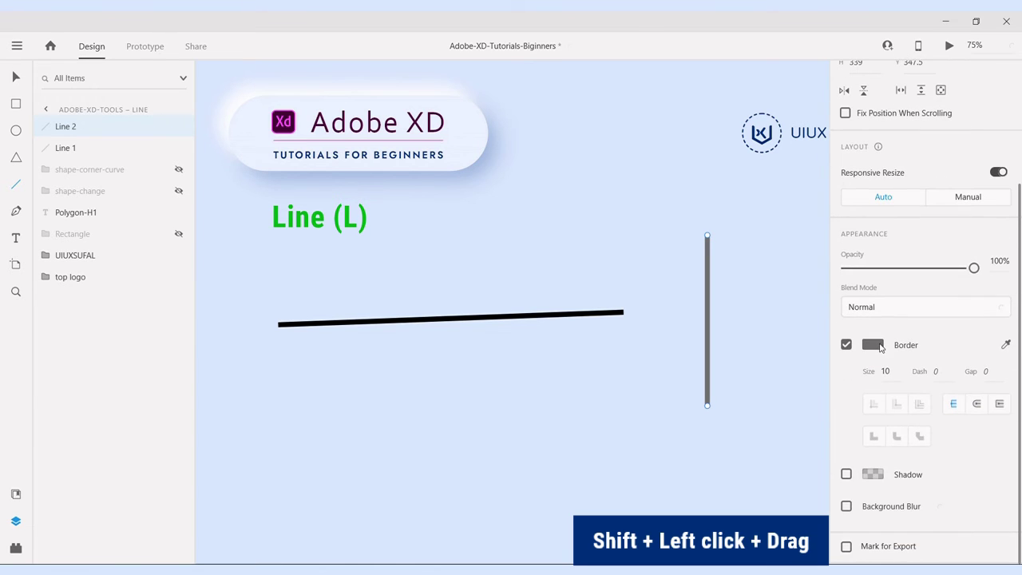
left_click(879, 348)
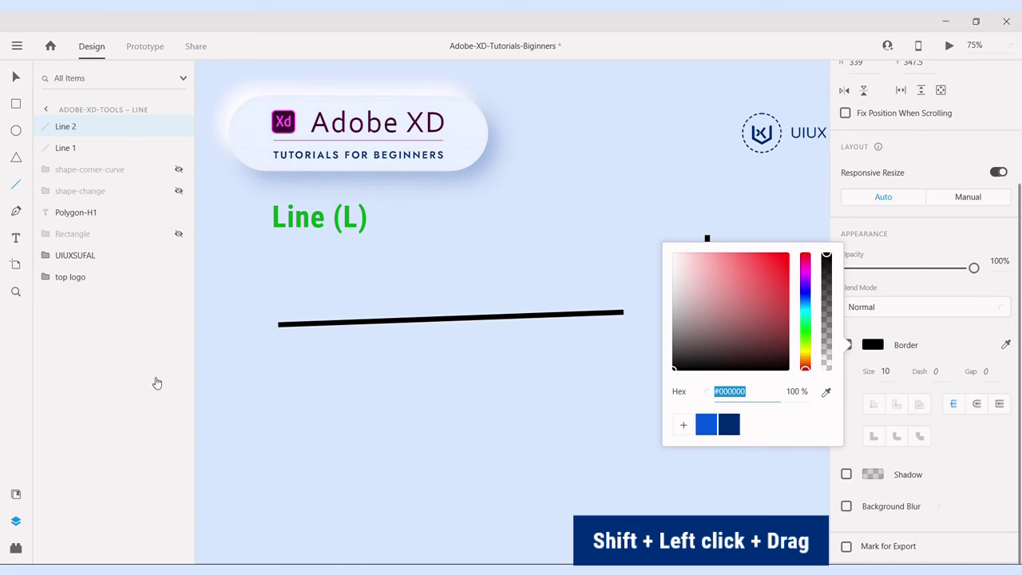
left_click(16, 76)
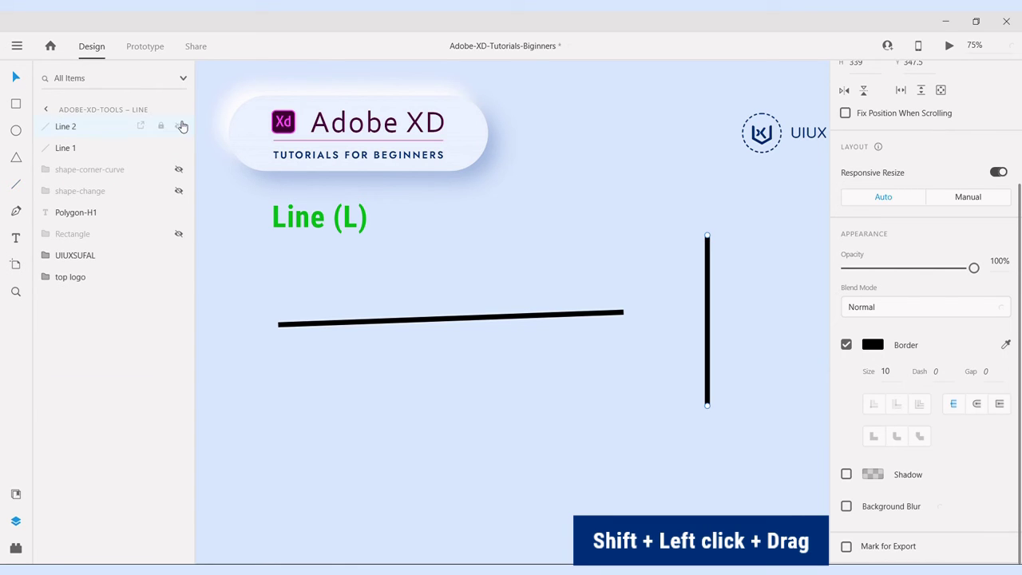
Draw a perfectly horizontal line about 703 wide below the slanted line, and set its border size to 10.
left_click(16, 185)
left_click_drag(279, 387, 634, 383)
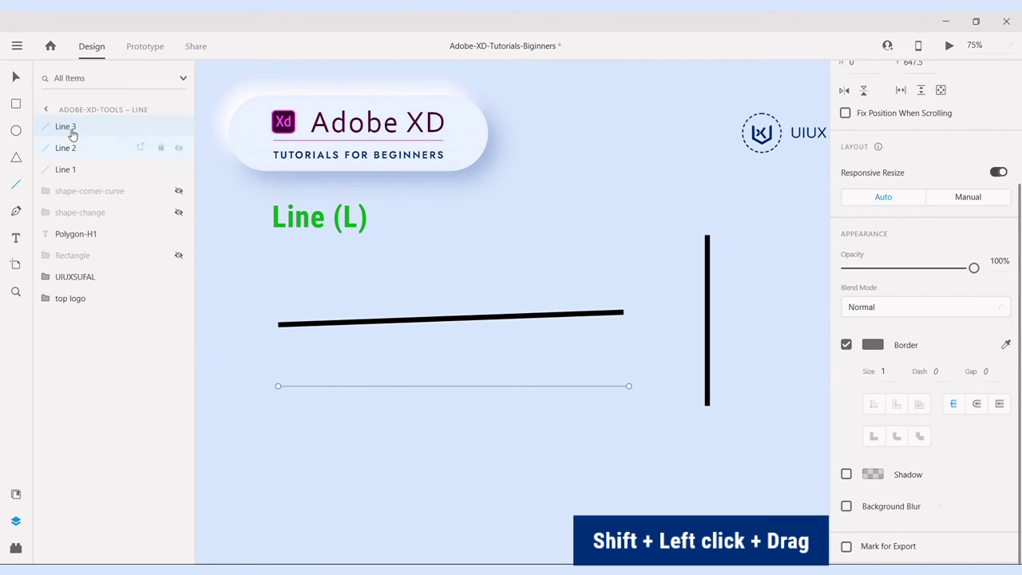
left_click(16, 77)
left_click(898, 372)
type("0")
key("Return")
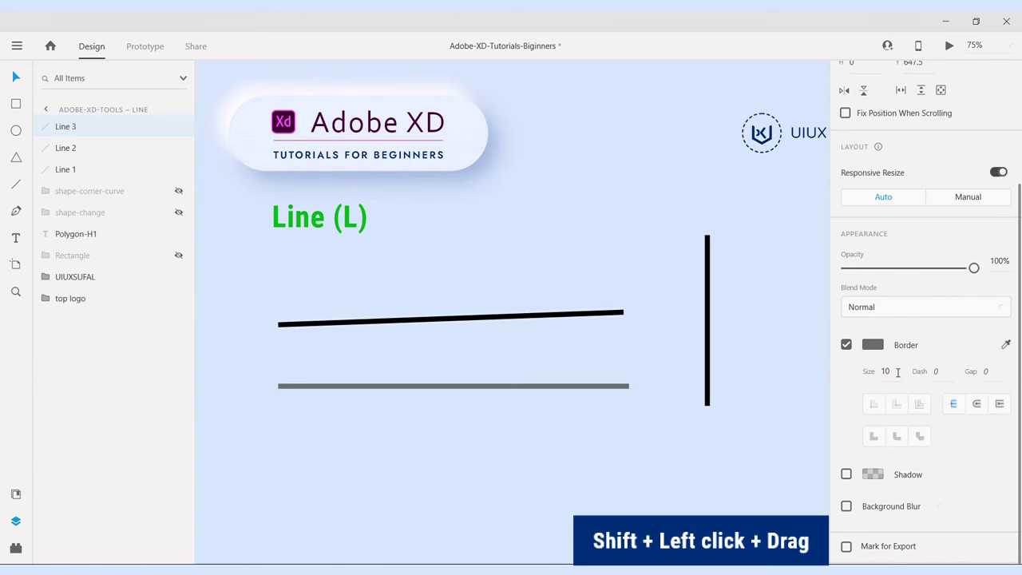
Change the horizontal line's border color to black and deselect it.
left_click(885, 345)
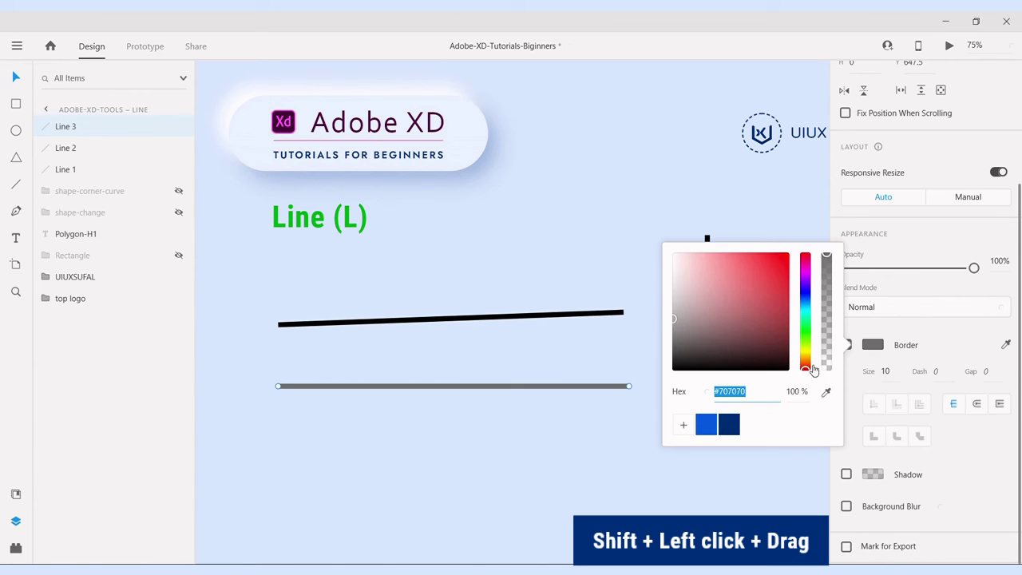
left_click(787, 369)
left_click(475, 460)
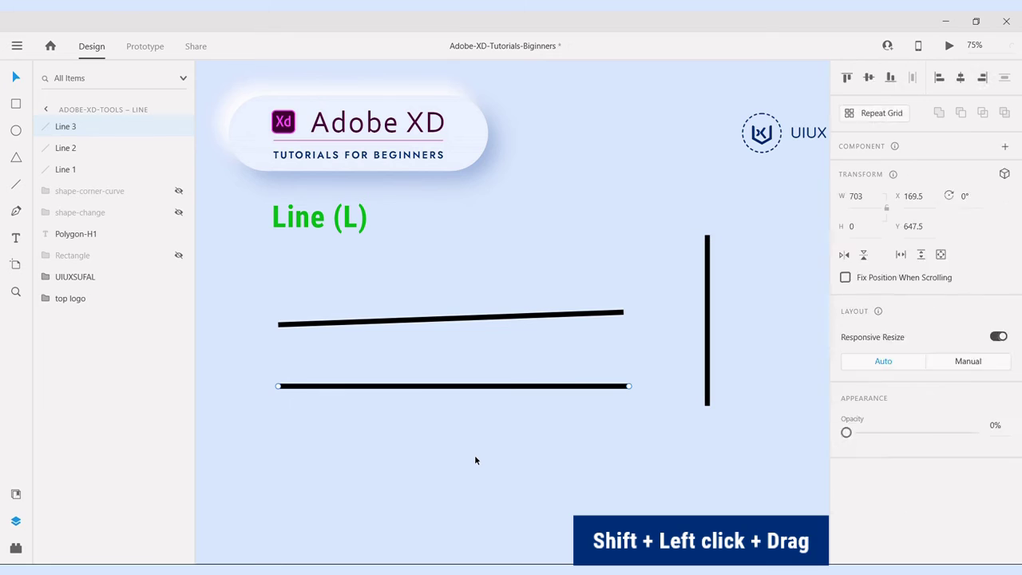
left_click(474, 460)
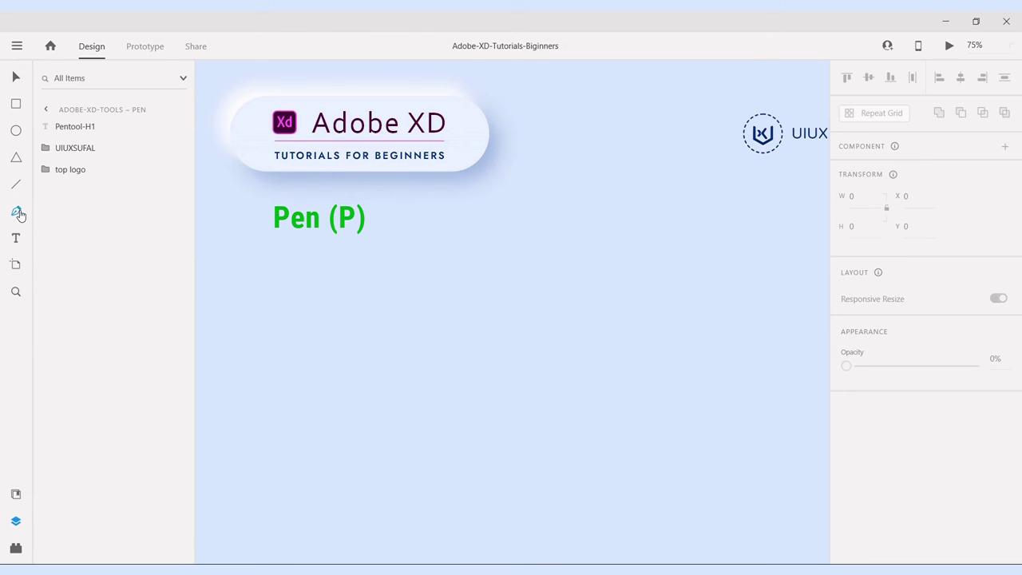
Draw a closed irregular twelve-point path about 828 wide and 497 tall below the Pen (P) heading with the Pen tool.
left_click(18, 212)
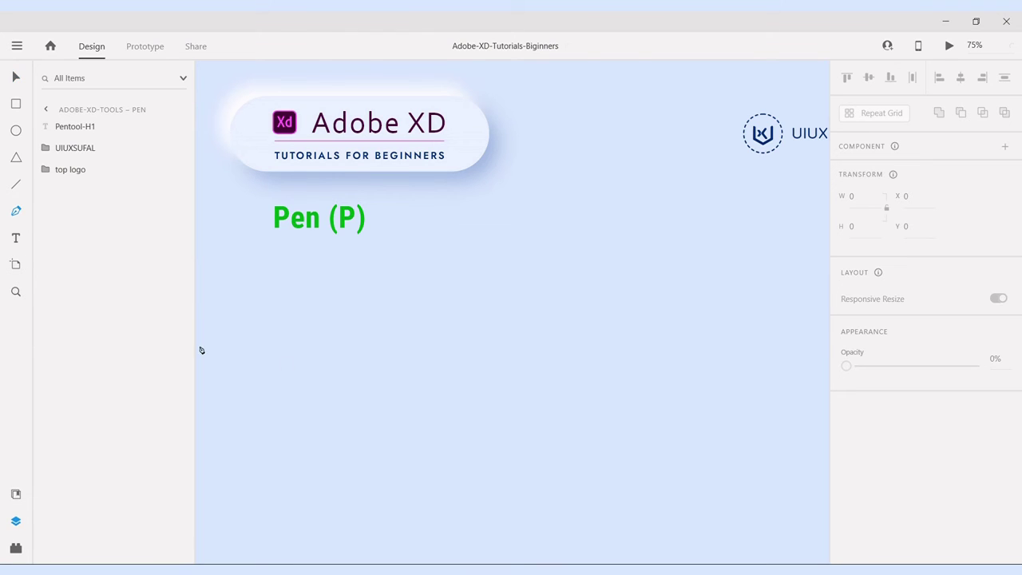
left_click(322, 312)
left_click(448, 243)
left_click(536, 243)
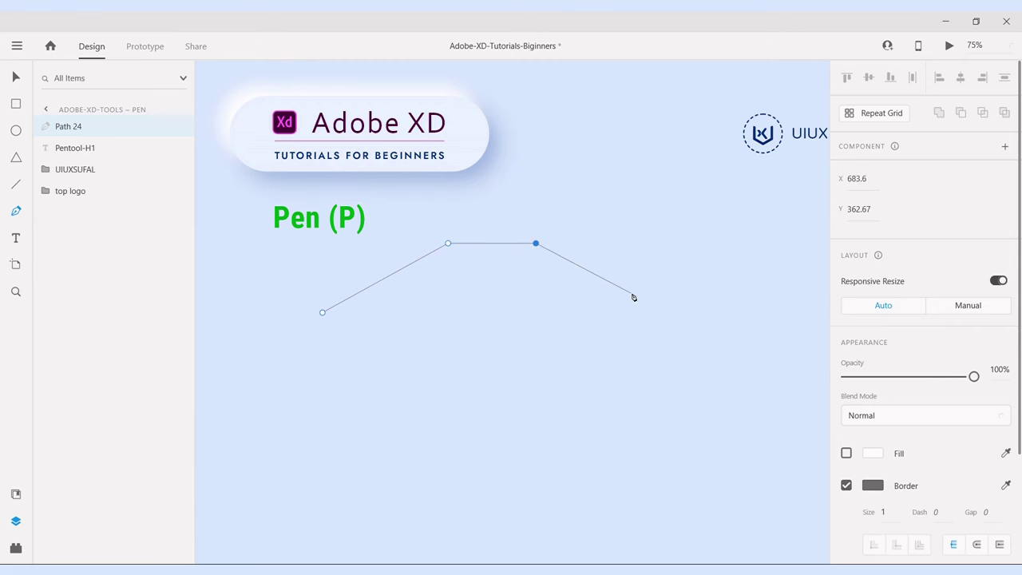
left_click(631, 294)
left_click(694, 342)
left_click(711, 439)
left_click(628, 453)
left_click(549, 494)
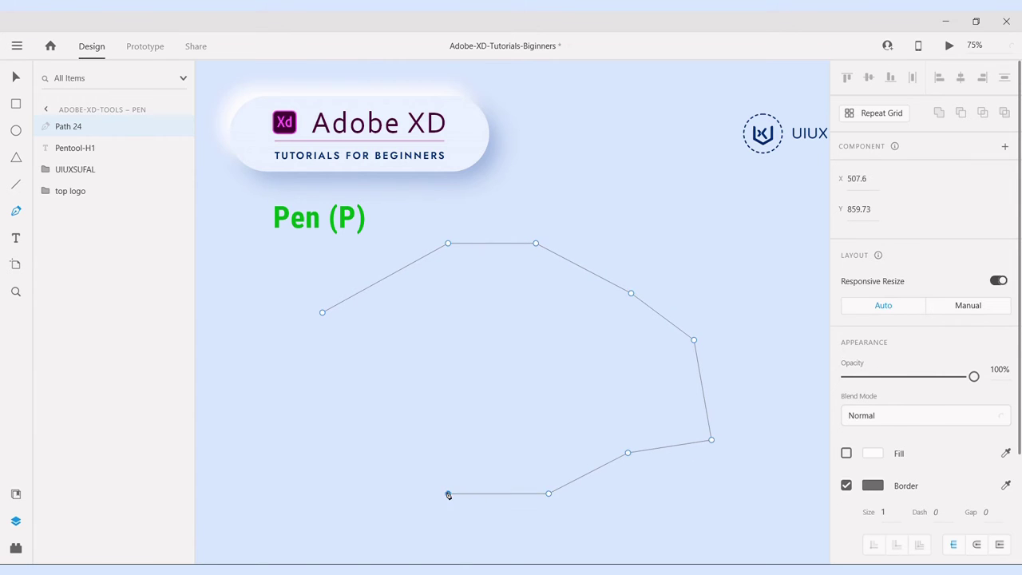
left_click(448, 493)
left_click(389, 431)
left_click(322, 457)
left_click(298, 349)
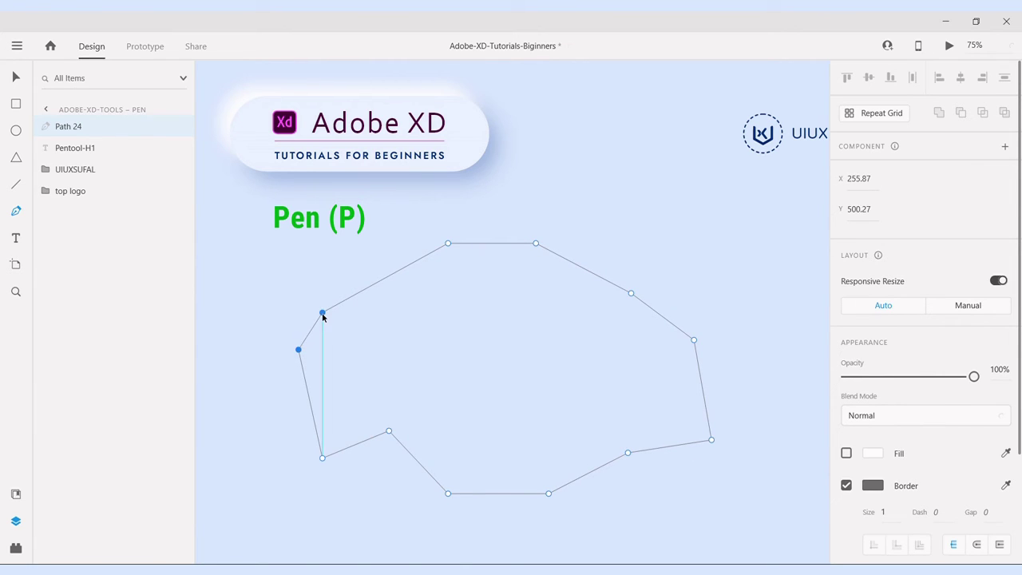
left_click(322, 312)
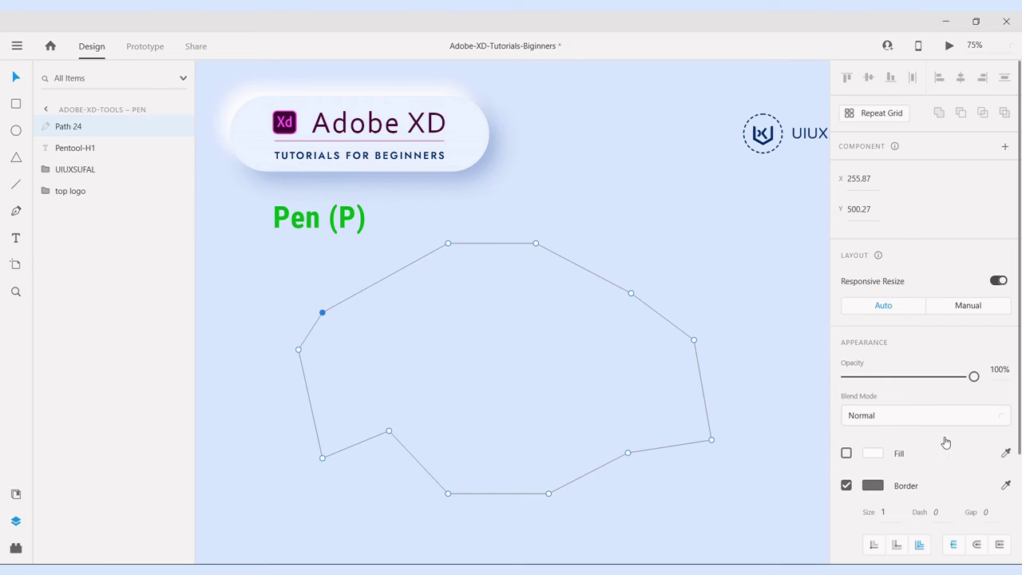
Fill the closed path with red, #FF0000, and set its border size to 20.
left_click(881, 454)
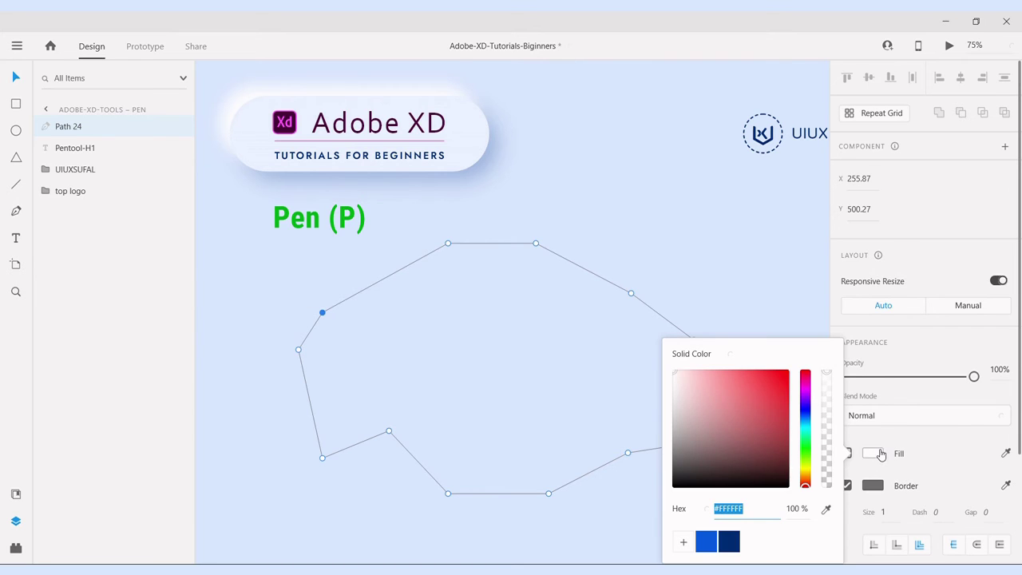
left_click(788, 371)
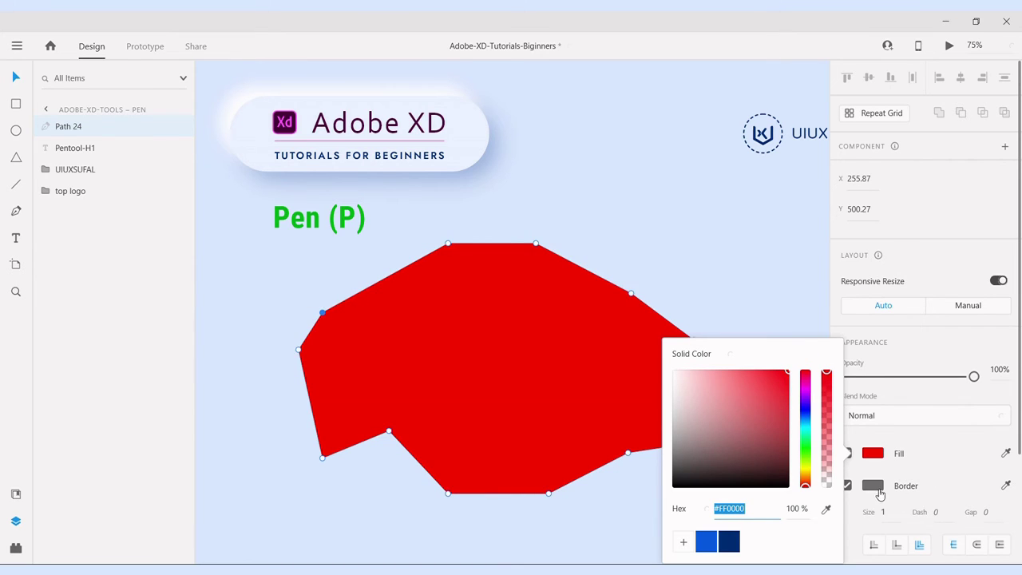
left_click(874, 487)
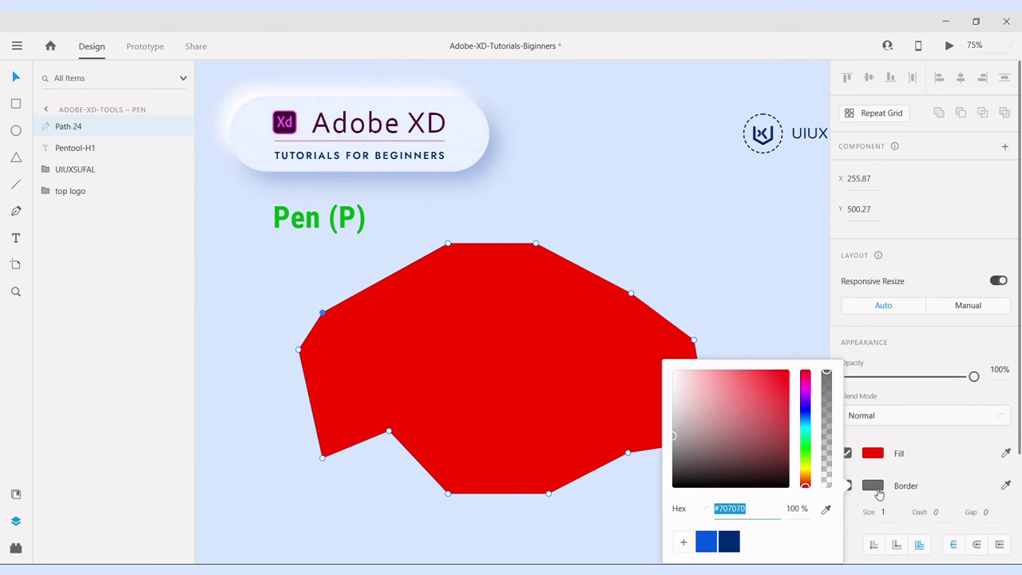
left_click(884, 512)
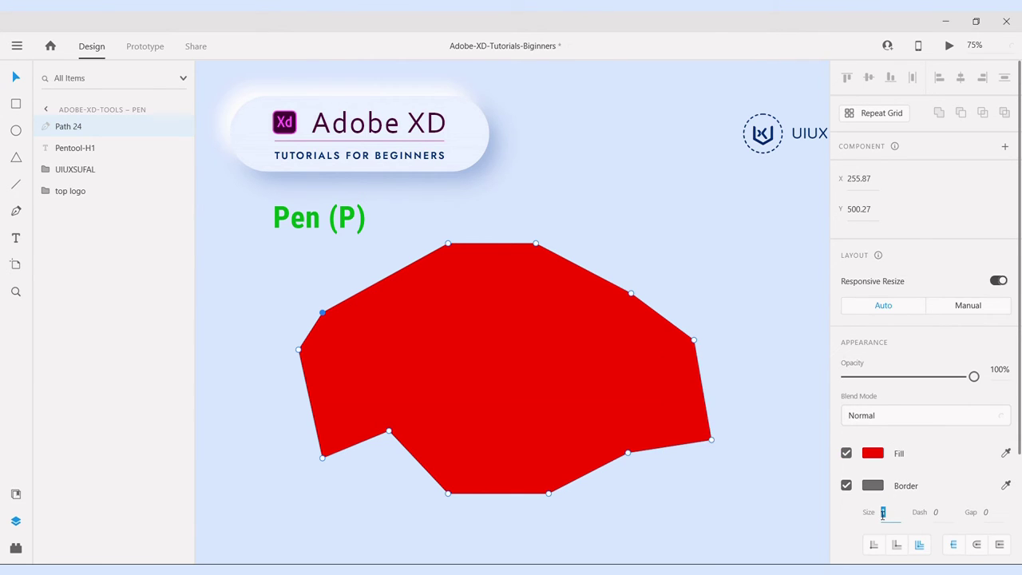
type("10")
key("Return")
type("20")
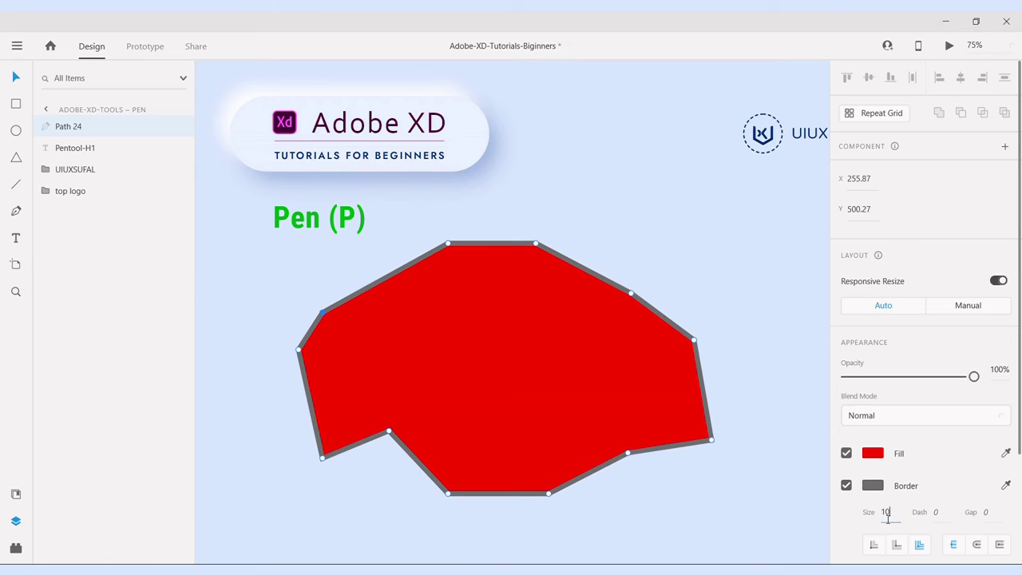
key("Return")
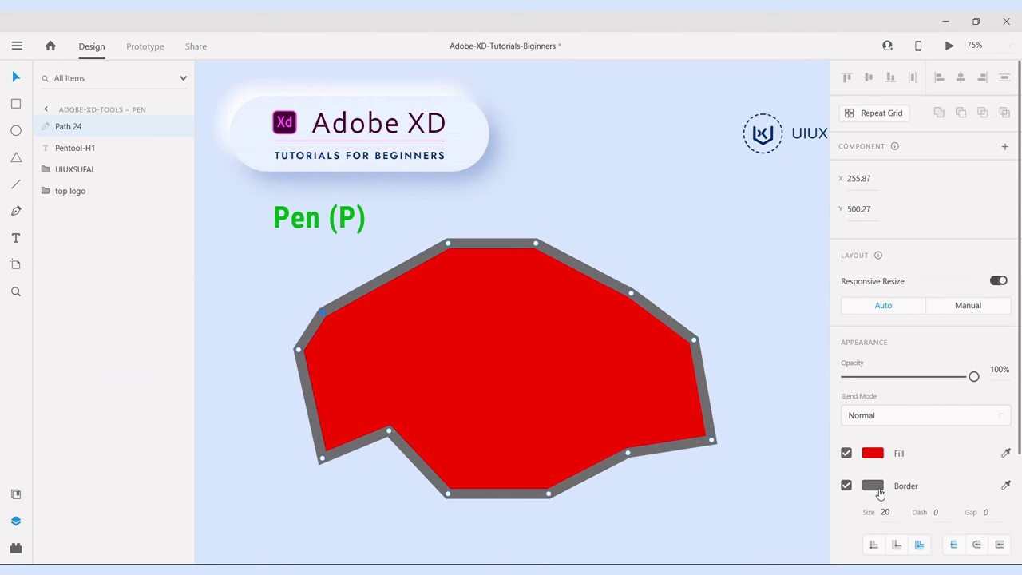
Change the path's border color to black, #000000, and deselect the path.
left_click(873, 486)
left_click(764, 449)
left_click_drag(779, 467, 811, 511)
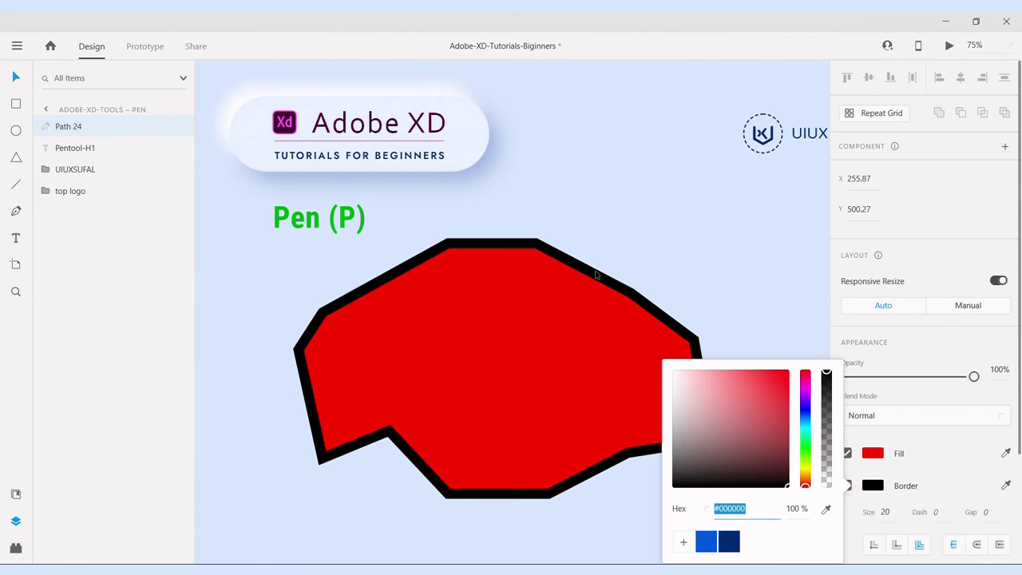
left_click(664, 215)
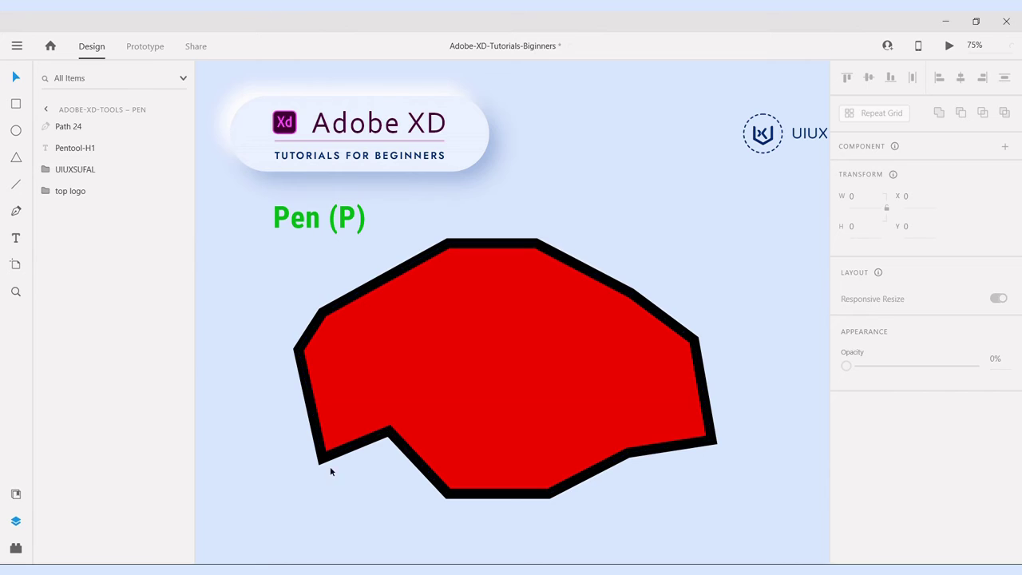
Try the outer and inner stroke alignments on the red path's border, and return it to center stroke.
left_click(630, 353)
scroll(898, 351, "down", 3)
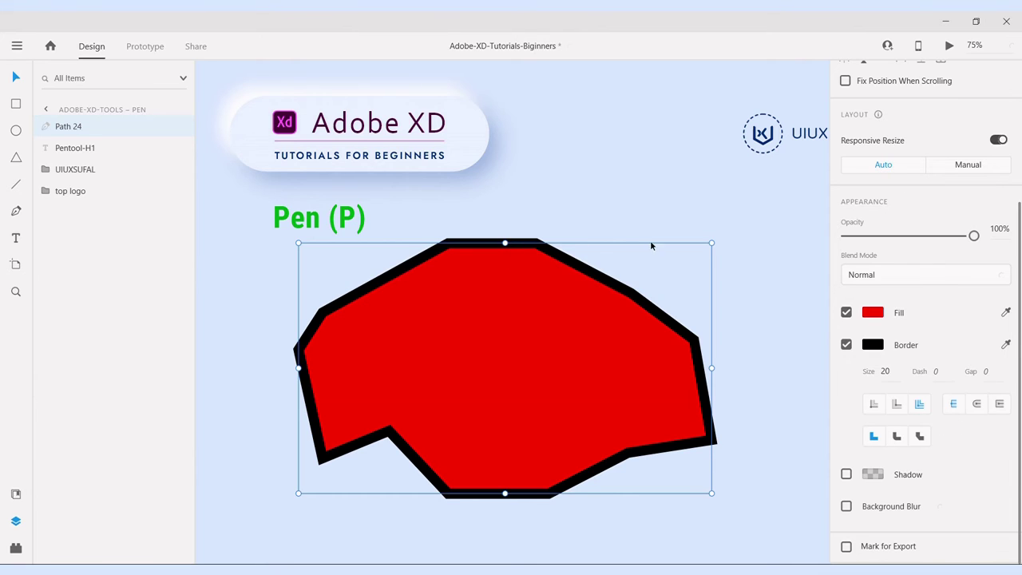
left_click(897, 405)
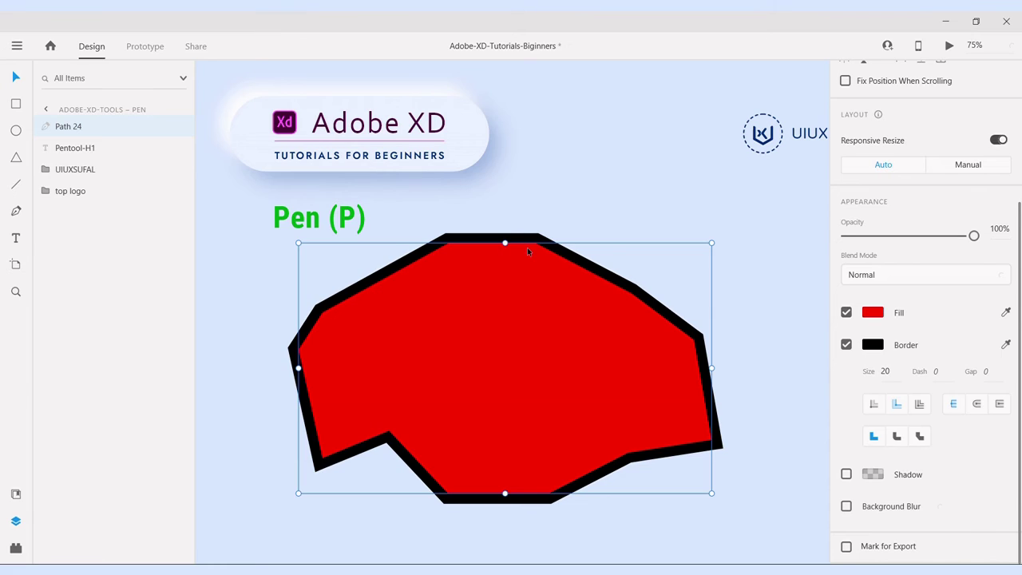
left_click(879, 407)
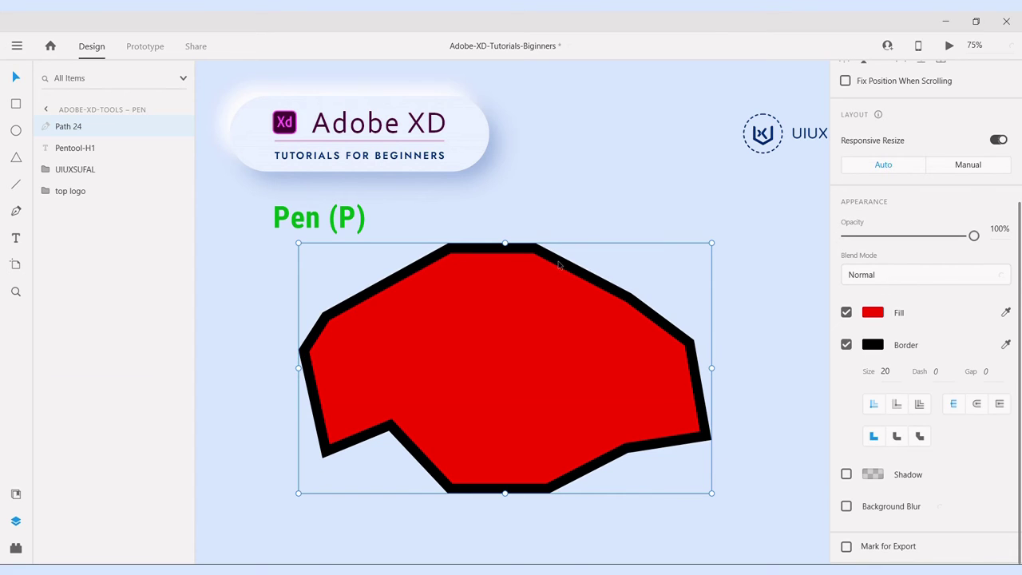
left_click(924, 411)
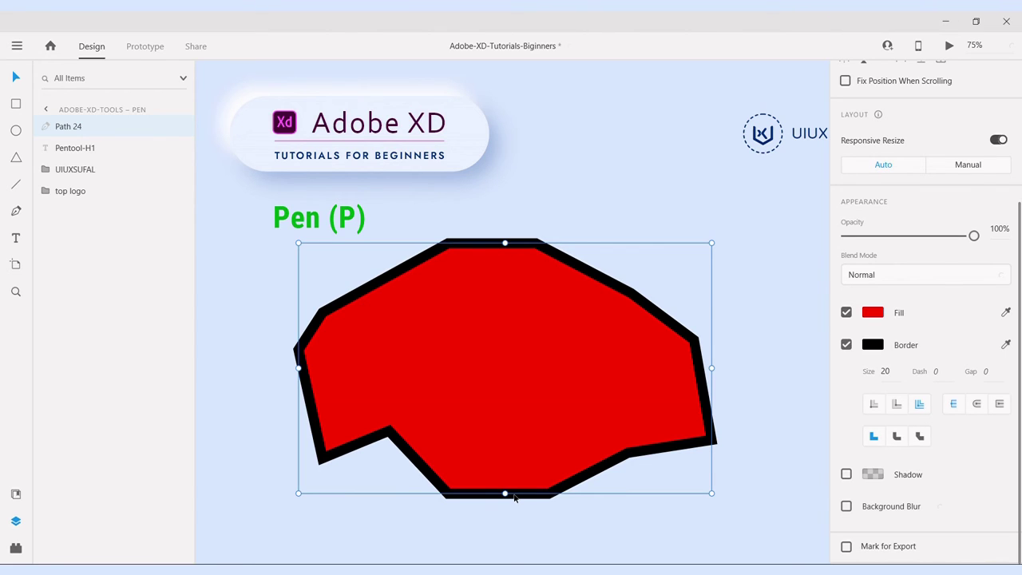
Try the round and bevel joins on the path's border corners, and return to the miter join.
left_click(899, 439)
left_click(920, 437)
left_click(874, 437)
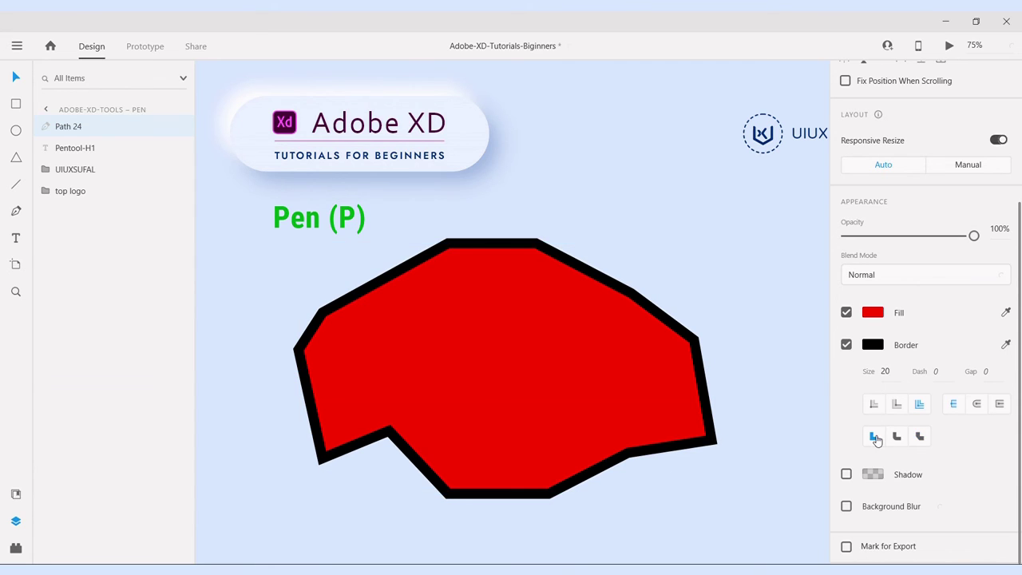
Try the projecting cap on the path's border, and set it to round cap with round join.
left_click(984, 408)
left_click(1000, 407)
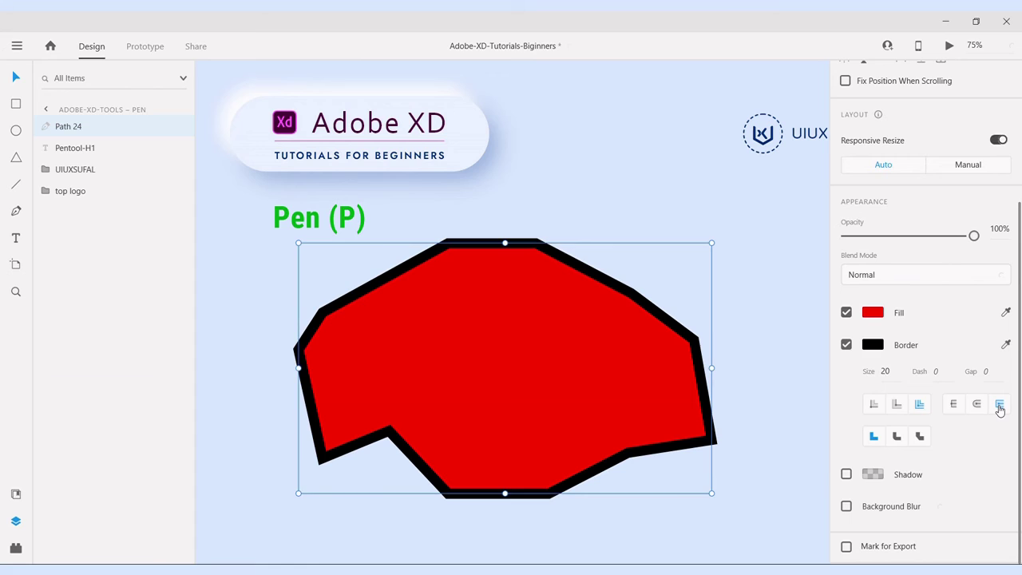
left_click(978, 408)
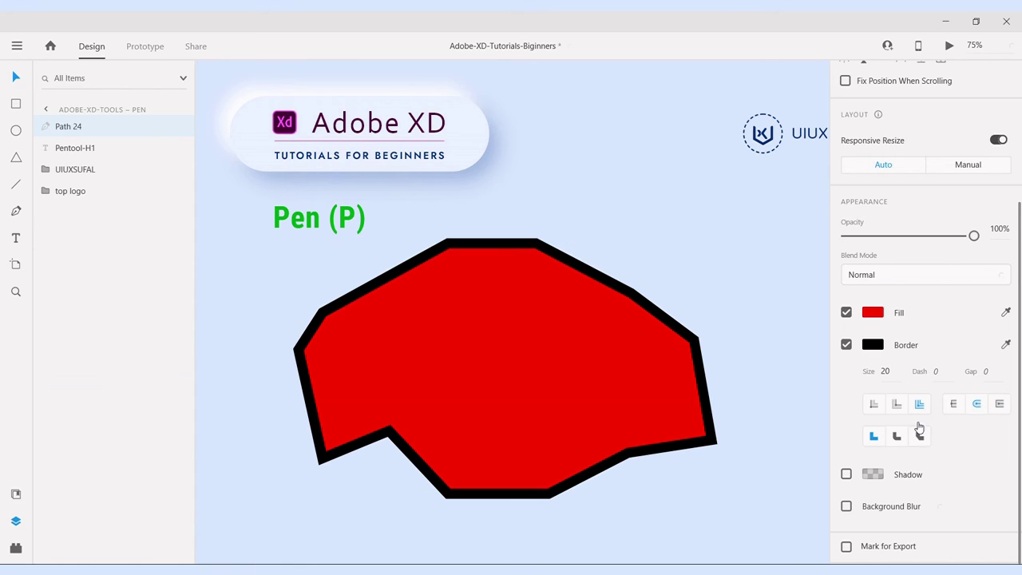
left_click(898, 437)
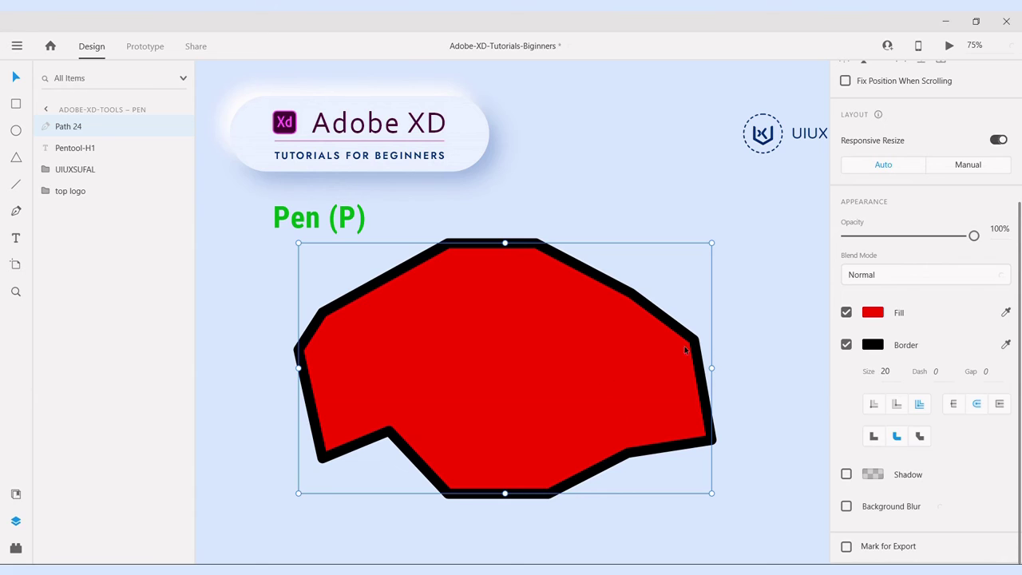
Compare the outer and inner strokes with the rounded corners, restore center stroke, and deselect the path.
left_click(901, 407)
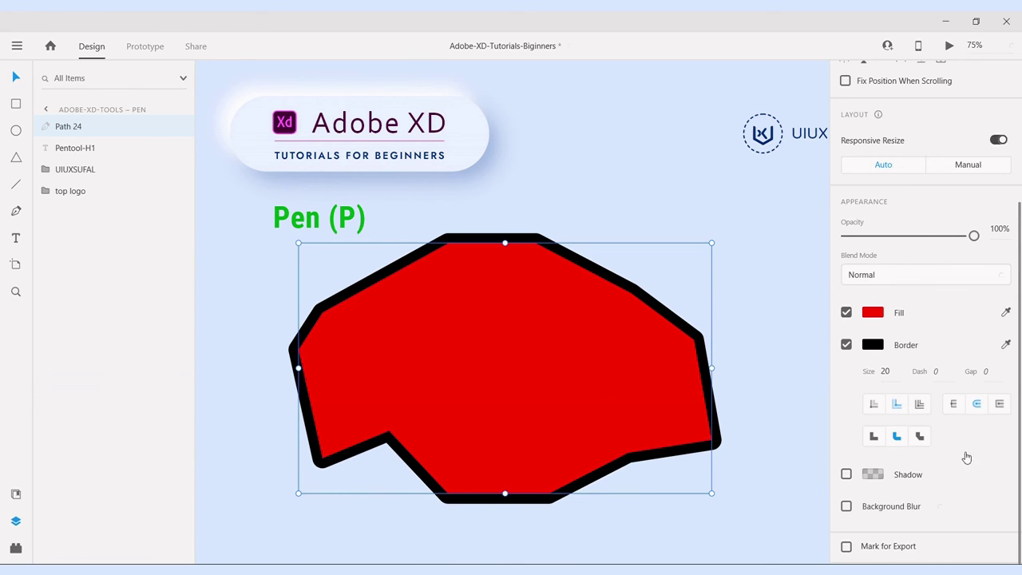
left_click(875, 405)
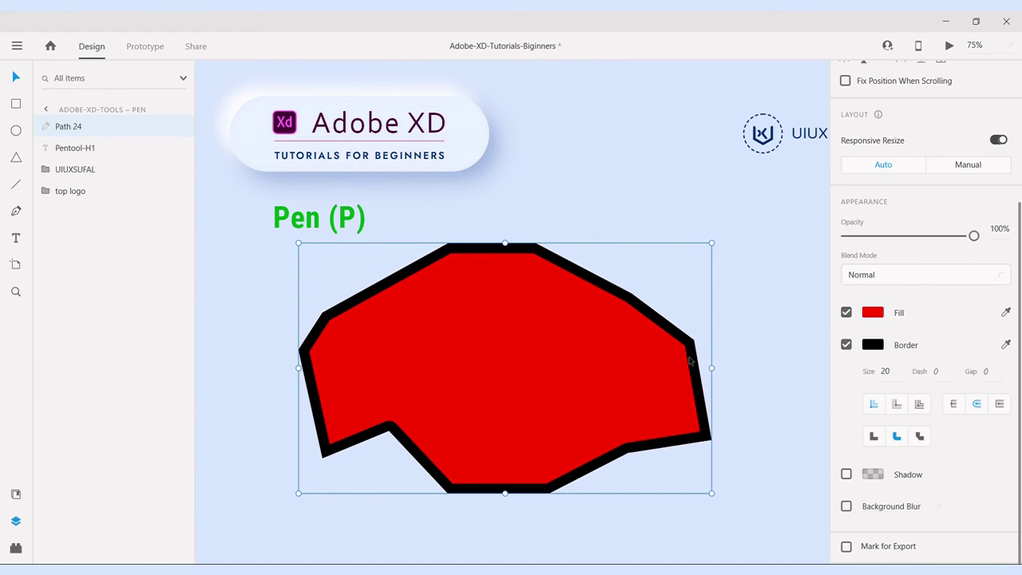
left_click(921, 406)
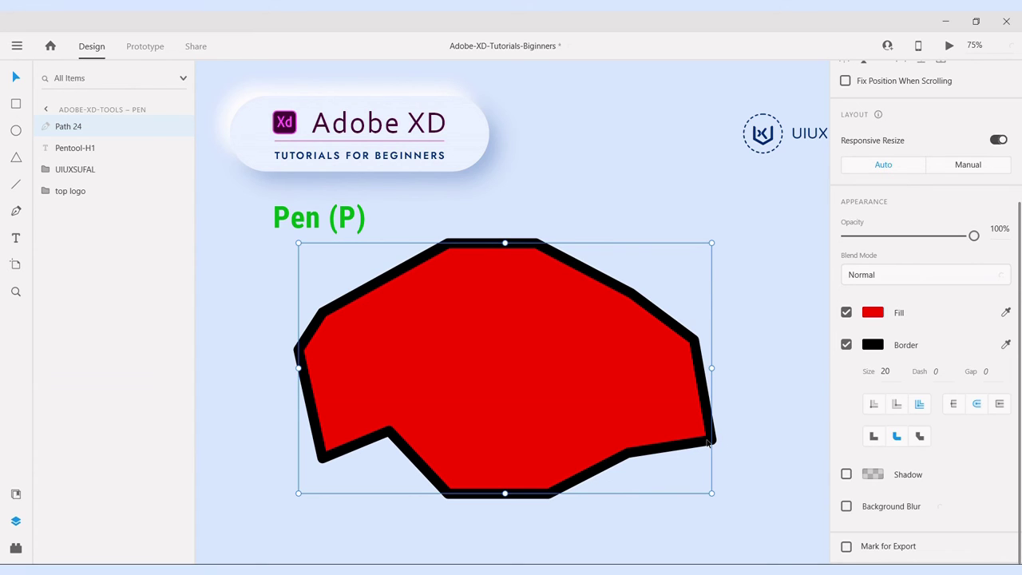
left_click(742, 346)
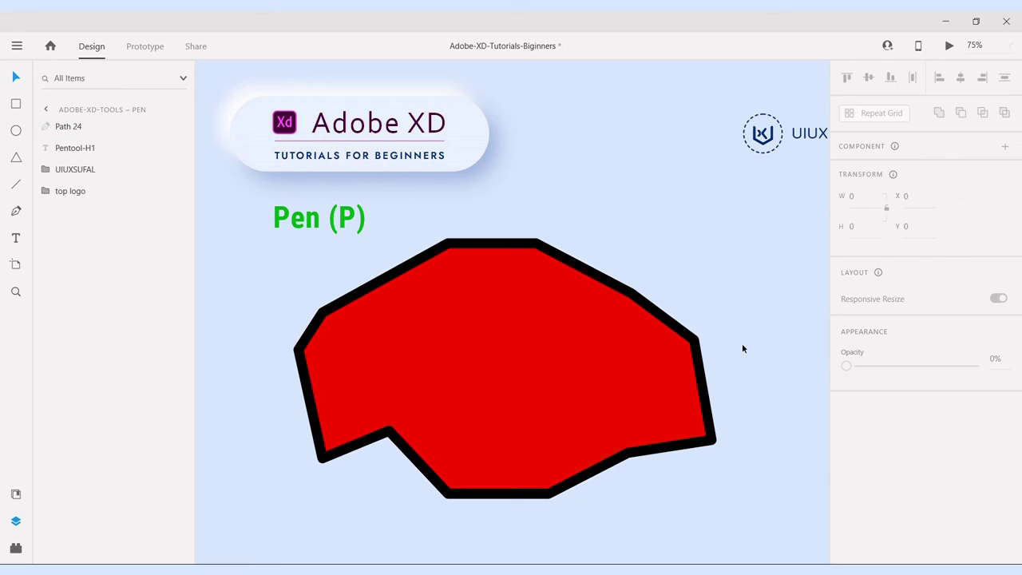
Open the red path for point editing and convert the two corner points on its upper-right edge to smooth curves.
left_click(509, 365)
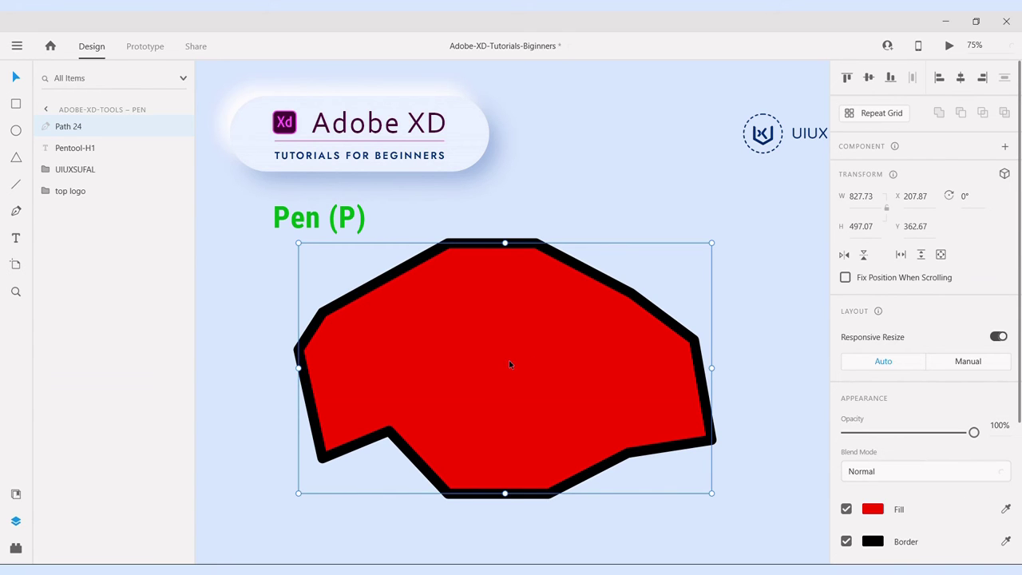
double_click(692, 339)
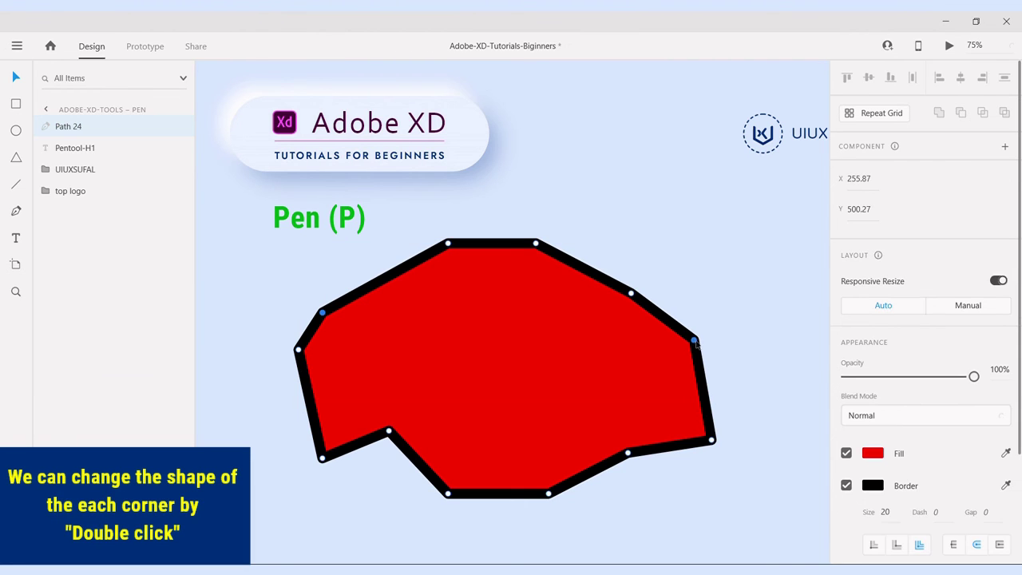
double_click(694, 340)
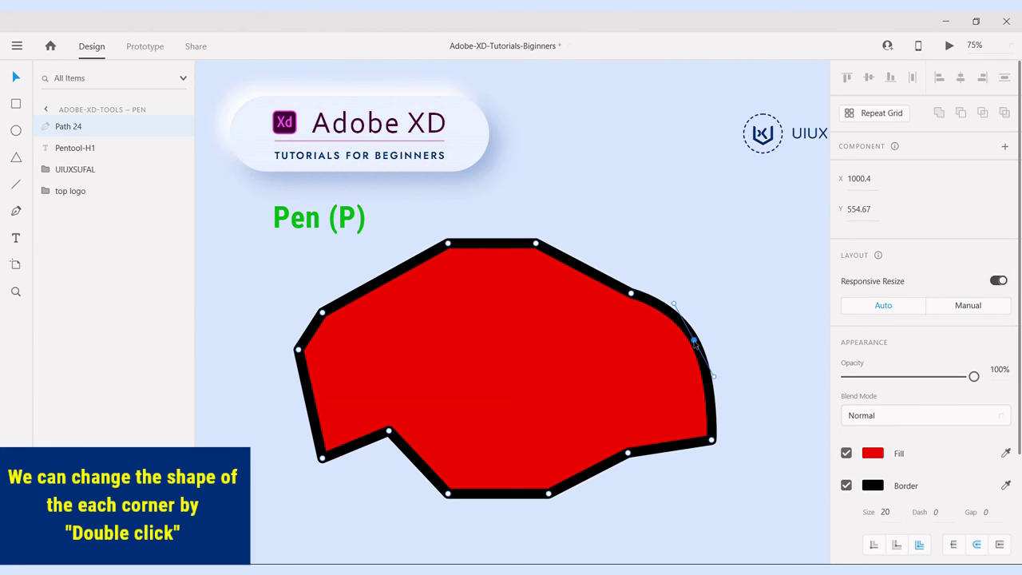
double_click(632, 294)
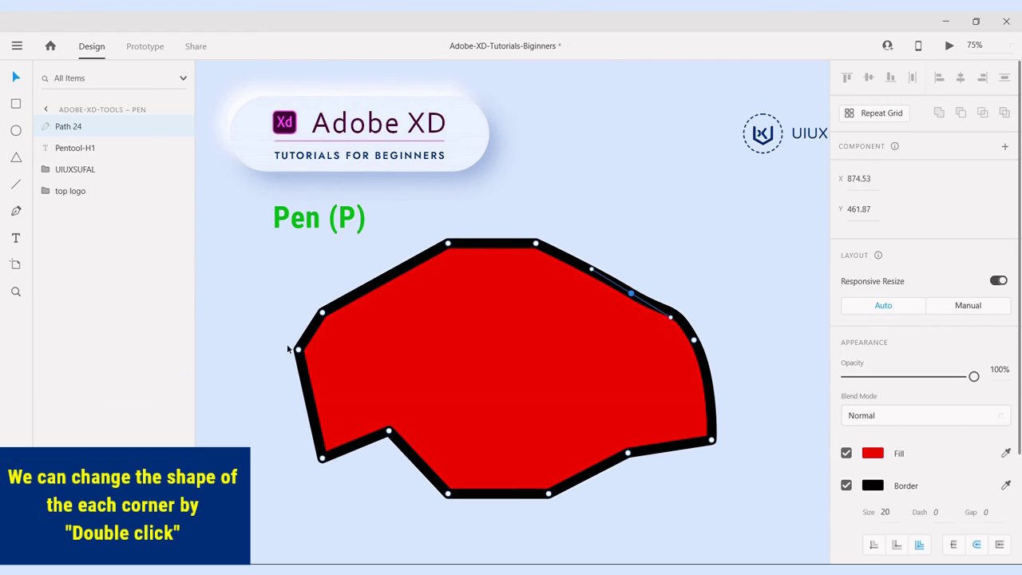
Convert the six corner points along the path's lower edge to smooth curves, from the lower-left corner to the lower-right corner.
double_click(322, 457)
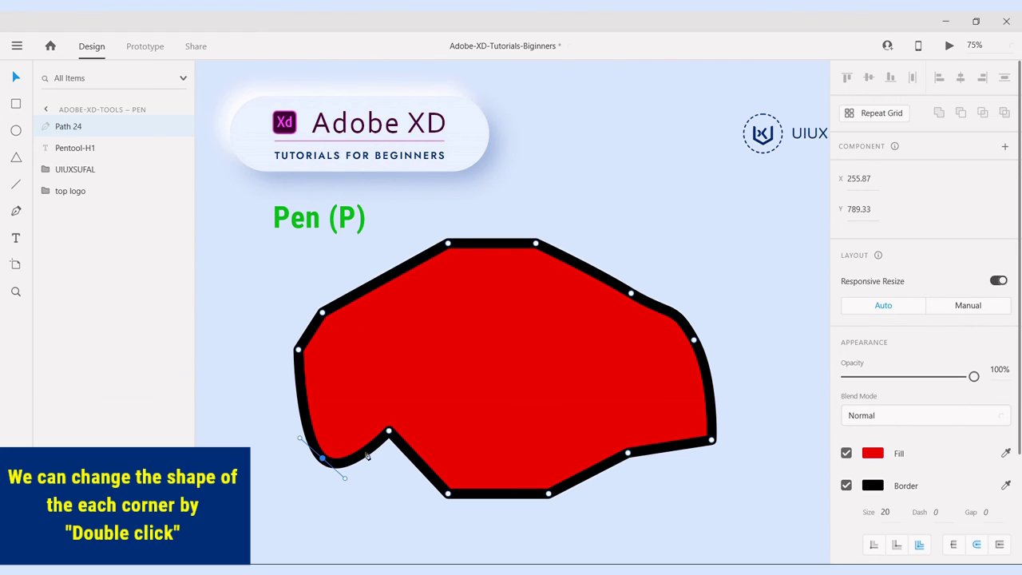
double_click(389, 432)
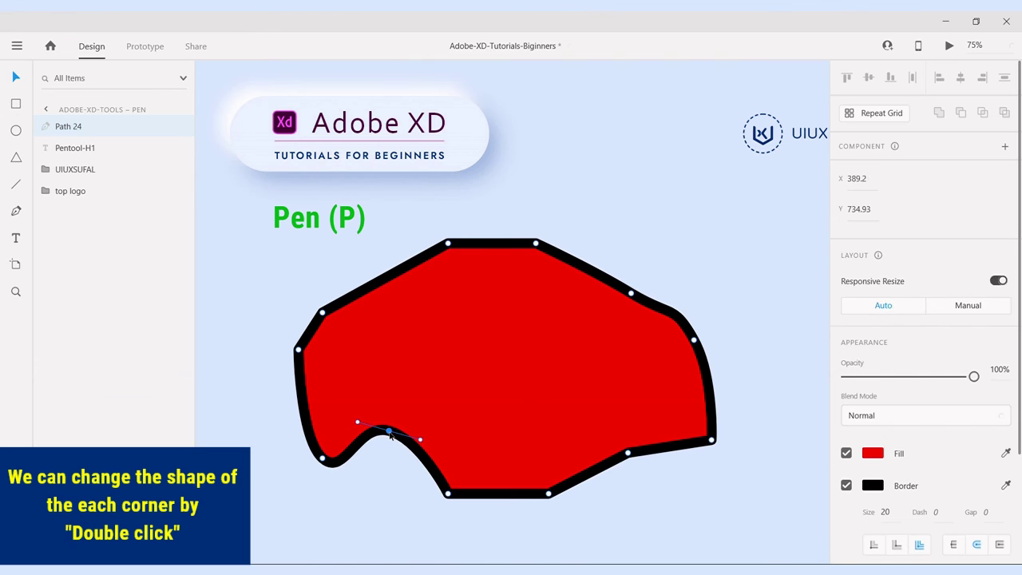
double_click(448, 495)
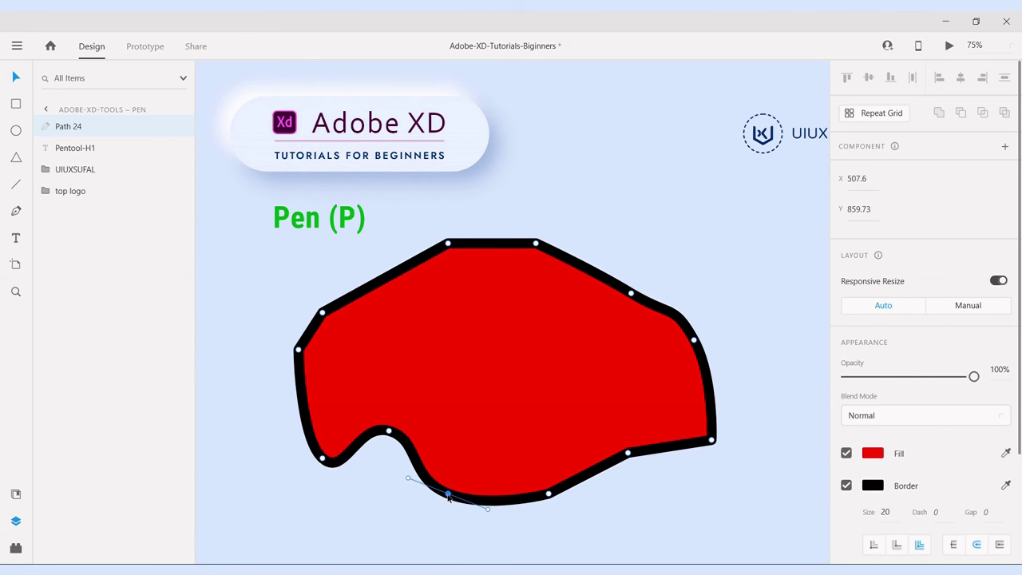
double_click(549, 495)
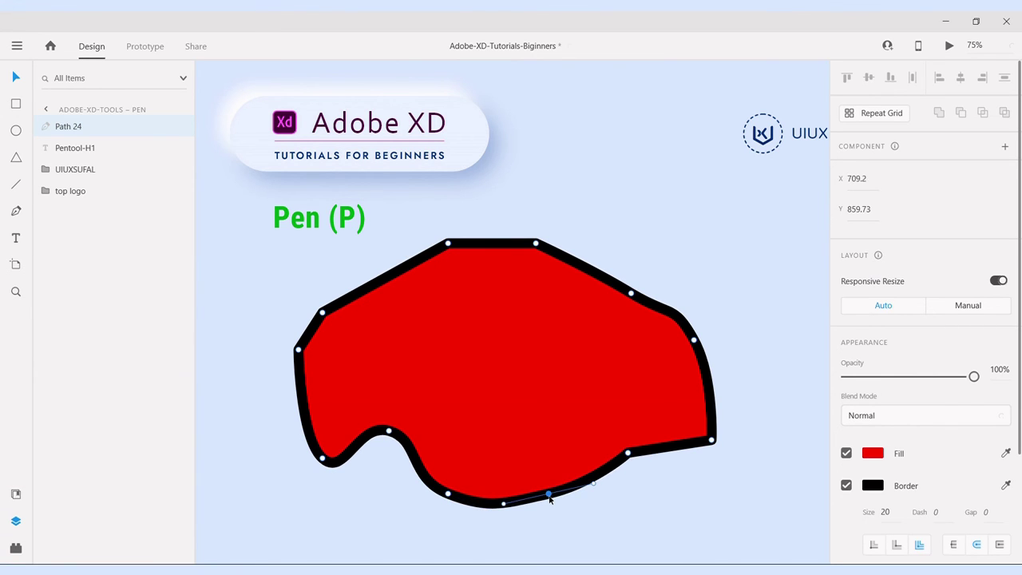
double_click(628, 454)
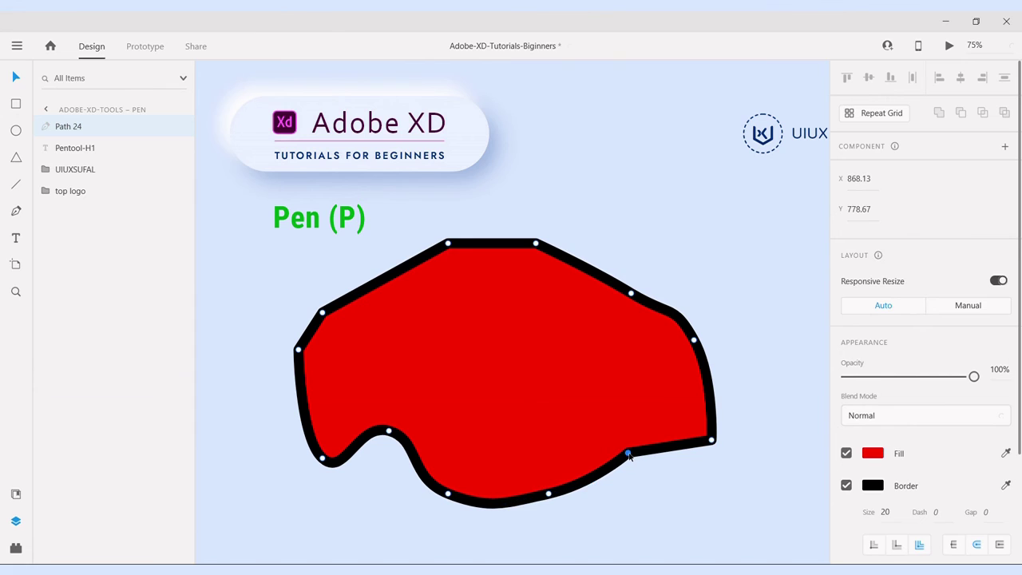
double_click(711, 441)
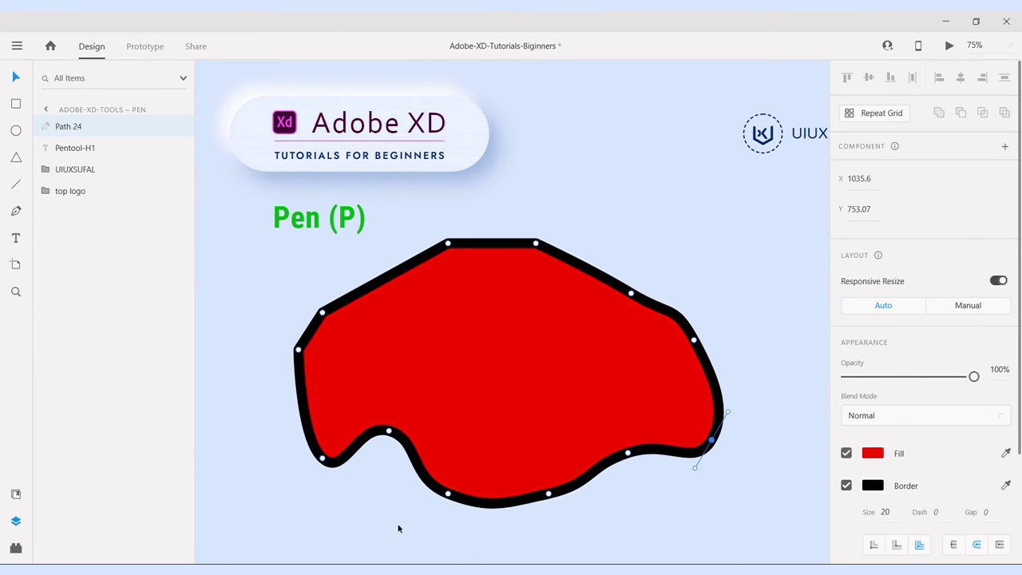
Convert the two corner points on the path's top edge and the two on its upper-left edge to smooth curves.
double_click(448, 243)
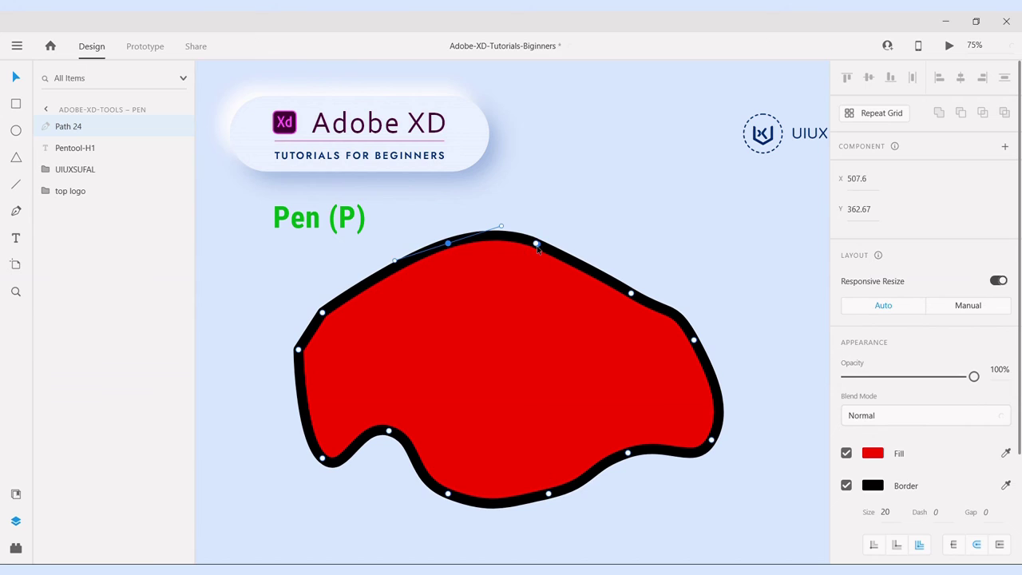
double_click(536, 243)
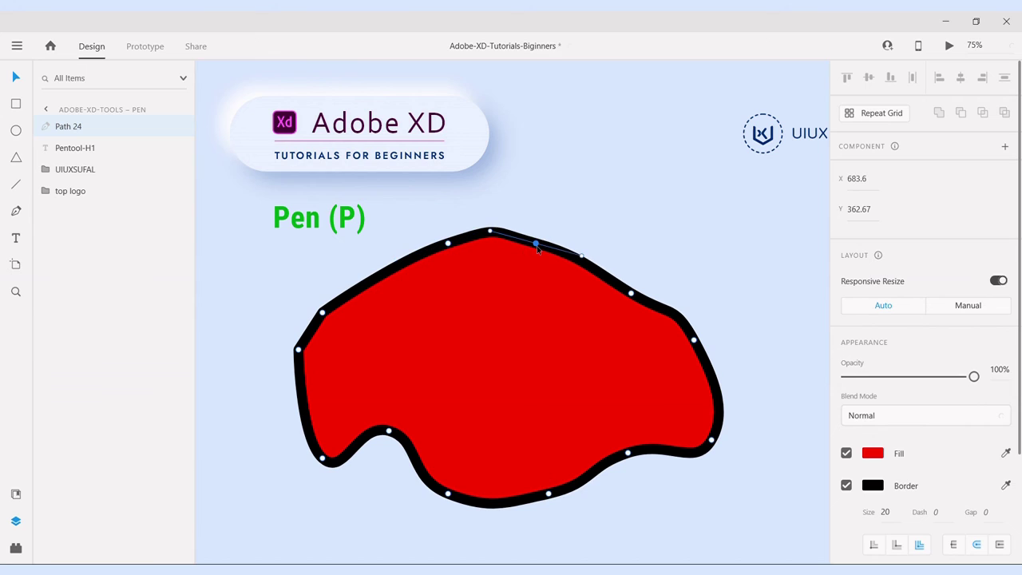
double_click(323, 314)
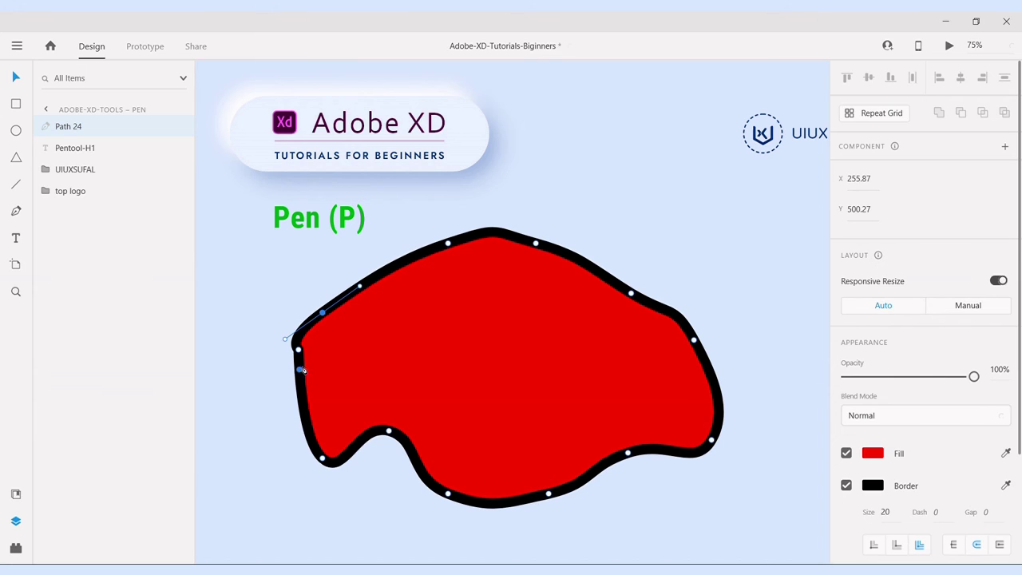
double_click(299, 349)
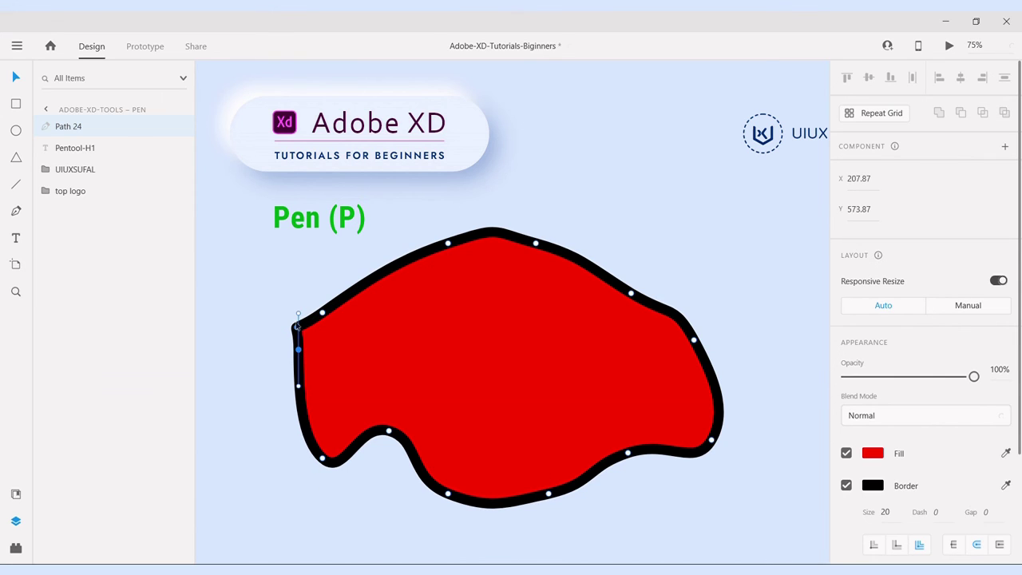
Lengthen and rotate the curve handles of the path's leftmost point until they lie nearly horizontal, reshaping the left edge.
left_click_drag(299, 316, 234, 297)
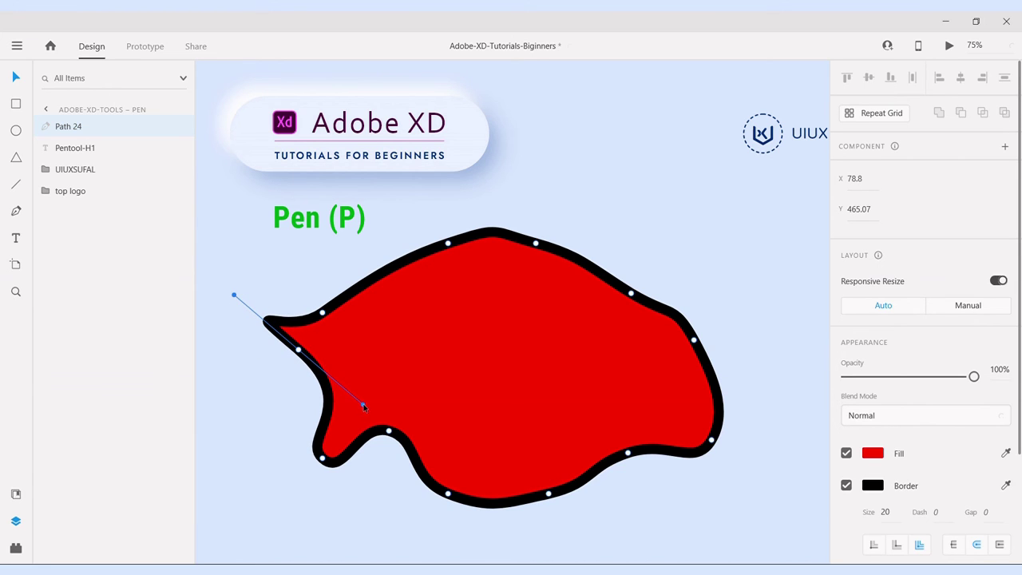
left_click_drag(363, 404, 236, 350)
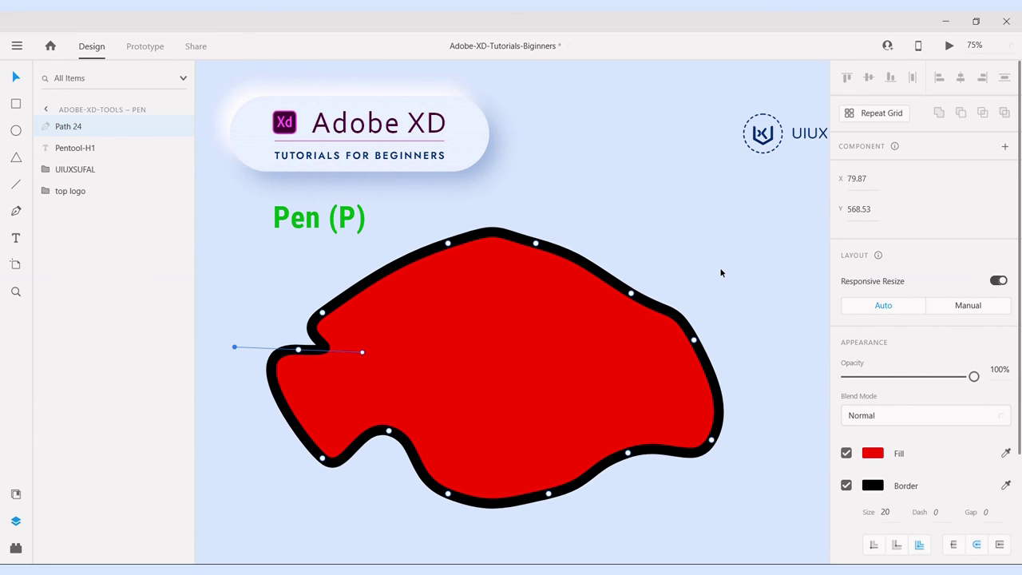
scroll(722, 273, "down", 1)
scroll(1008, 381, "down", 3)
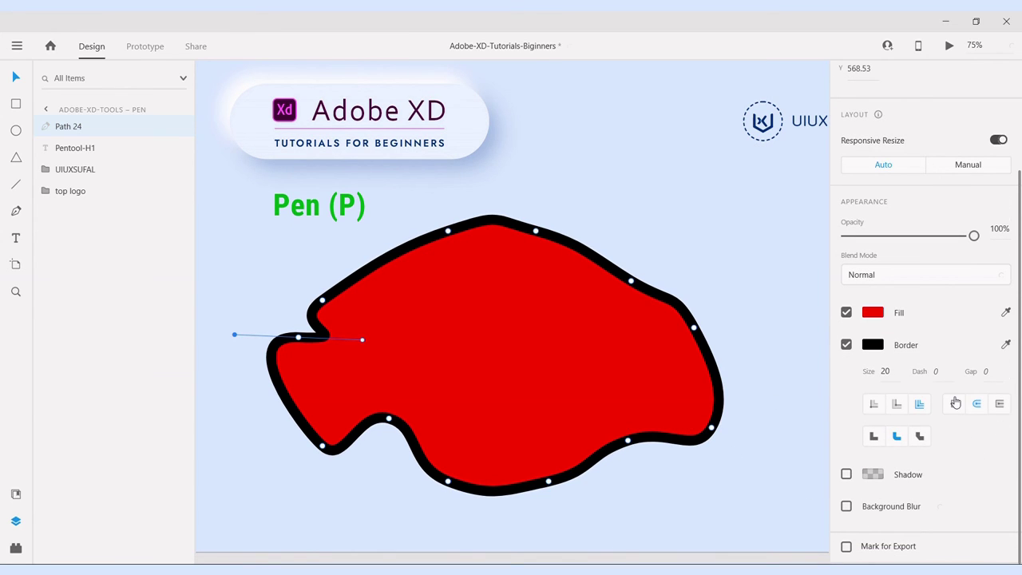
scroll(957, 404, "up", 3)
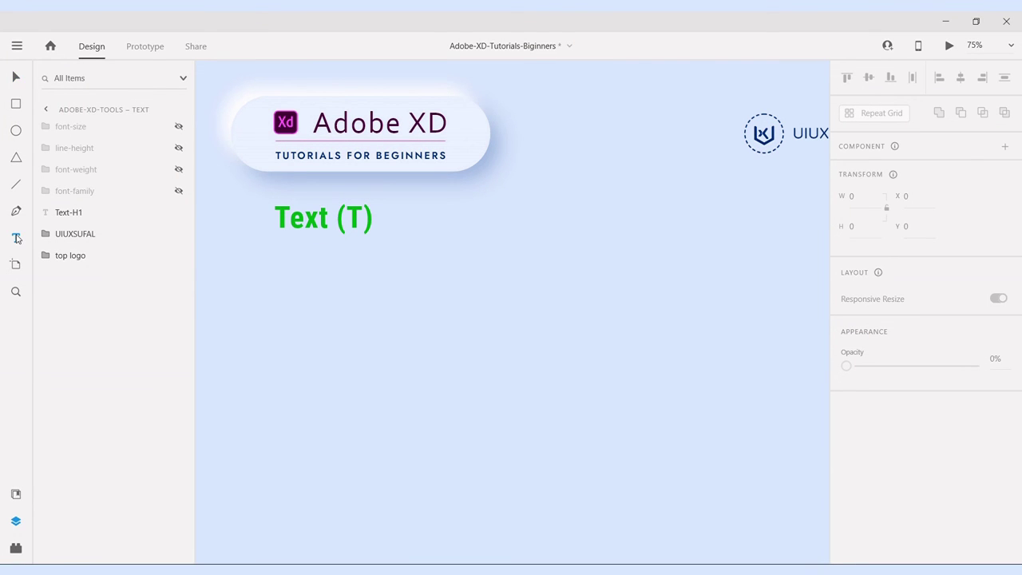
Add a two-line text reading "Adobe XD" and "Tutorials for beginners" in the middle of the Text artboard.
left_click(16, 238)
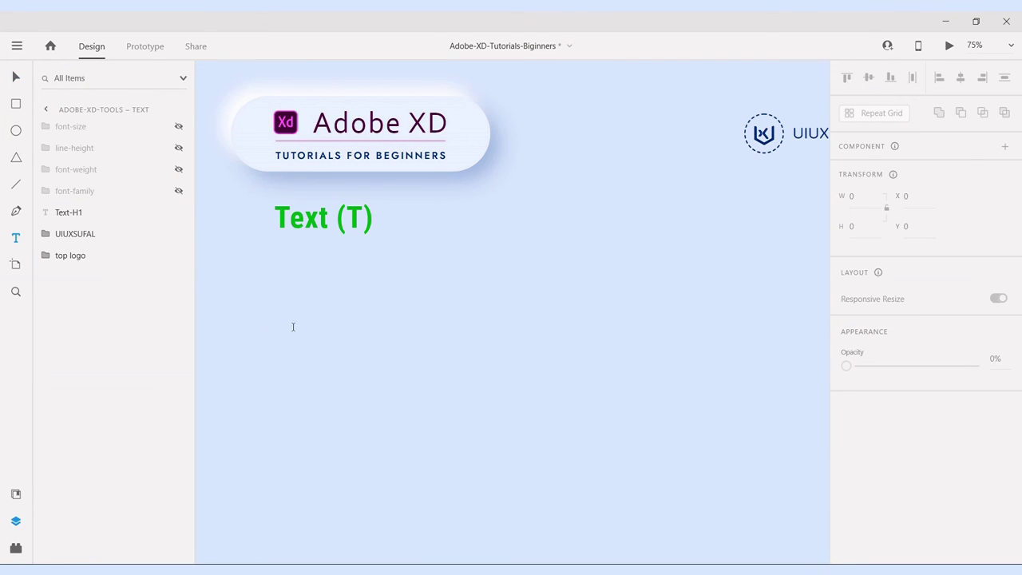
left_click(476, 340)
type("Adobe ")
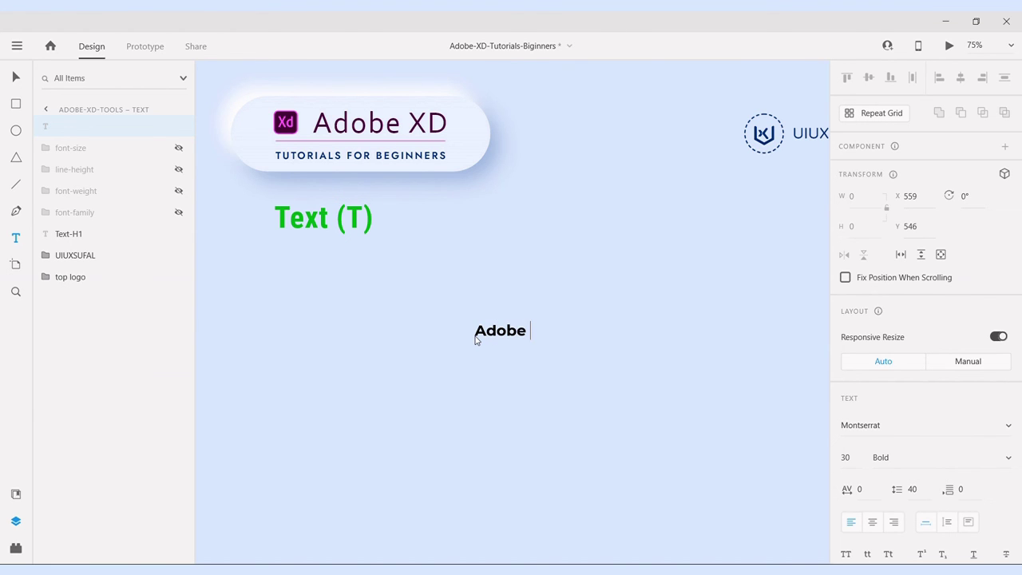
type("XD ")
type("Tut")
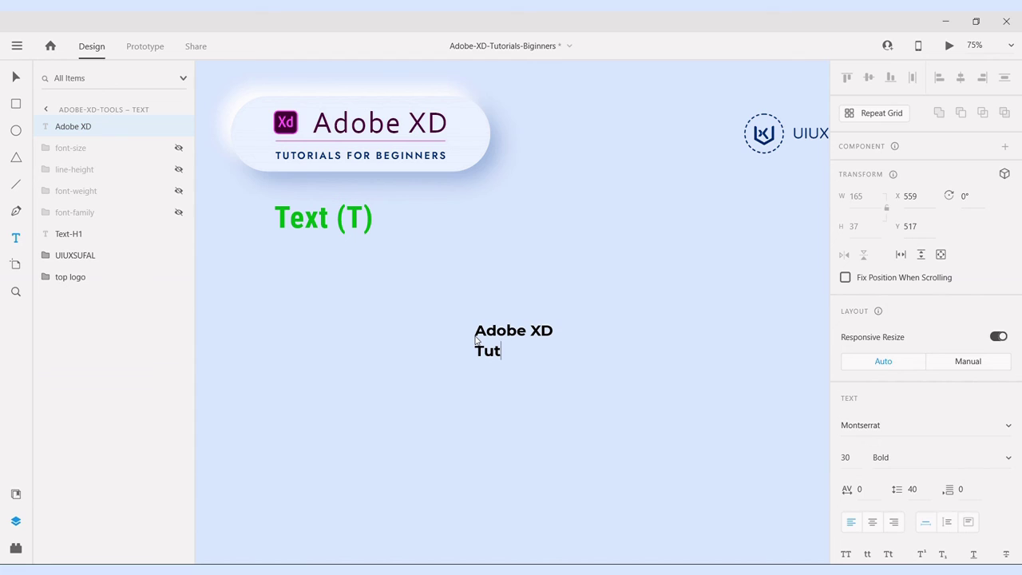
type("orials for ")
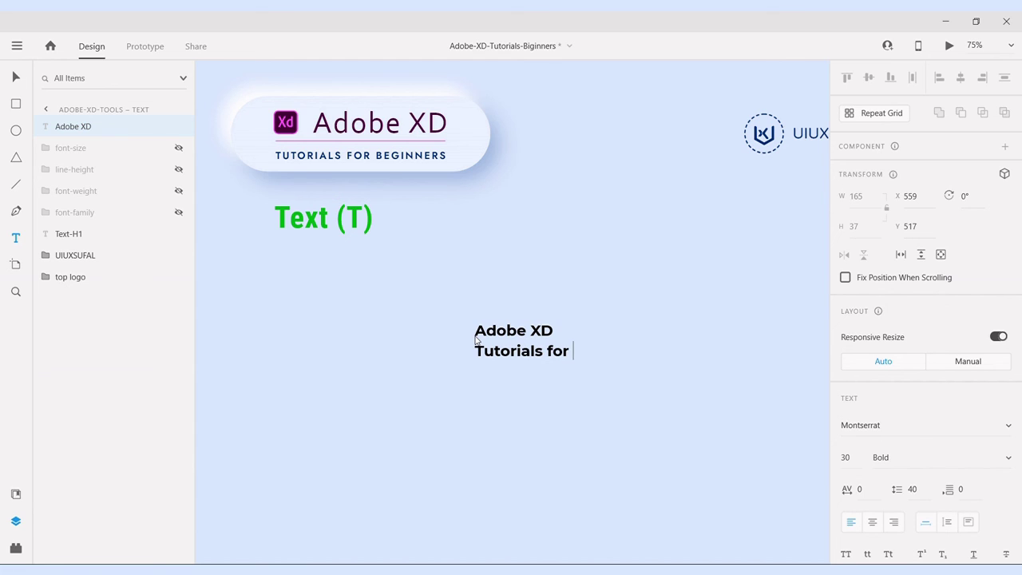
type("beginners")
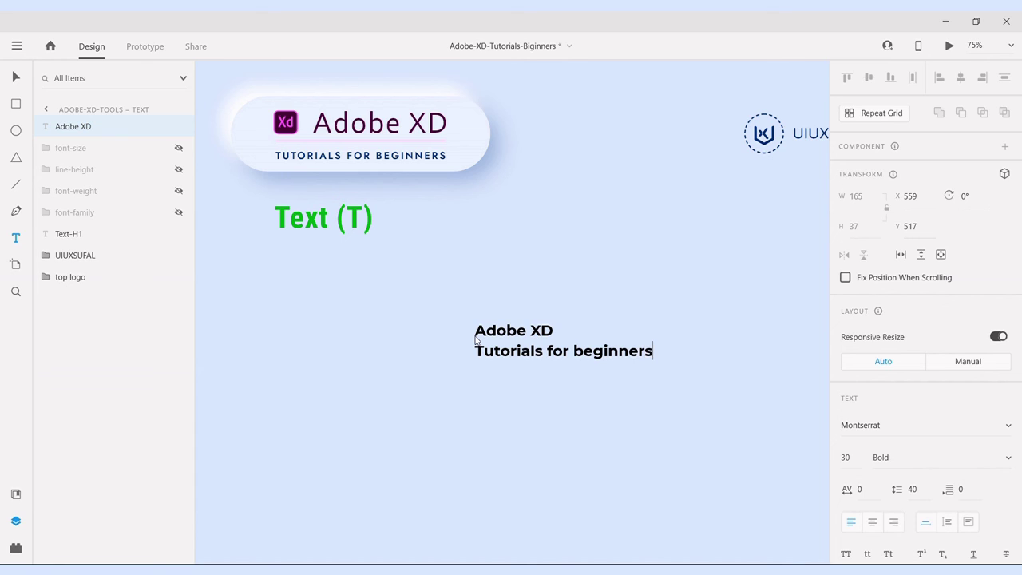
key("Escape")
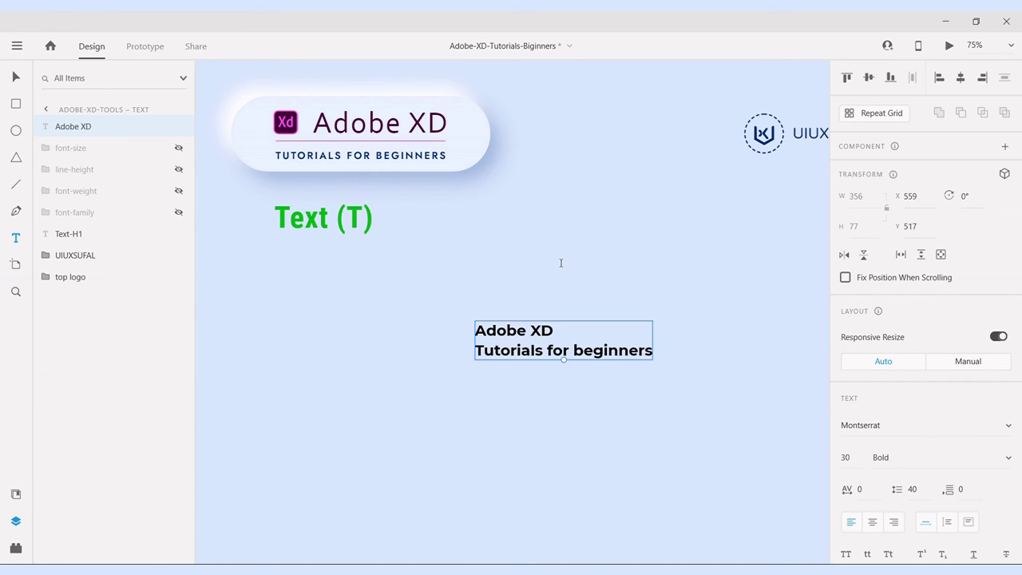
left_click(14, 81)
Set the font family of the two-line text to Nunito Sans.
left_click_drag(1020, 148, 1019, 292)
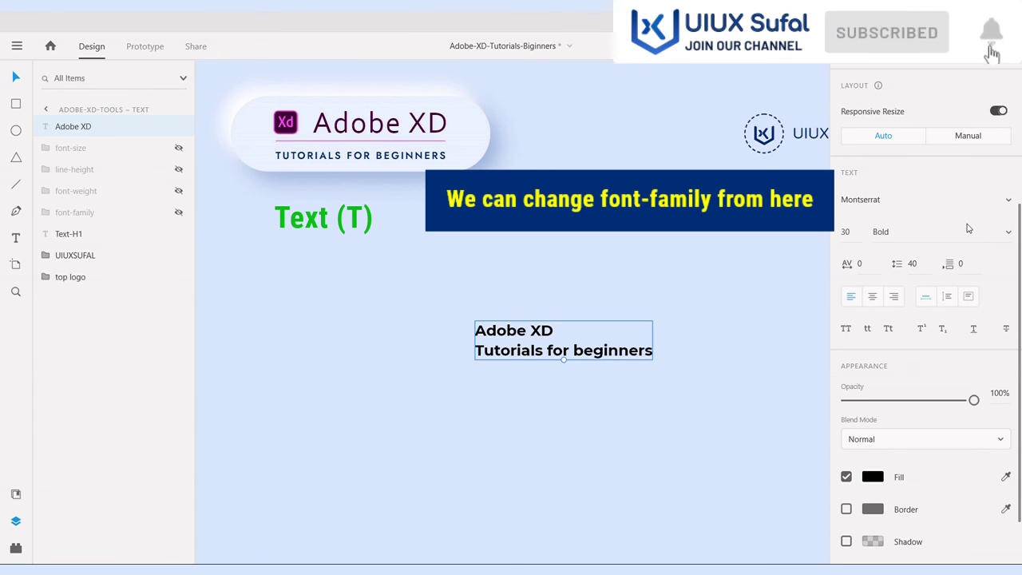
key("ctrl+z")
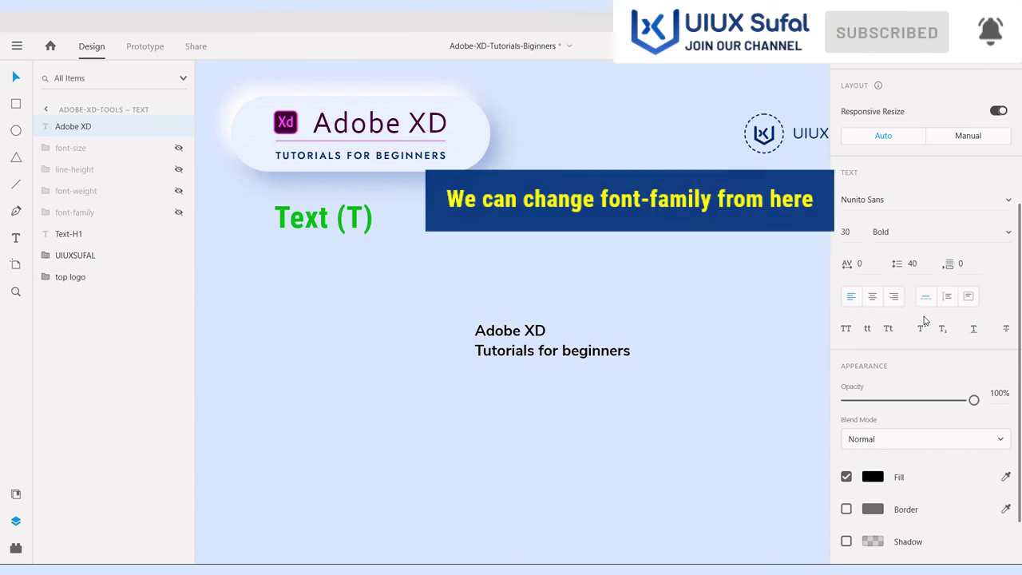